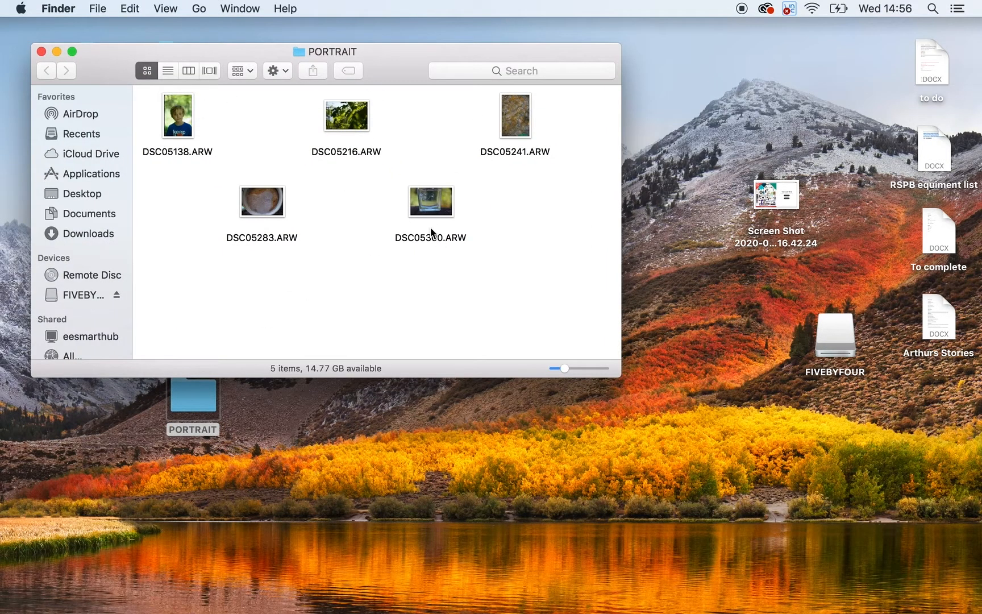
# Preview the DSC05138.ARW portrait in the PORTRAIT folder, close the preview and close the folder window
pyautogui.click(183, 118)
pyautogui.press('space')
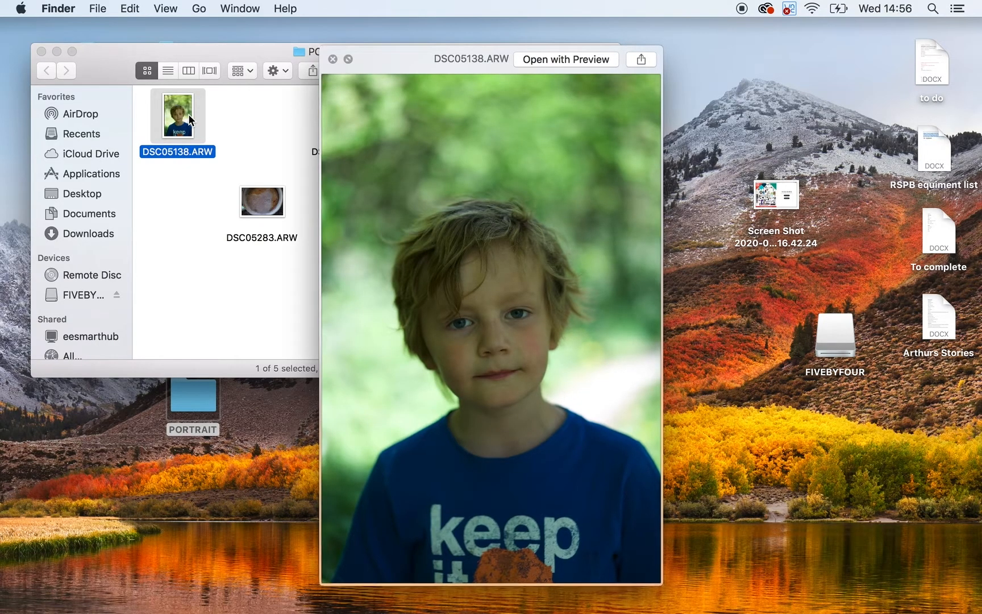
pyautogui.press('space')
pyautogui.click(41, 51)
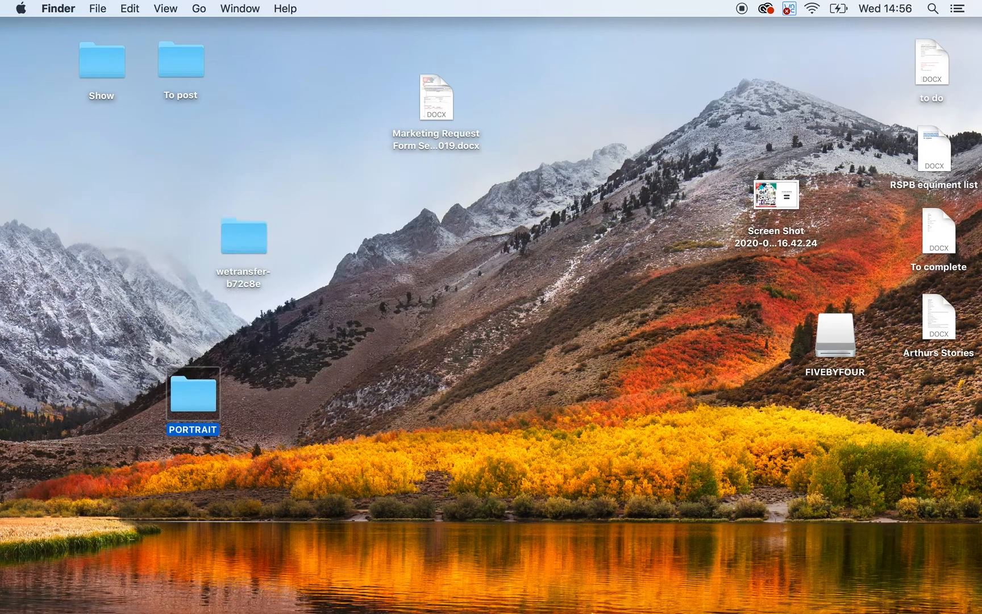
# Switch to Adobe Bridge, open the PORTRAIT folder on the Desktop and open all five ARW photos in Camera Raw
pyautogui.moveTo(482, 608)
pyautogui.click(336, 591)
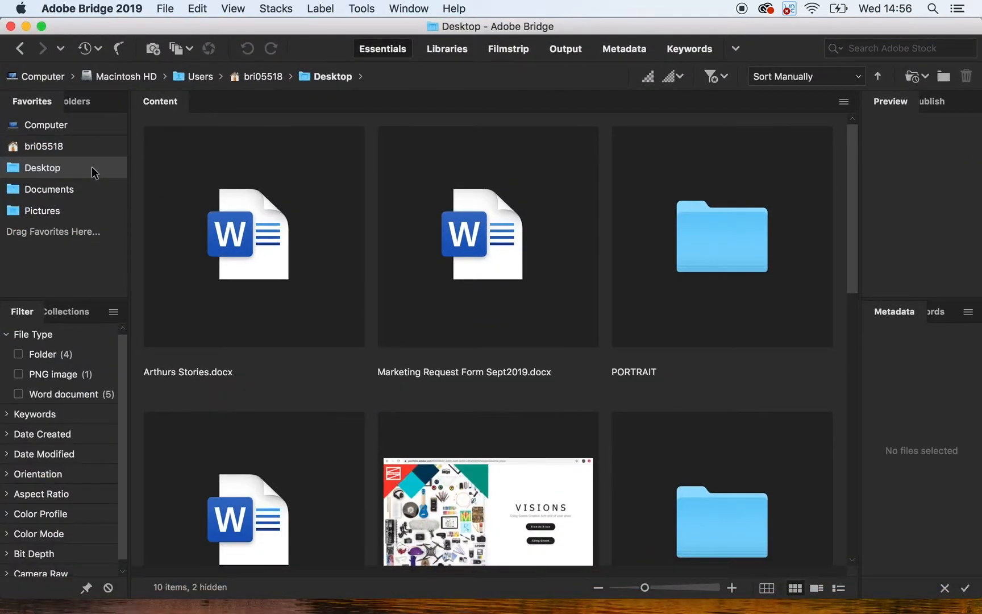
pyautogui.doubleClick(647, 226)
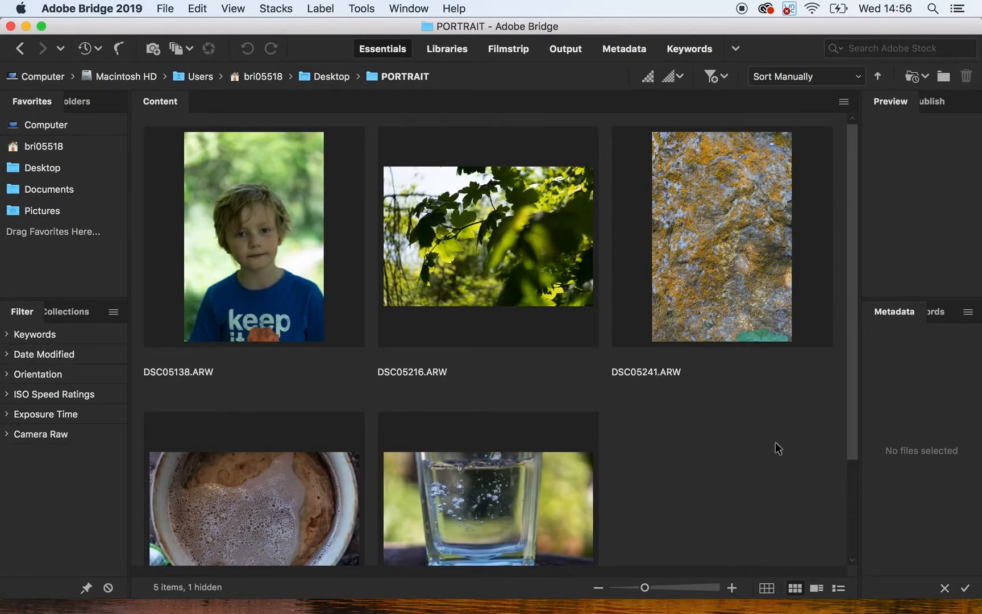
pyautogui.press('super+a')
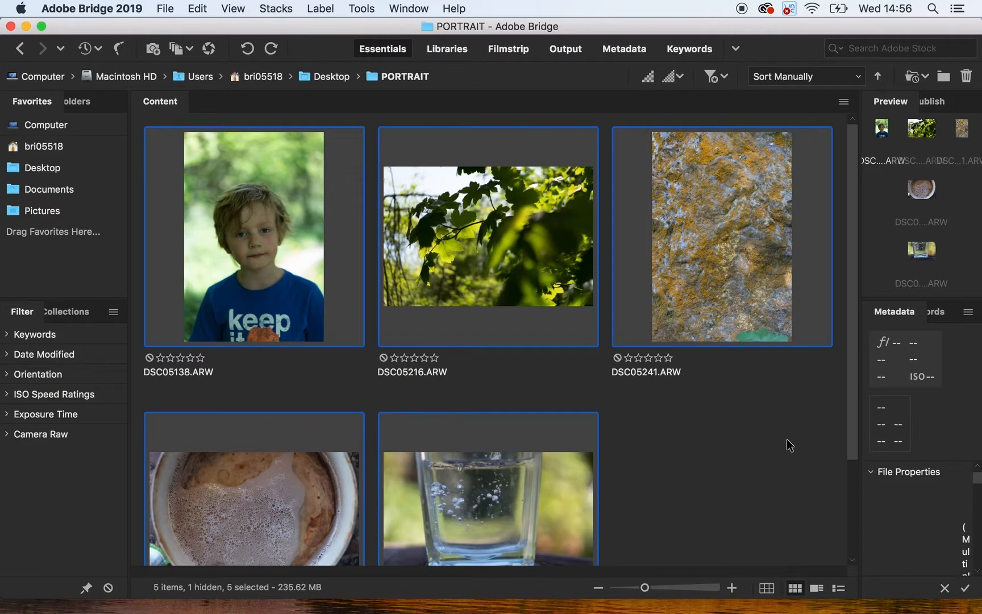
pyautogui.press('super+o')
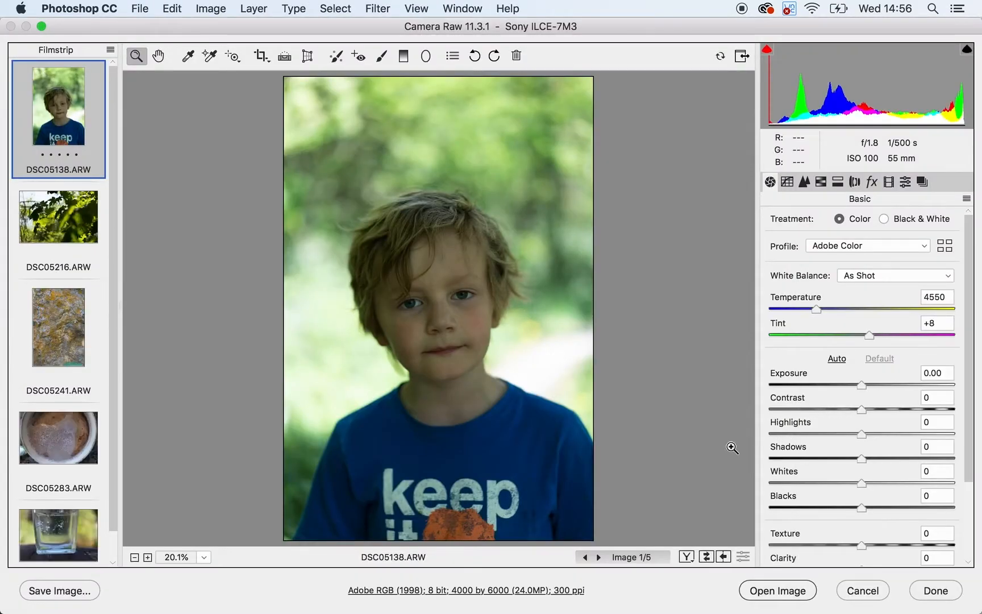
# Select all five photos in the filmstrip and set their Sharpening Amount to 50
pyautogui.click(111, 51)
pyautogui.click(120, 61)
pyautogui.click(804, 181)
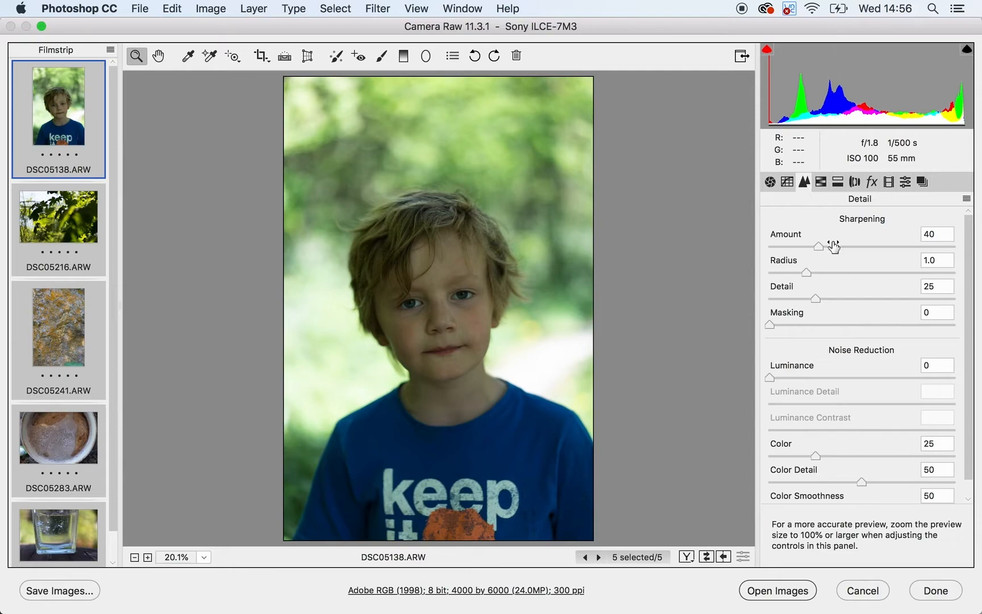
pyautogui.moveTo(831, 246); pyautogui.dragTo(832, 247)
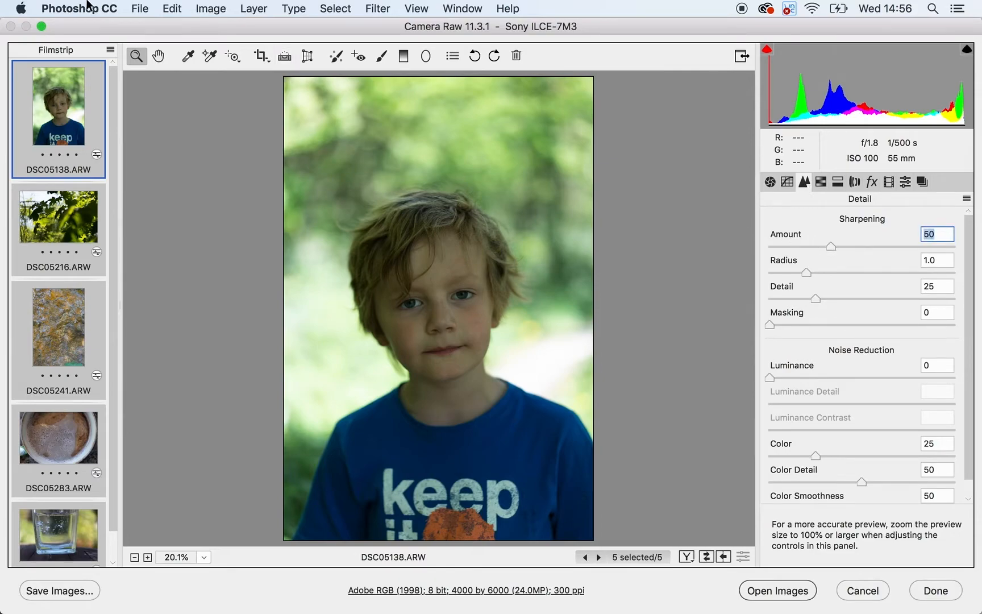
# Set Clarity to +19 and Contrast to +15 for all selected photos
pyautogui.click(769, 182)
pyautogui.scroll(-3, 888, 430)
pyautogui.moveTo(859, 483); pyautogui.dragTo(878, 483)
pyautogui.moveTo(862, 323); pyautogui.dragTo(874, 326)
# Adjust only the boy's portrait: Exposure +1.00, Temperature 4800 and Highlights -100, with a final tweak of tone and clarity
pyautogui.click(61, 97)
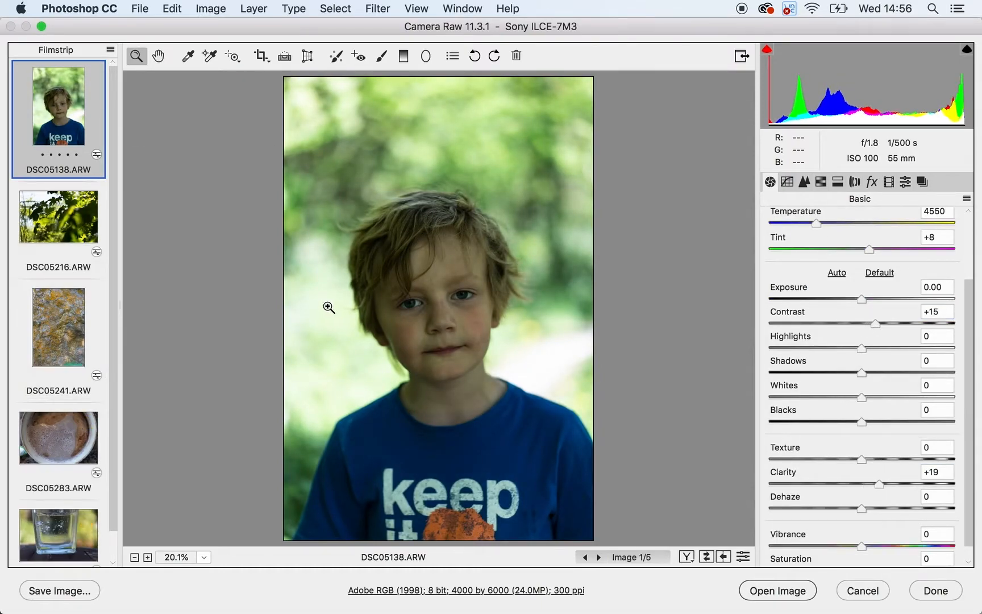
pyautogui.moveTo(861, 298); pyautogui.dragTo(880, 301)
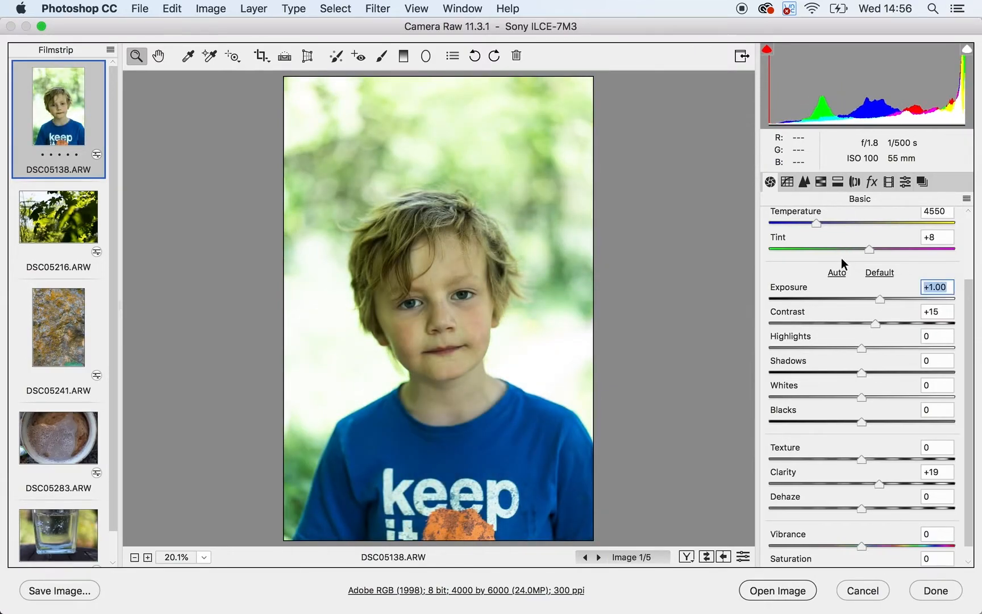
pyautogui.scroll(1, 824, 222)
pyautogui.moveTo(817, 235)
pyautogui.mouseDown()
pyautogui.moveTo(809, 236)
pyautogui.moveTo(820, 236)
pyautogui.mouseUp()
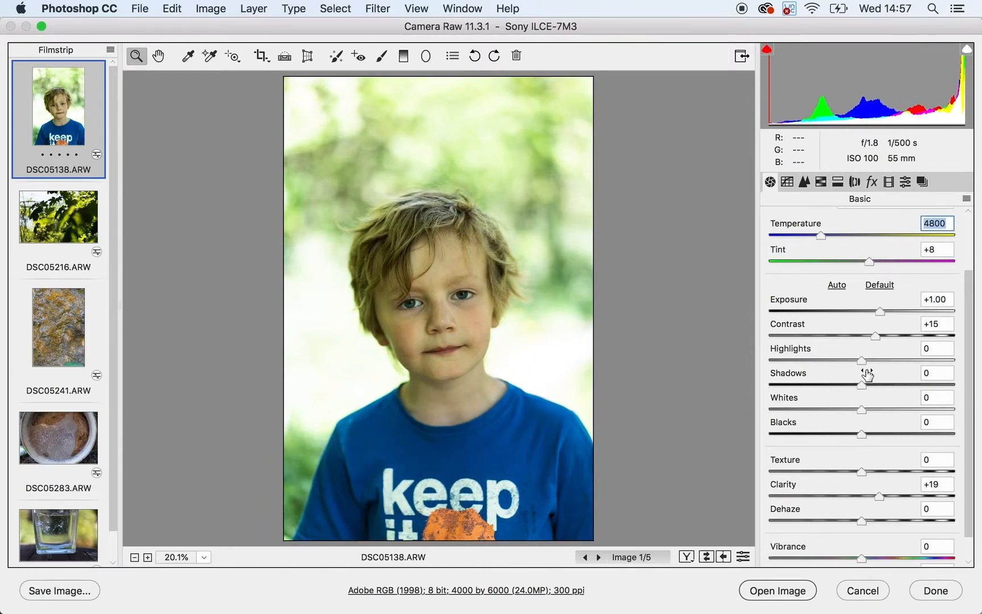
pyautogui.moveTo(863, 360); pyautogui.dragTo(574, 366)
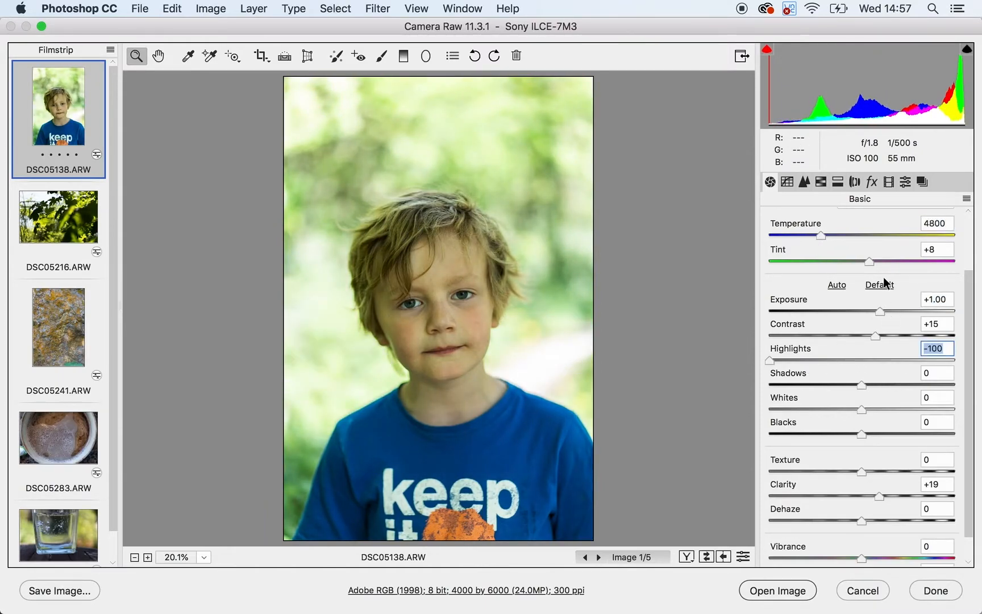
pyautogui.moveTo(882, 311); pyautogui.dragTo(891, 337)
pyautogui.moveTo(877, 494); pyautogui.dragTo(882, 496)
# Set Highlights to -1 on the leaves photo DSC05216 and Contrast to +33 on the rock texture photo DSC05241
pyautogui.click(35, 224)
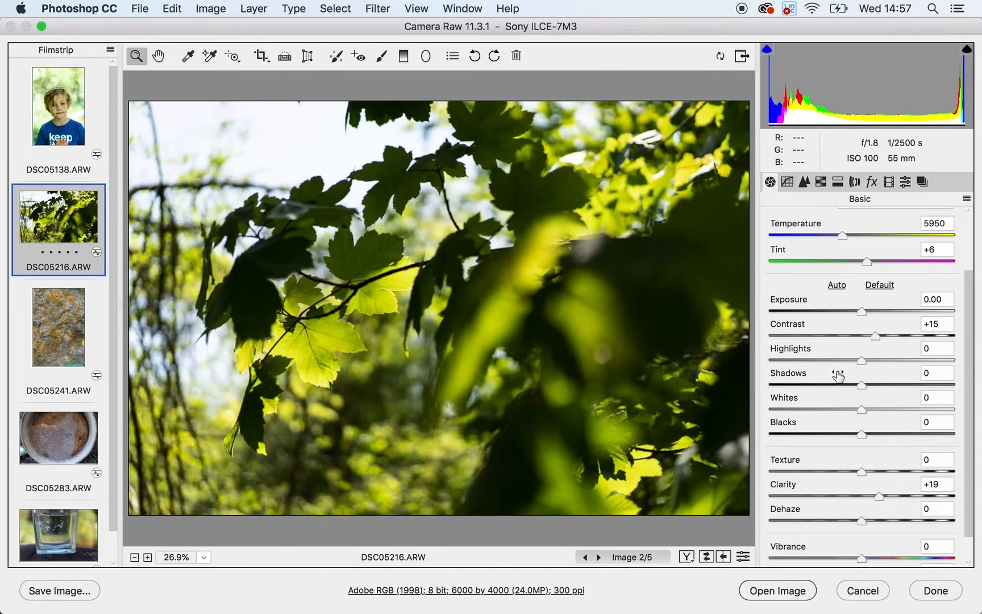
pyautogui.moveTo(834, 359); pyautogui.dragTo(861, 360)
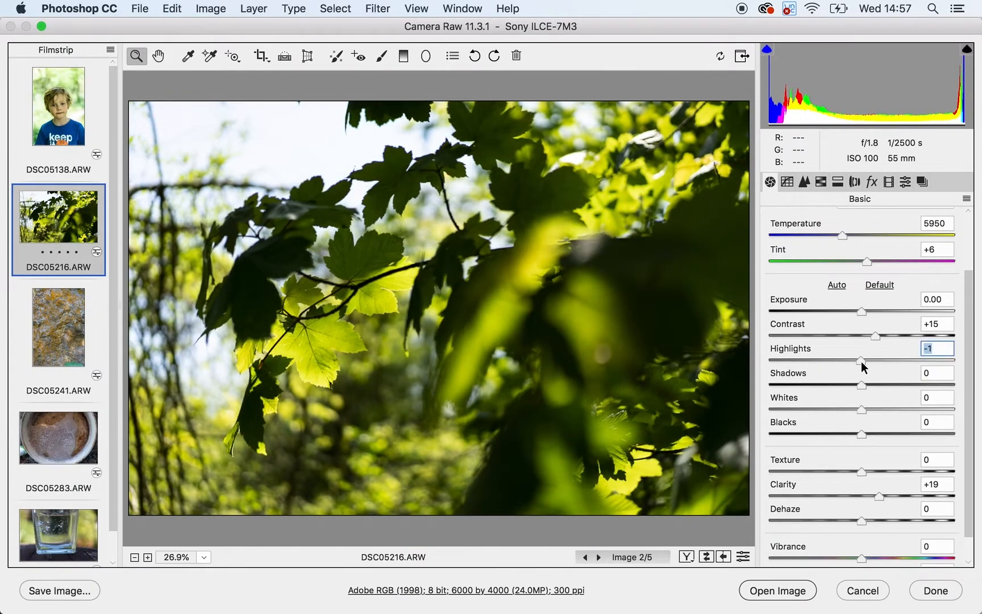
pyautogui.click(60, 312)
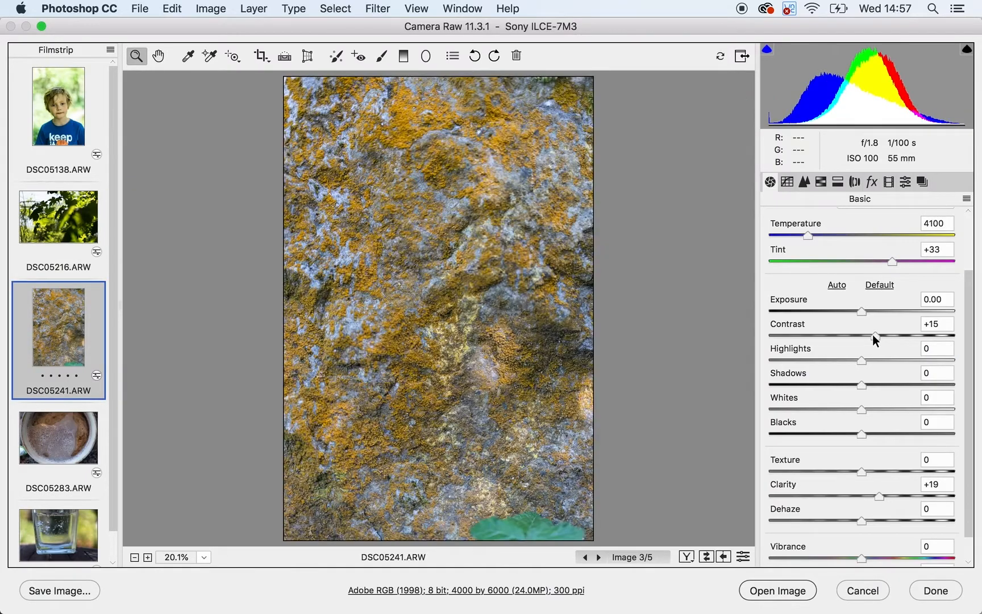
pyautogui.moveTo(873, 335); pyautogui.dragTo(890, 338)
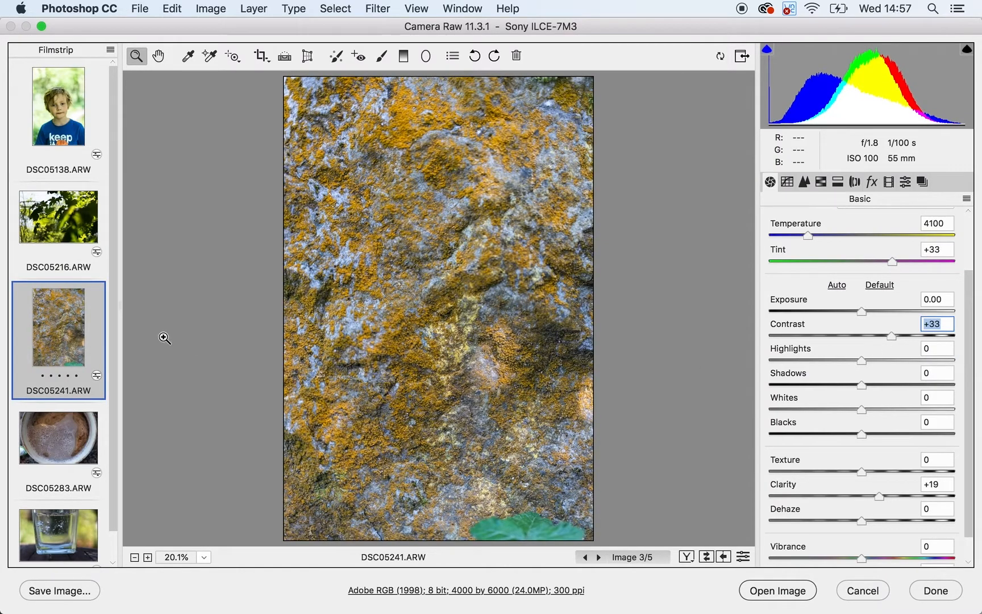
# Check the cup and glass photos, select all photos in the filmstrip and open them in Photoshop
pyautogui.click(31, 424)
pyautogui.moveTo(112, 320); pyautogui.dragTo(116, 427)
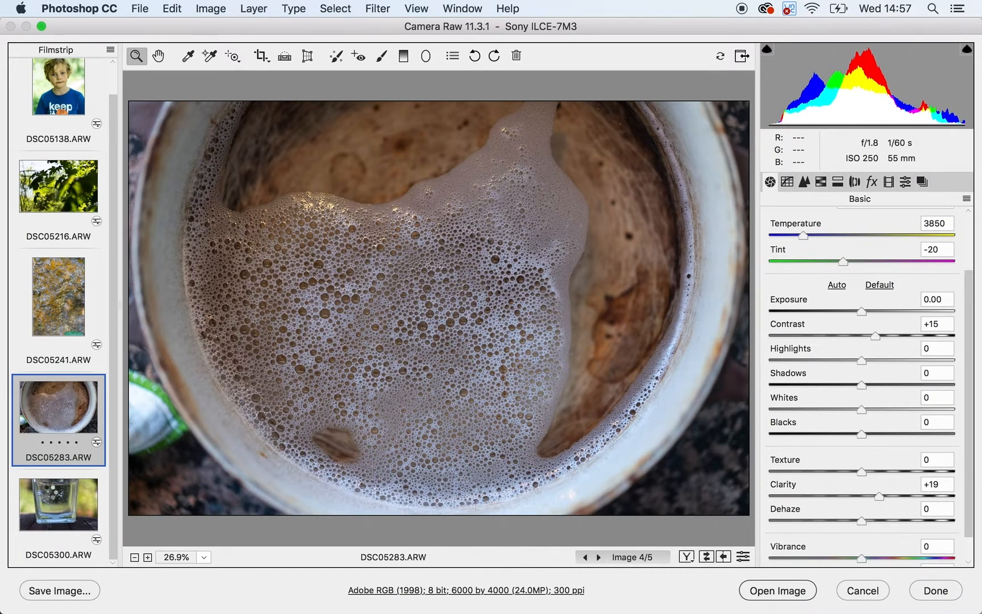
pyautogui.click(52, 495)
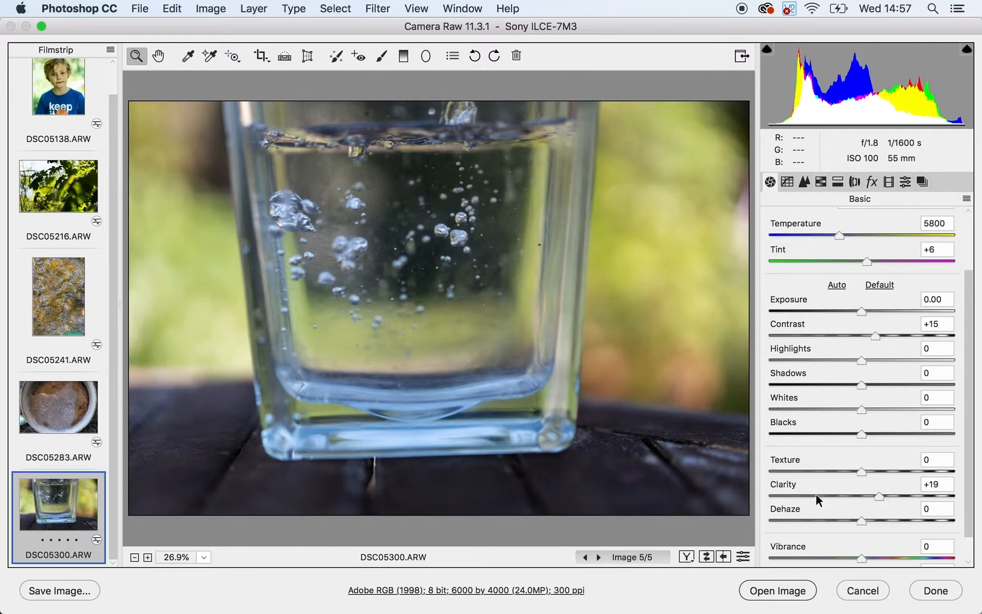
pyautogui.click(110, 50)
pyautogui.click(142, 64)
pyautogui.click(790, 594)
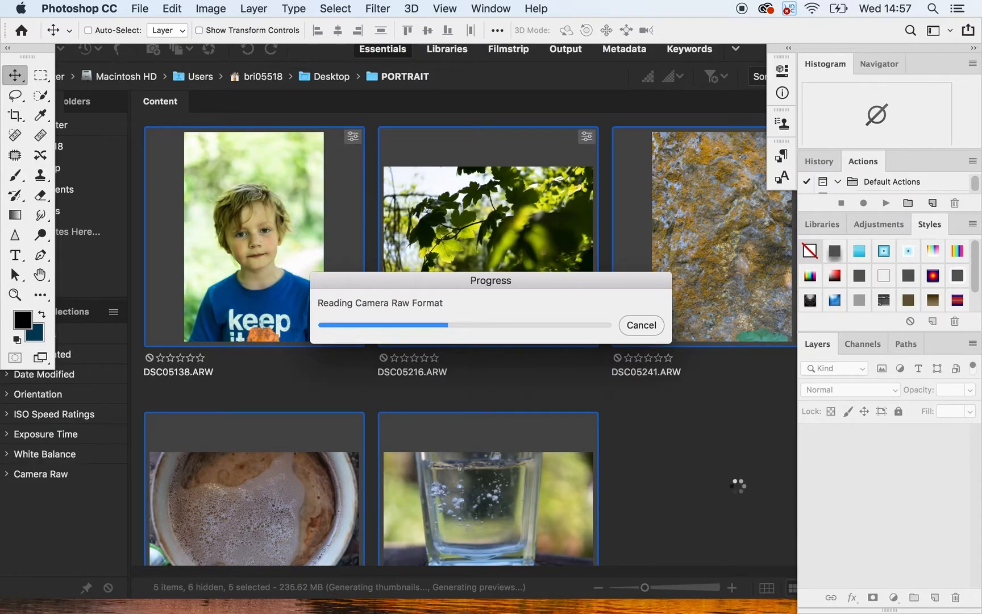
# Minimise the Bridge window and switch to Photoshop while the raw photos load
pyautogui.click(747, 488)
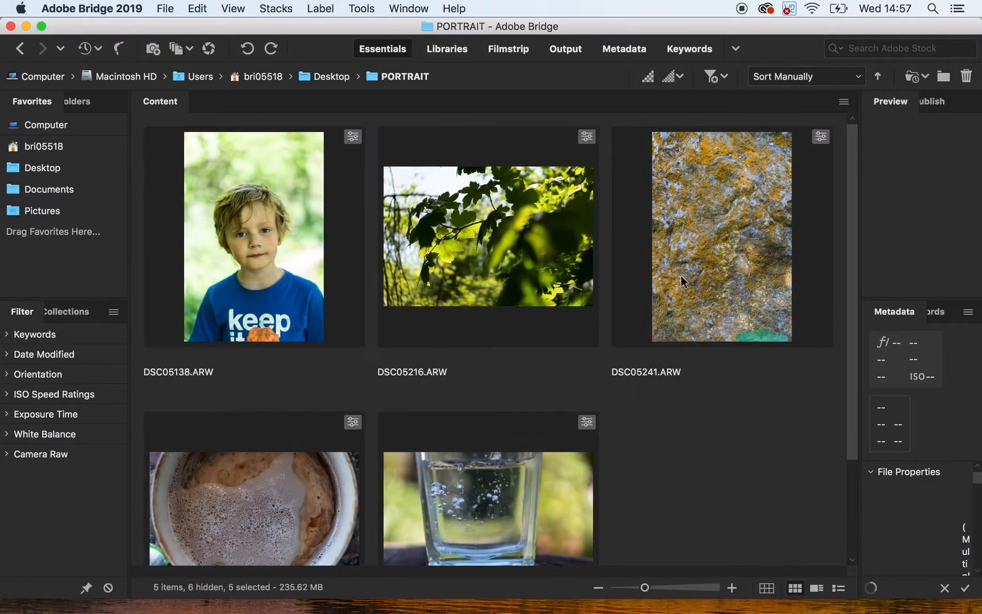
pyautogui.click(26, 26)
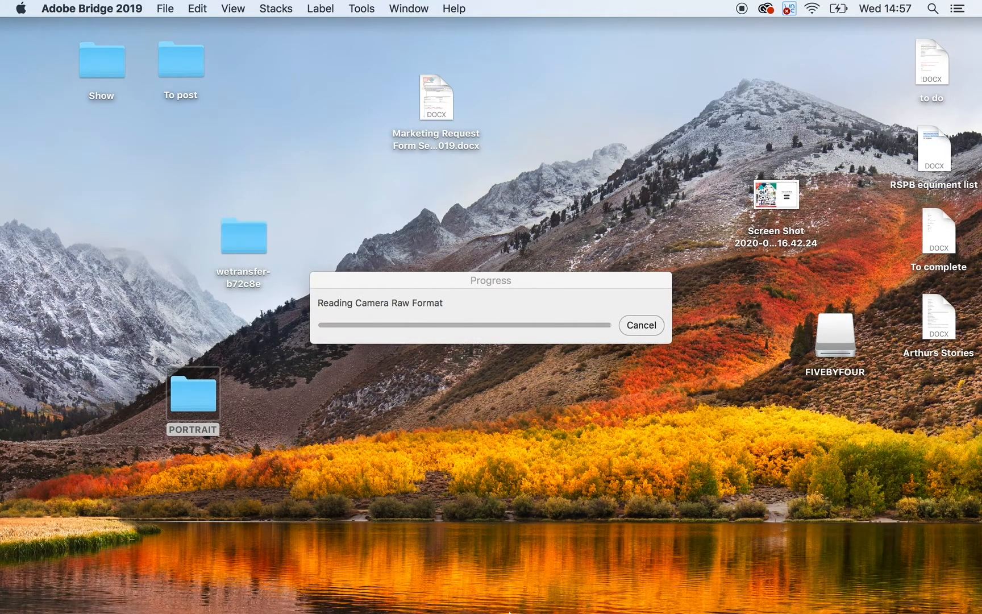
pyautogui.moveTo(510, 613)
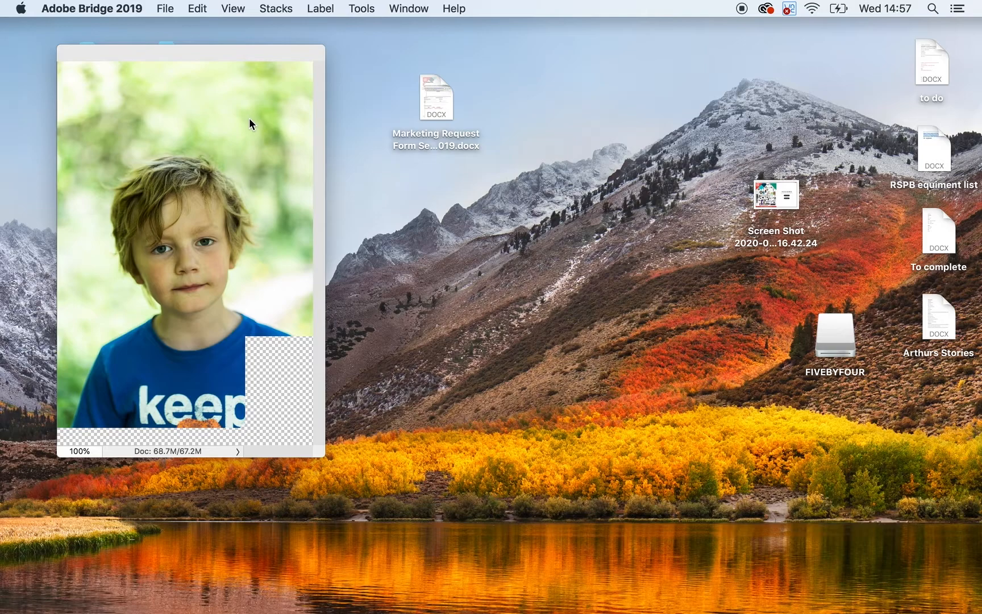
pyautogui.click(364, 588)
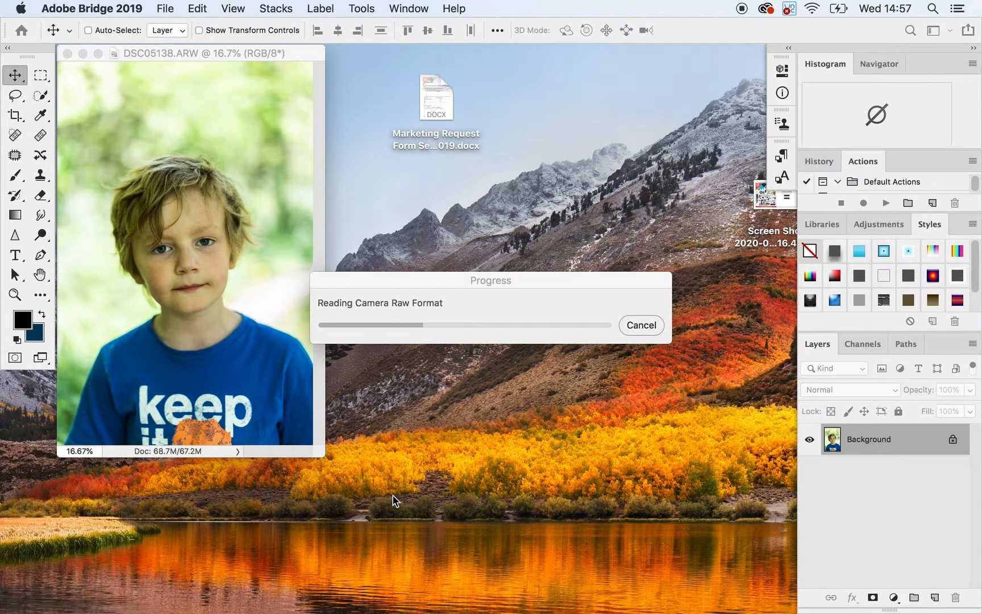
pyautogui.press('XF86MonBrightnessUp')
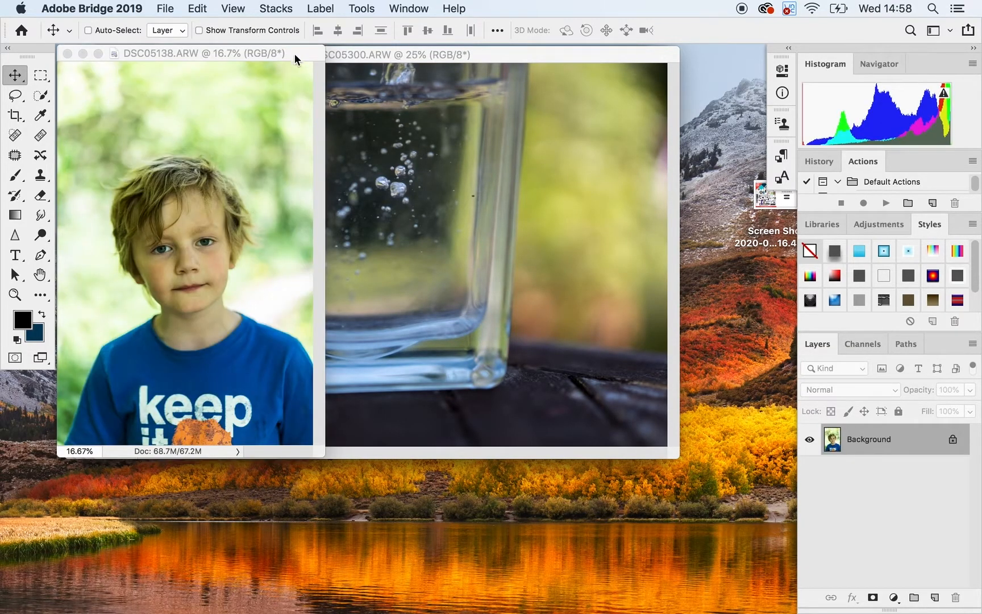
# Arrange the DSC05138 and DSC05241 windows side by side and copy the rock texture onto the portrait as a new layer
pyautogui.moveTo(294, 57); pyautogui.dragTo(344, 124)
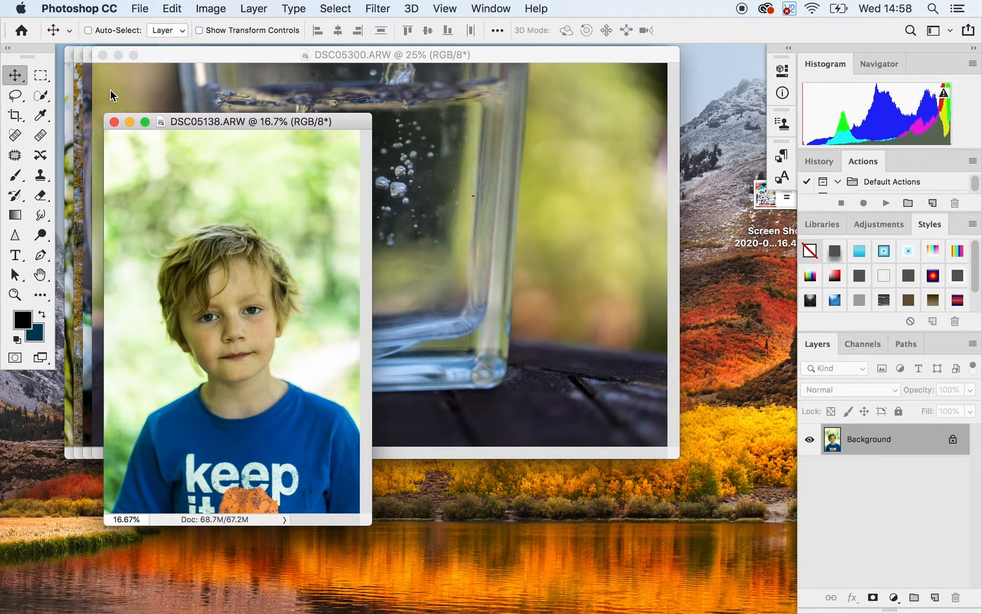
pyautogui.click(76, 105)
pyautogui.moveTo(169, 57); pyautogui.dragTo(607, 125)
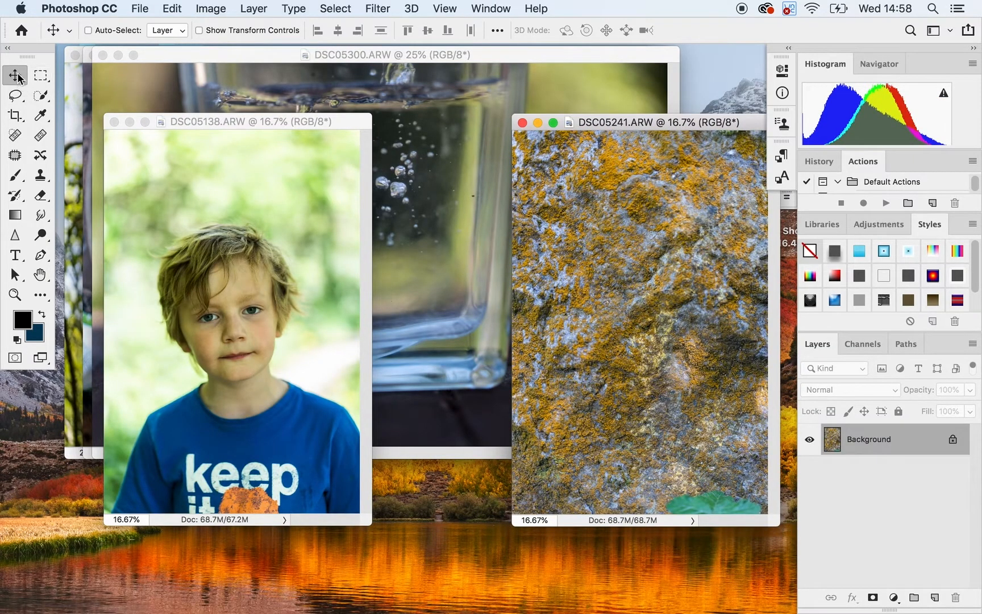
pyautogui.moveTo(620, 297); pyautogui.dragTo(282, 348)
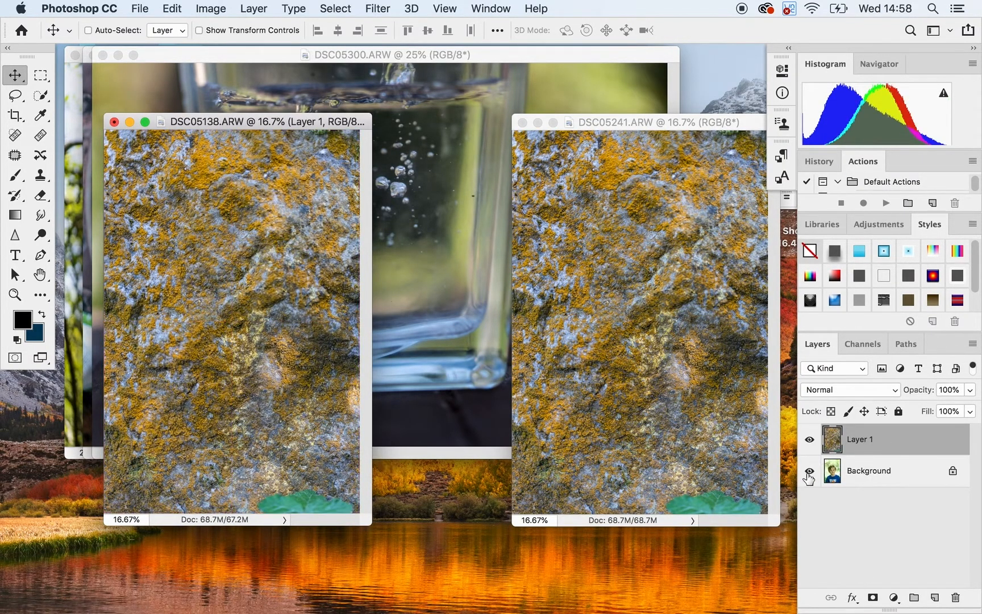
# Set the blend mode of the rock texture layer above the portrait to Overlay
pyautogui.click(907, 475)
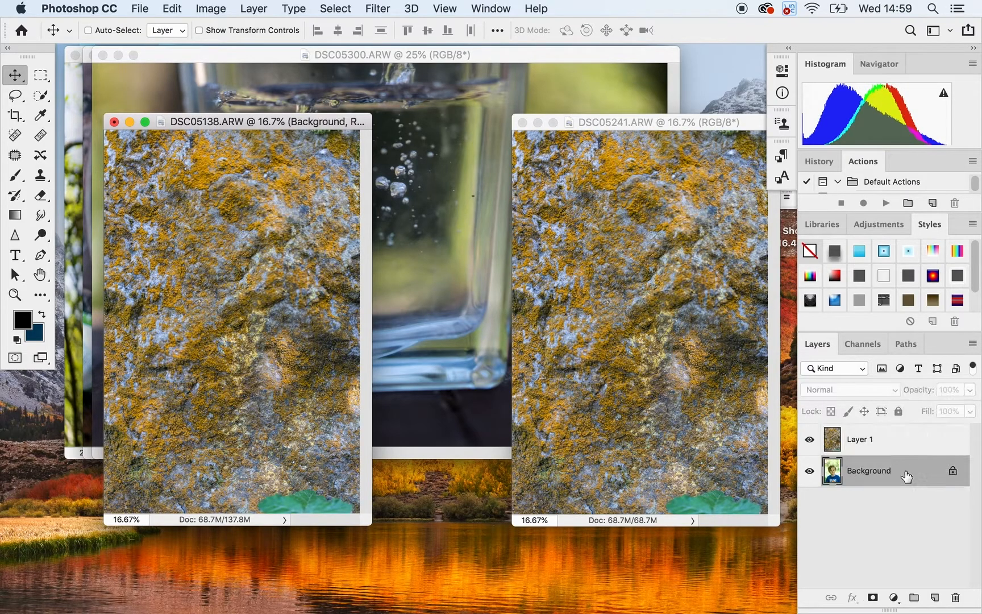
pyautogui.click(903, 439)
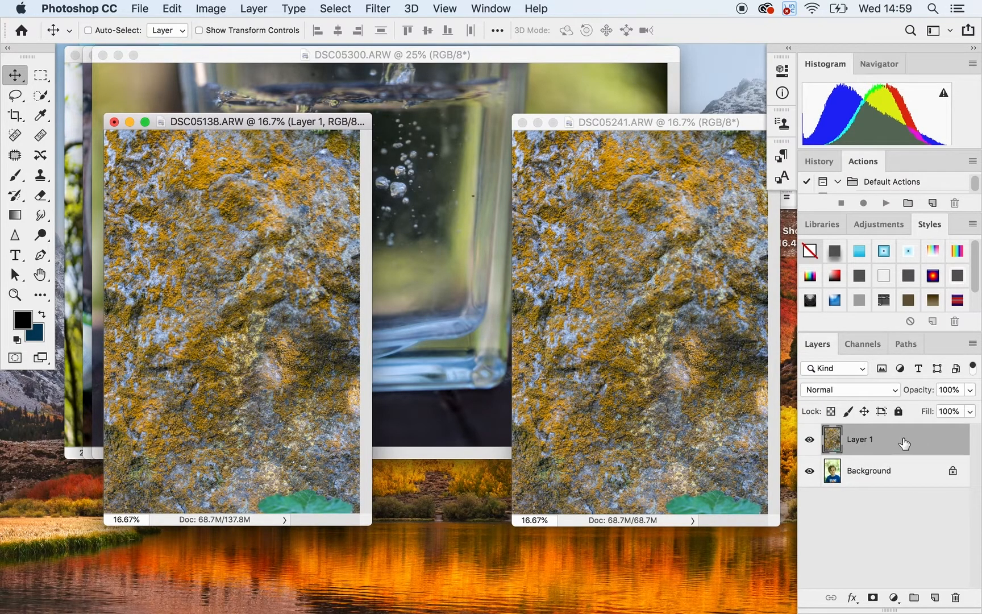
pyautogui.click(895, 391)
pyautogui.press('Escape')
pyautogui.click(889, 390)
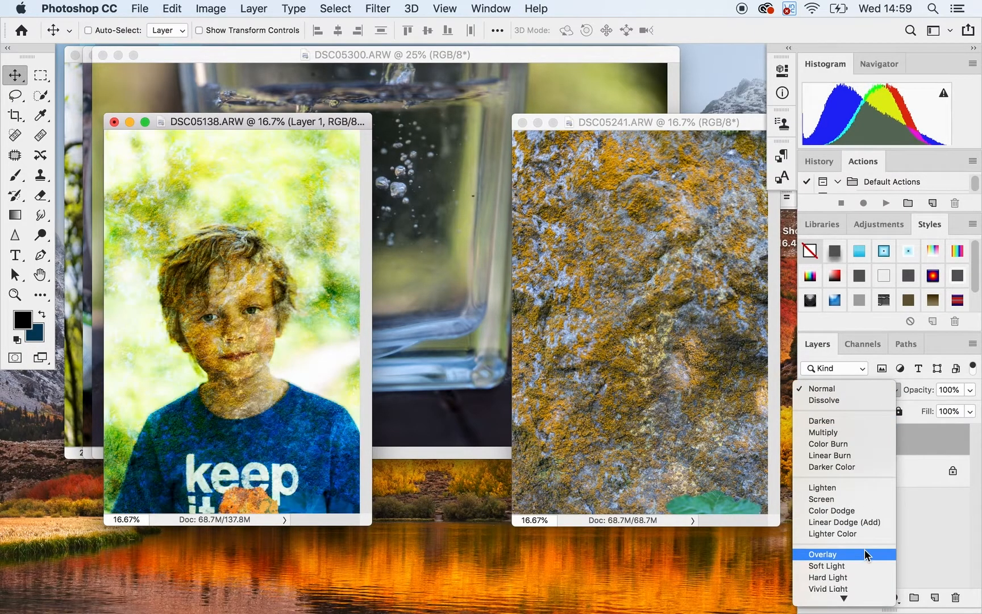
pyautogui.click(866, 555)
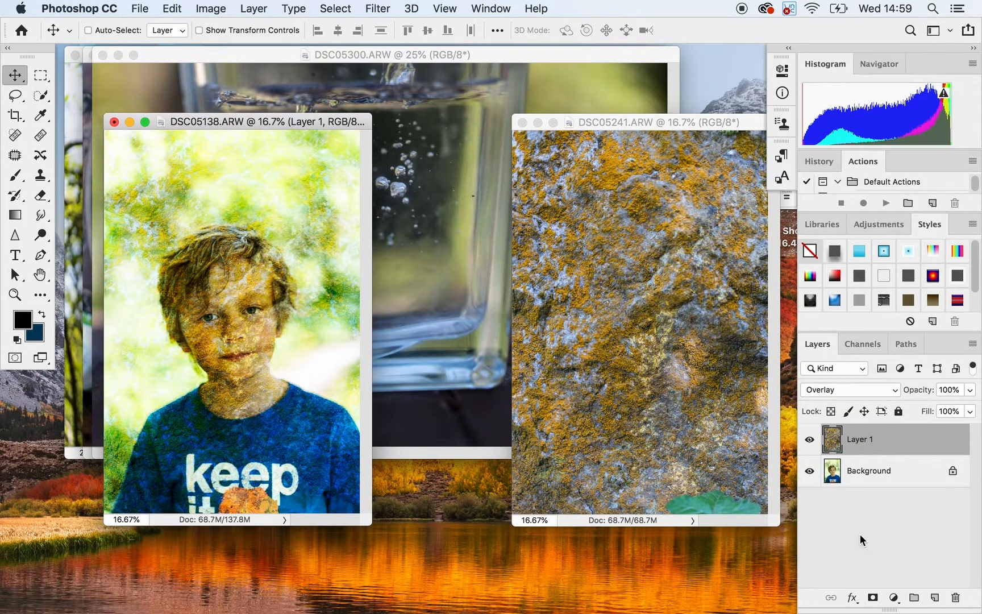
# Desaturate the portrait's Background layer with a Hue/Saturation adjustment, setting Saturation to -100
pyautogui.click(904, 478)
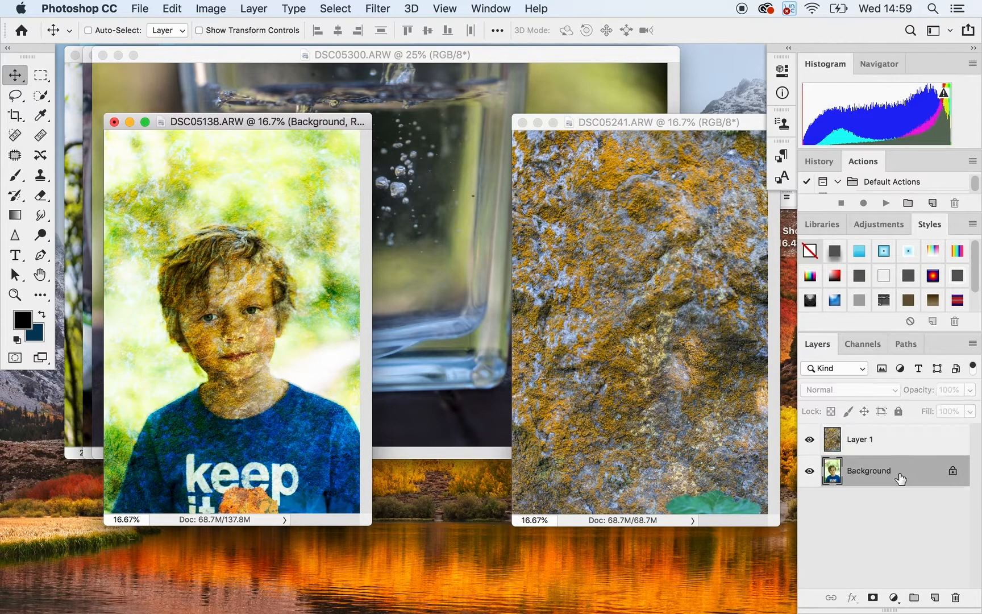
pyautogui.click(212, 9)
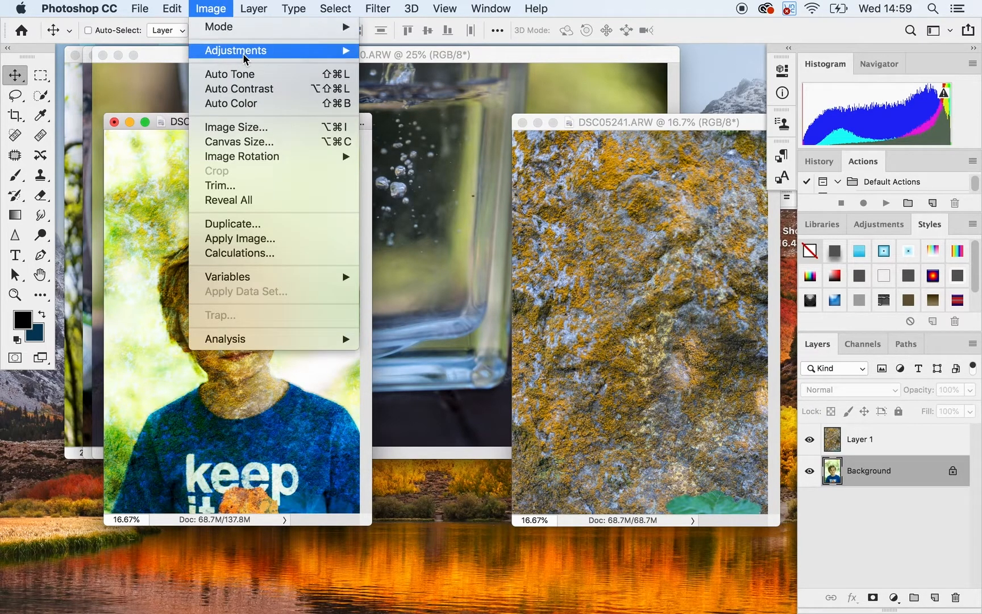
pyautogui.moveTo(327, 51)
pyautogui.click(427, 135)
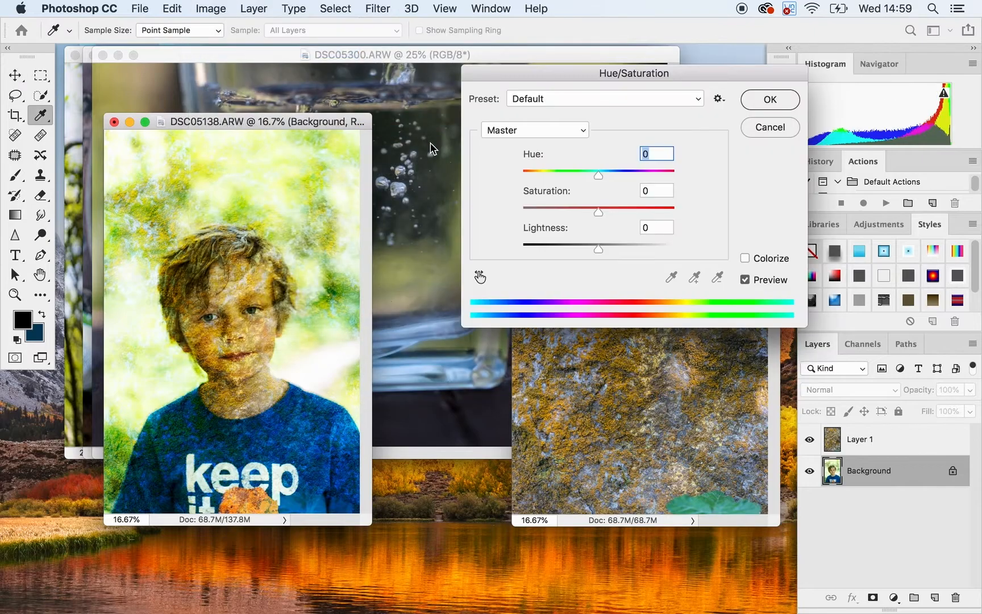
pyautogui.moveTo(600, 212); pyautogui.dragTo(521, 213)
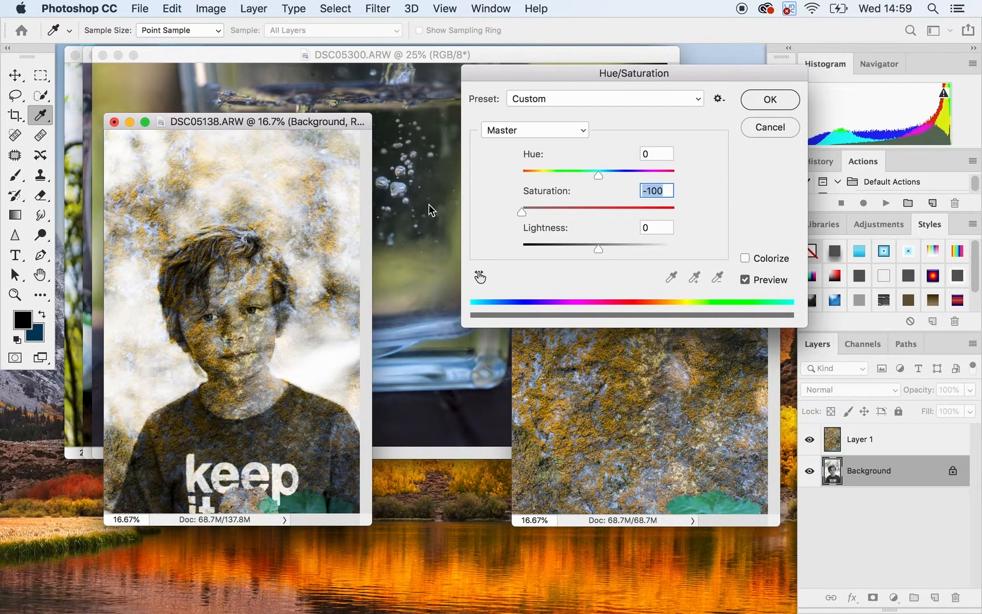
pyautogui.click(779, 105)
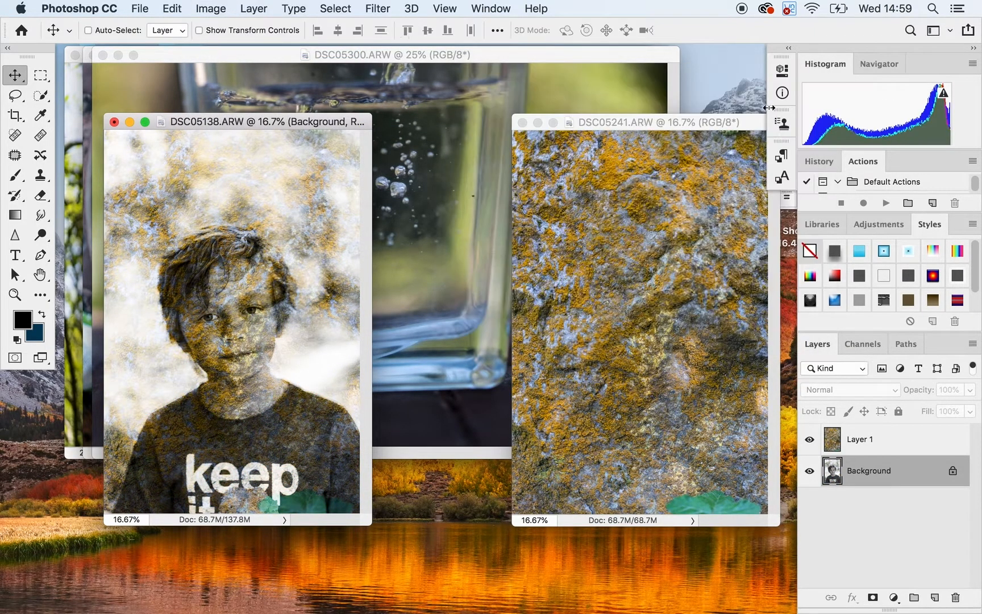
# Lower the opacity of the rock texture layer over the portrait to 65%
pyautogui.moveTo(316, 123); pyautogui.dragTo(323, 112)
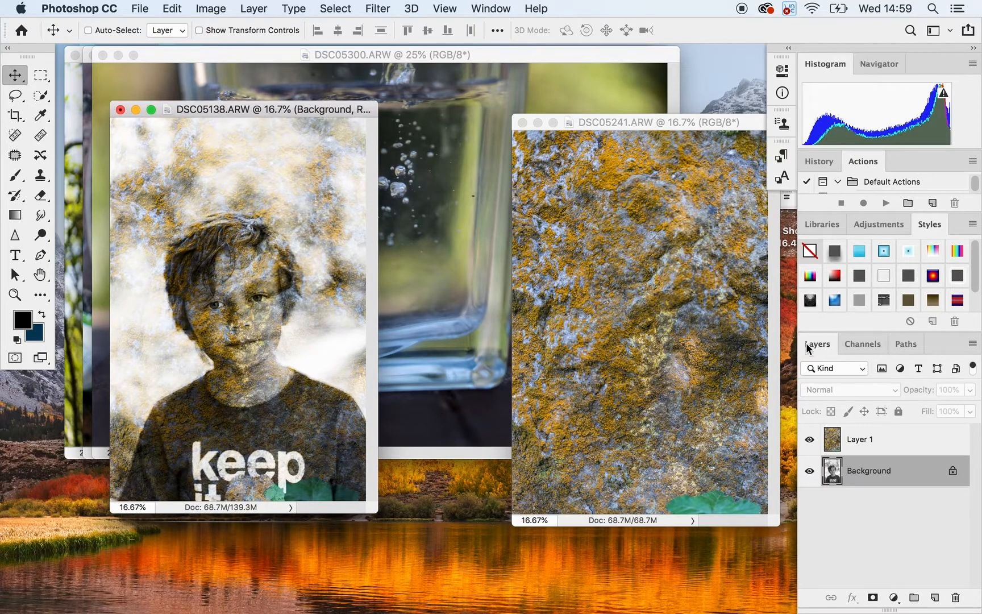
pyautogui.click(932, 448)
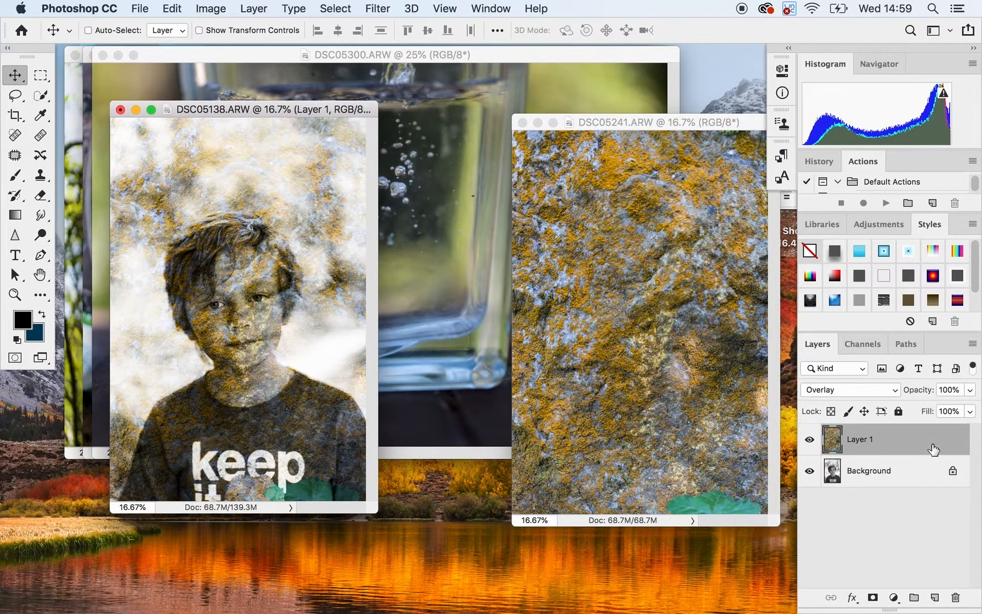
pyautogui.click(970, 390)
pyautogui.moveTo(968, 401); pyautogui.dragTo(953, 408)
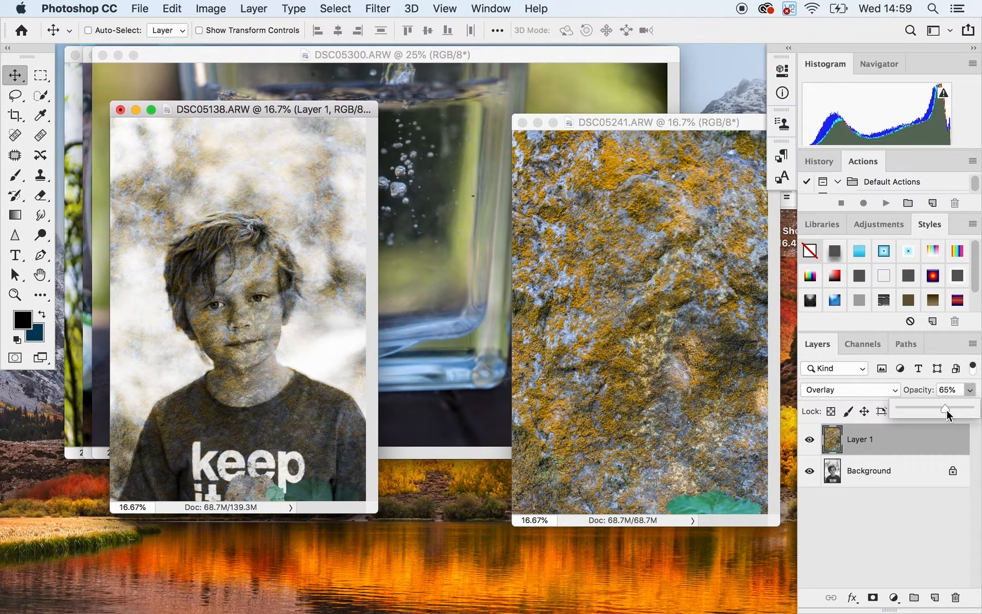
# Close the DSC05241 rock texture document without saving its changes
pyautogui.click(595, 186)
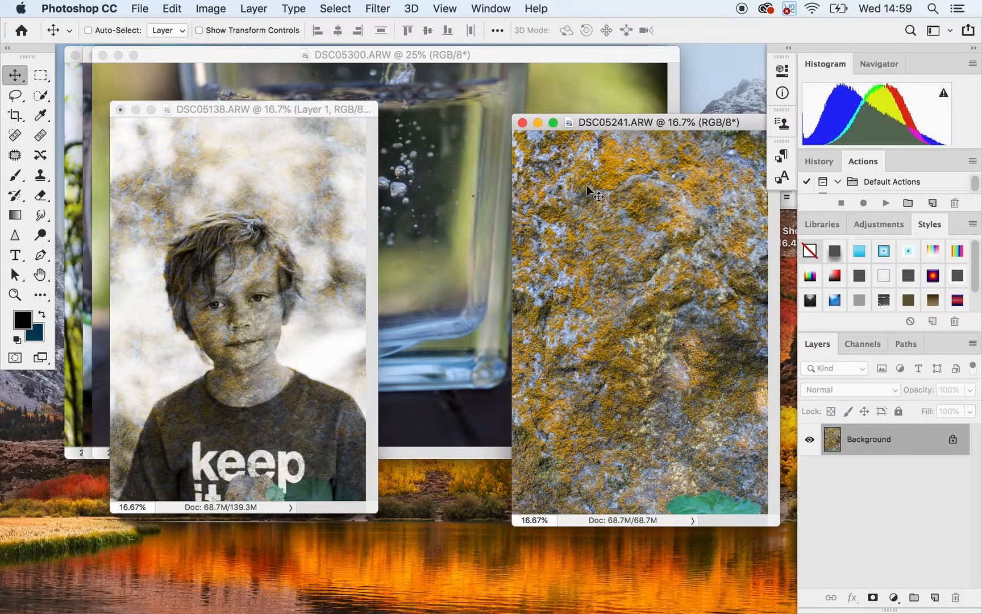
pyautogui.click(522, 124)
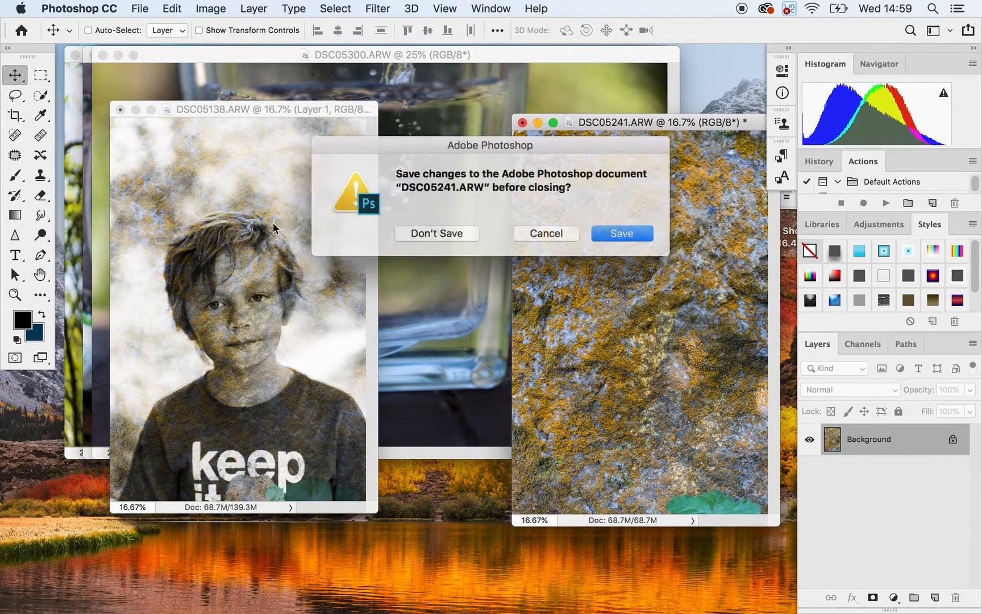
pyautogui.click(453, 233)
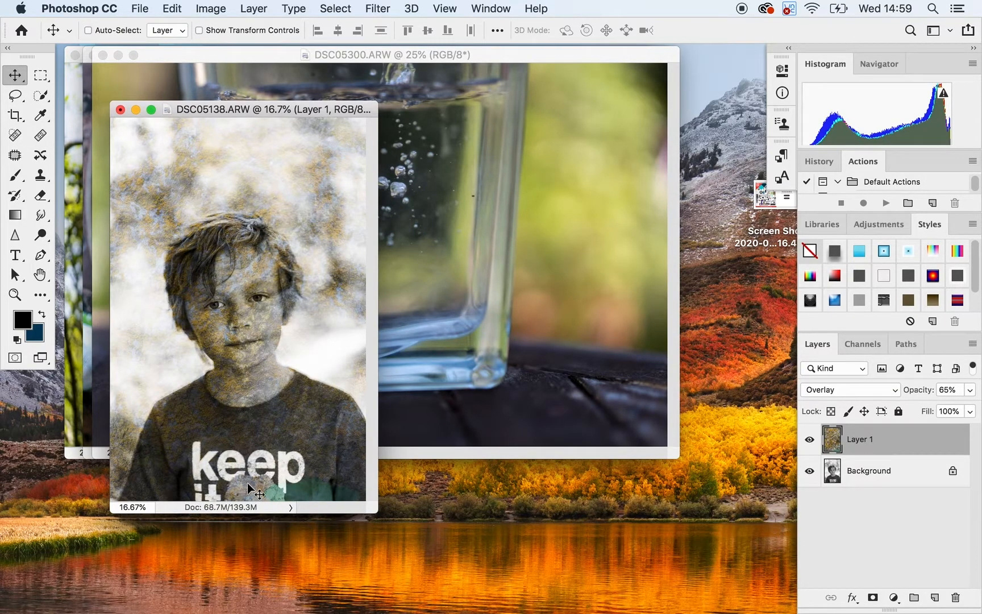
# Lasso the lettering on the boy's shirt and remove it from the Background layer using Content-Aware Fill, output to a new layer
pyautogui.click(14, 97)
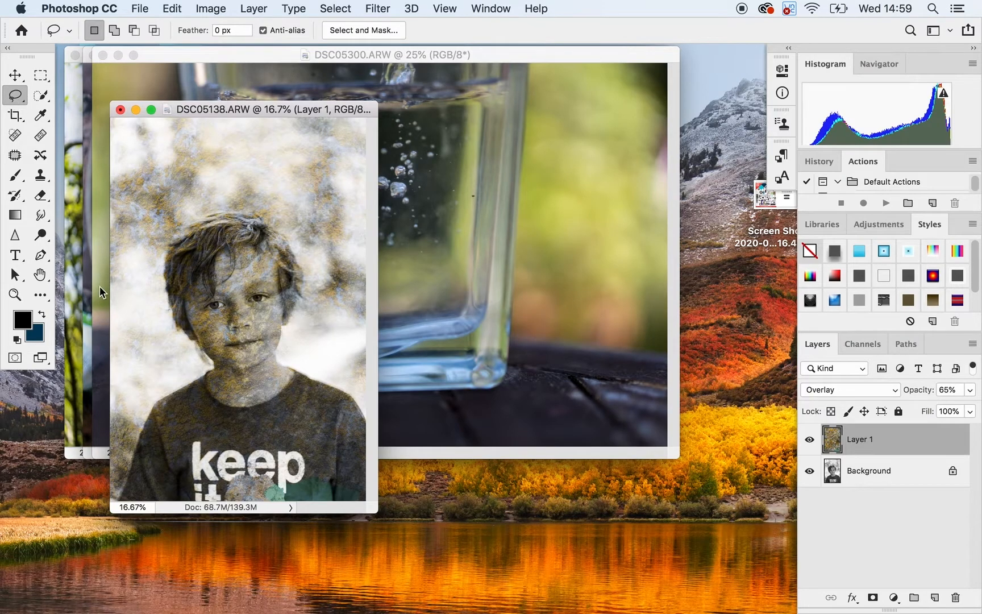
pyautogui.moveTo(316, 499)
pyautogui.mouseDown()
pyautogui.moveTo(316, 455)
pyautogui.moveTo(227, 425)
pyautogui.moveTo(186, 447)
pyautogui.moveTo(186, 486)
pyautogui.moveTo(262, 515)
pyautogui.moveTo(373, 509)
pyautogui.mouseUp()
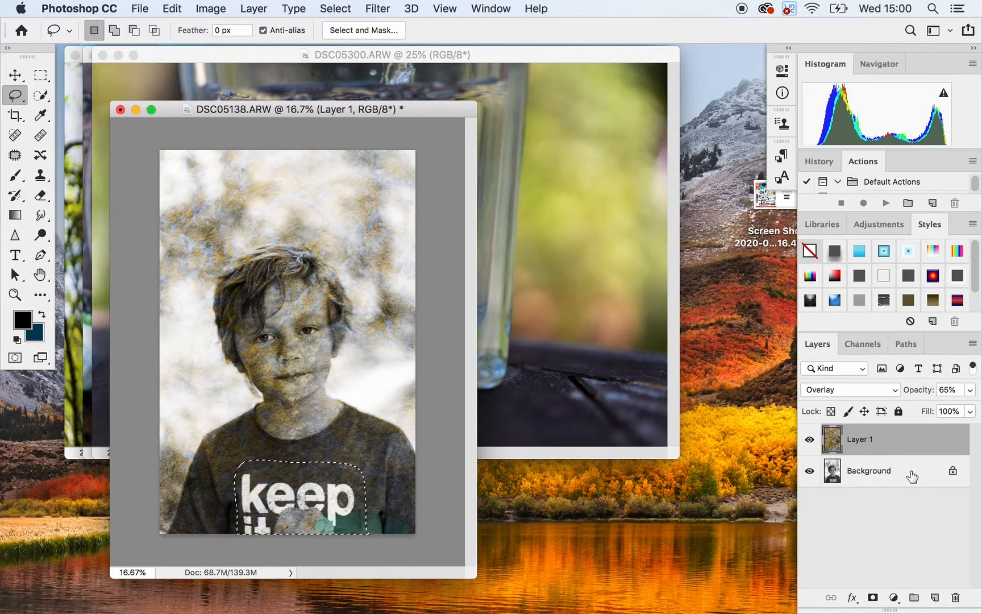
pyautogui.click(909, 479)
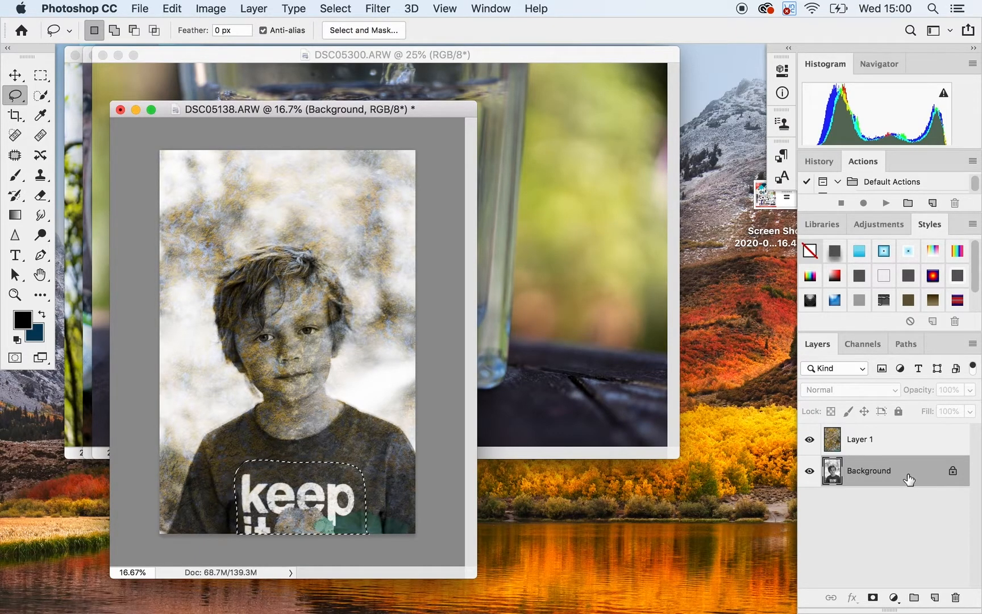
pyautogui.click(904, 446)
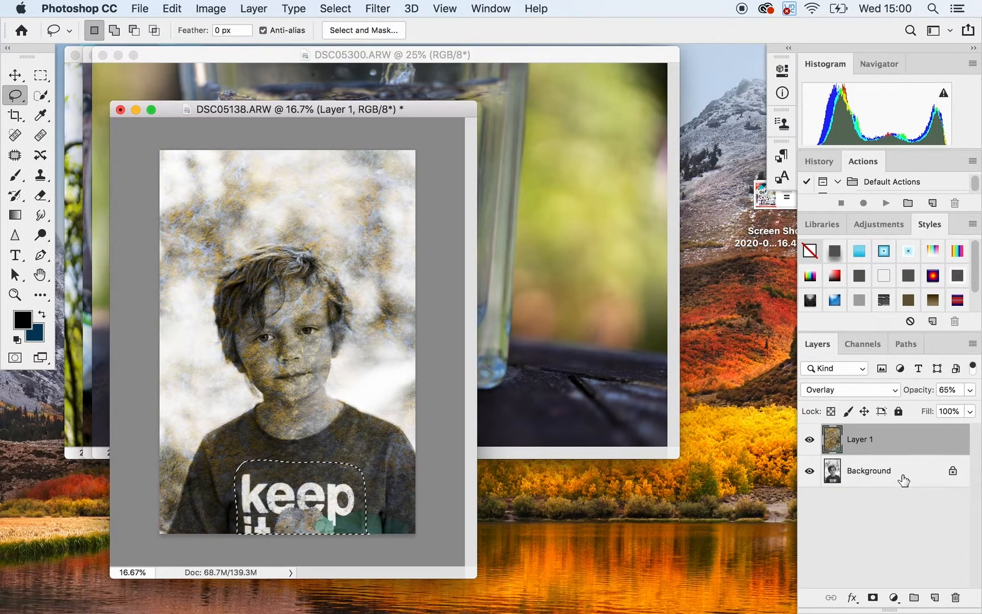
pyautogui.click(904, 481)
pyautogui.moveTo(176, 8); pyautogui.dragTo(238, 169)
pyautogui.click(174, 8)
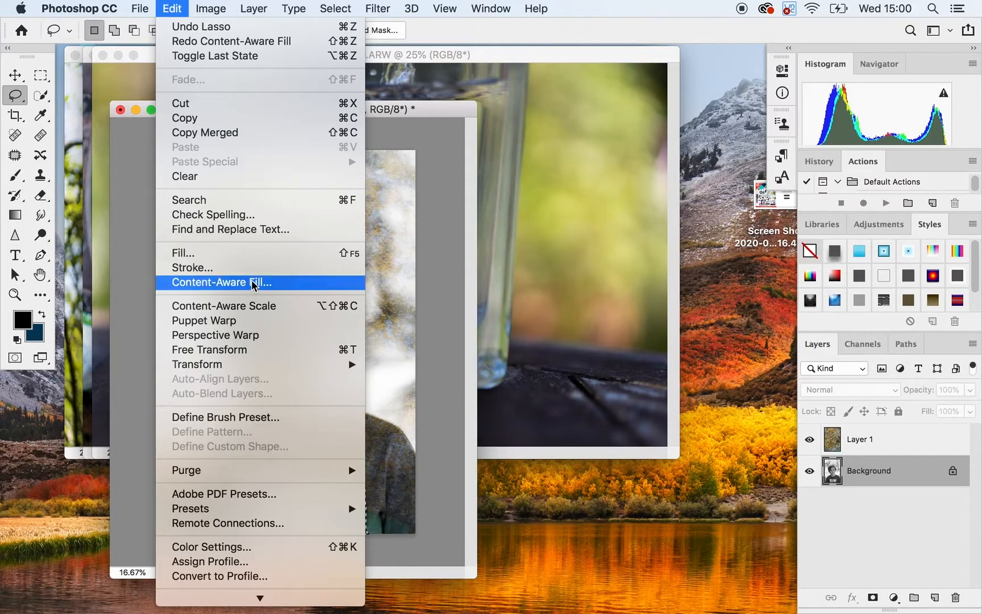
pyautogui.click(243, 283)
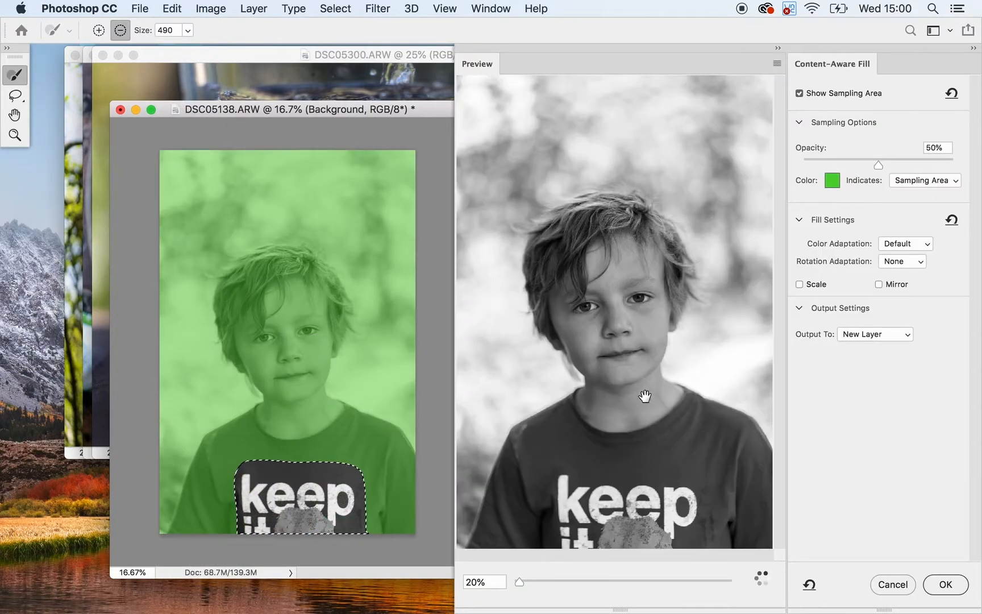
pyautogui.click(944, 588)
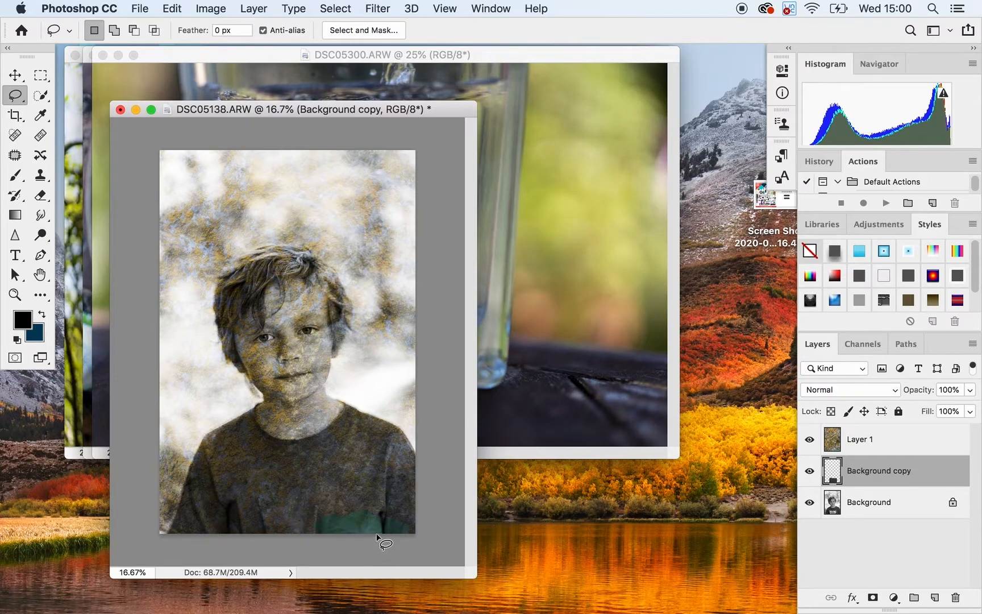
# Rearrange the open photo windows, moving the glass and leaf photos aside and bringing the DSC05283 foam photo to the front
pyautogui.moveTo(158, 53); pyautogui.dragTo(689, 477)
pyautogui.moveTo(132, 54); pyautogui.dragTo(592, 219)
pyautogui.click(472, 53)
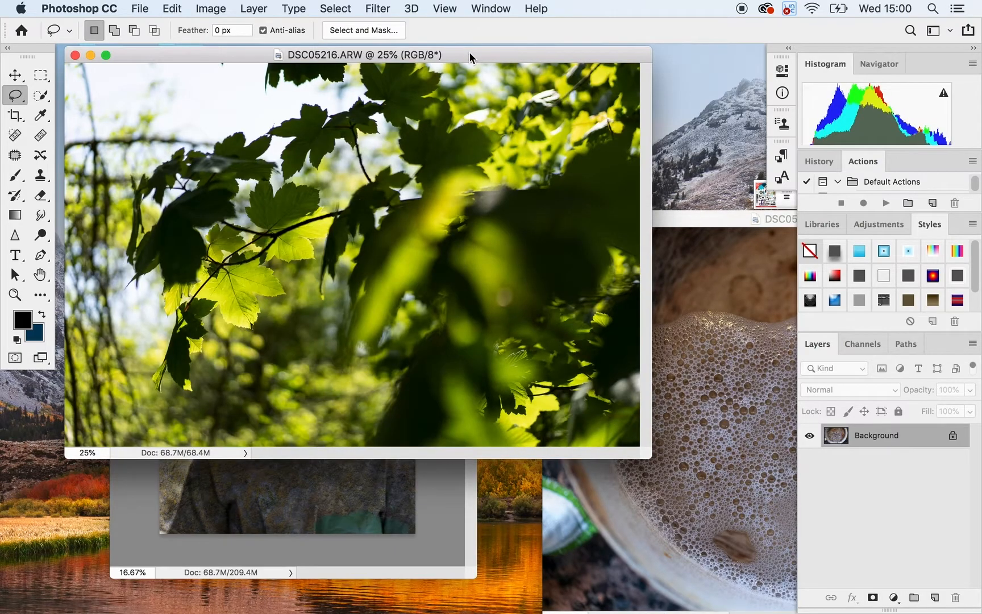
pyautogui.moveTo(471, 57); pyautogui.dragTo(308, 335)
pyautogui.moveTo(693, 219); pyautogui.dragTo(545, 95)
pyautogui.moveTo(493, 74); pyautogui.dragTo(442, 76)
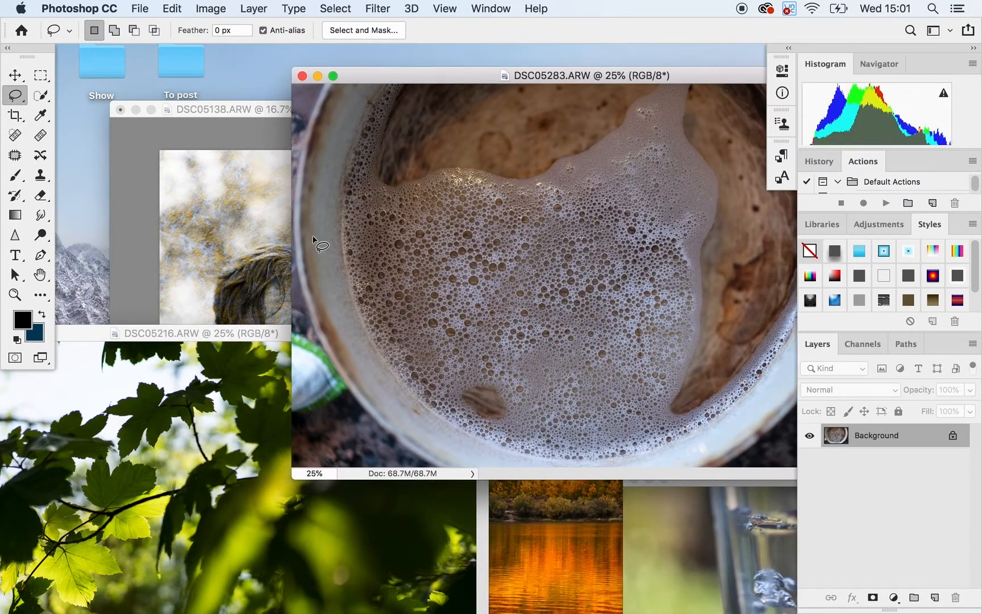
pyautogui.moveTo(220, 333); pyautogui.dragTo(813, 535)
pyautogui.moveTo(824, 595)
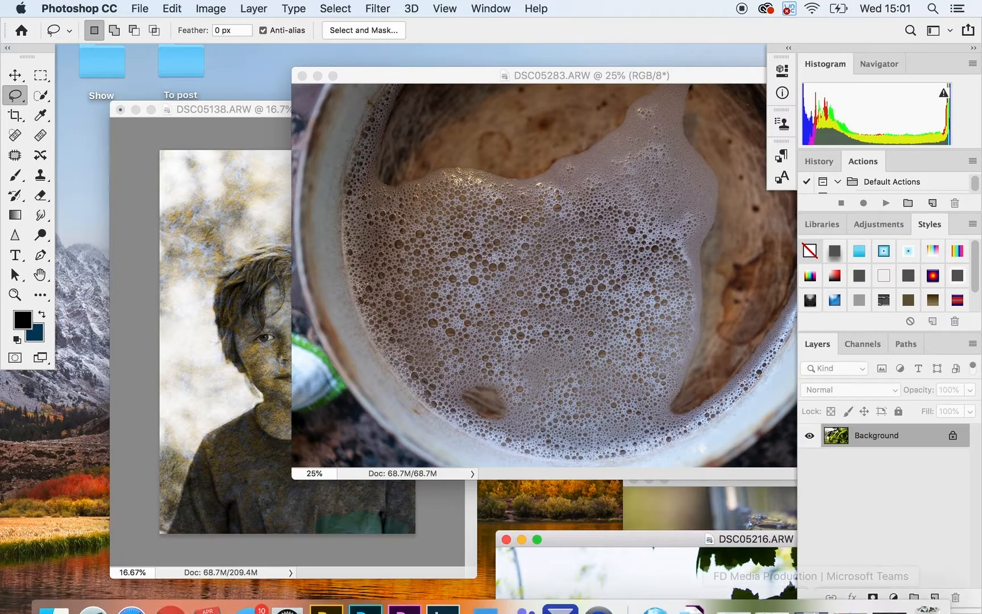
pyautogui.click(190, 208)
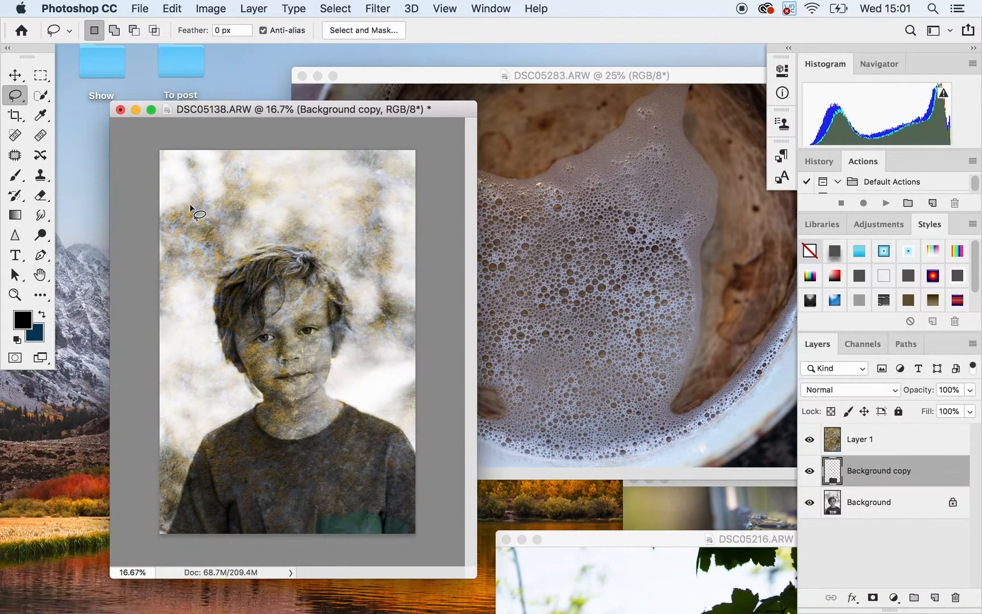
pyautogui.click(502, 178)
pyautogui.moveTo(463, 62); pyautogui.dragTo(341, 64)
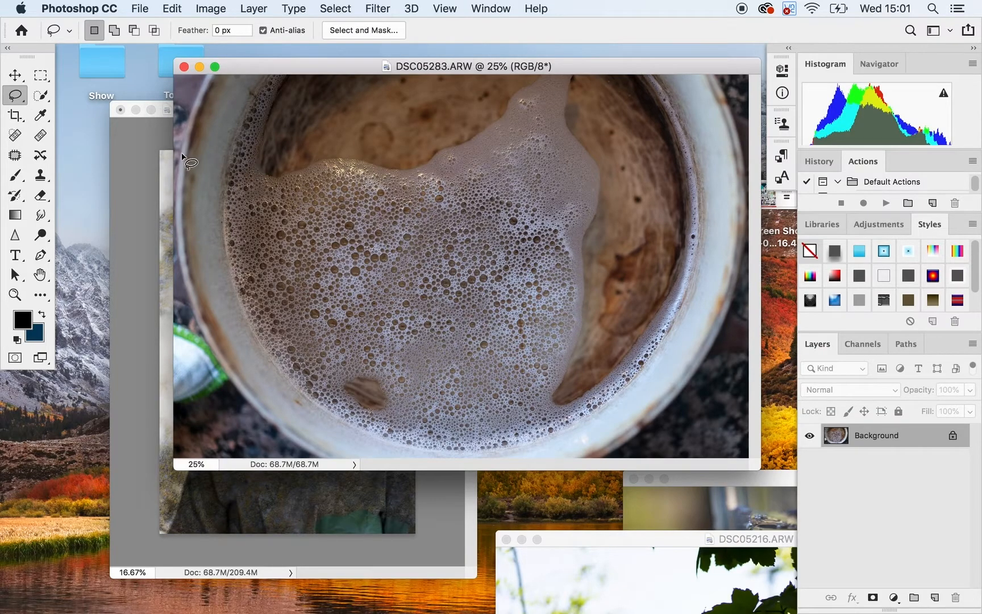
# Draw a Lasso selection around the foam in DSC05283 and feather it by 200 pixels
pyautogui.moveTo(283, 158)
pyautogui.mouseDown()
pyautogui.moveTo(436, 160)
pyautogui.moveTo(499, 106)
pyautogui.moveTo(539, 104)
pyautogui.moveTo(564, 130)
pyautogui.mouseUp()
pyautogui.moveTo(582, 260); pyautogui.dragTo(568, 390)
pyautogui.moveTo(562, 439)
pyautogui.mouseDown()
pyautogui.moveTo(453, 480)
pyautogui.moveTo(202, 480)
pyautogui.moveTo(183, 374)
pyautogui.moveTo(172, 128)
pyautogui.mouseUp()
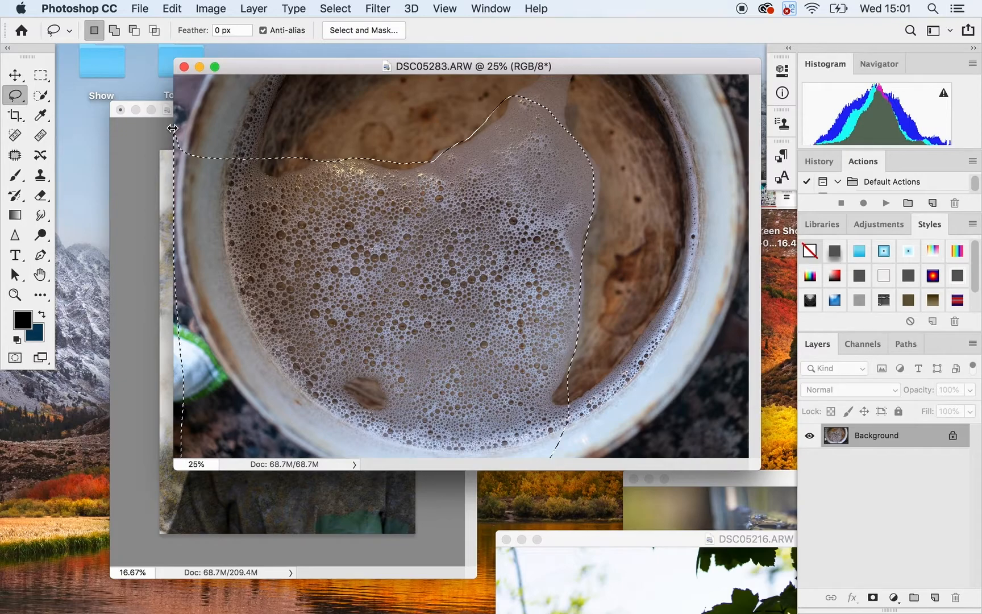
pyautogui.click(330, 8)
pyautogui.moveTo(421, 229)
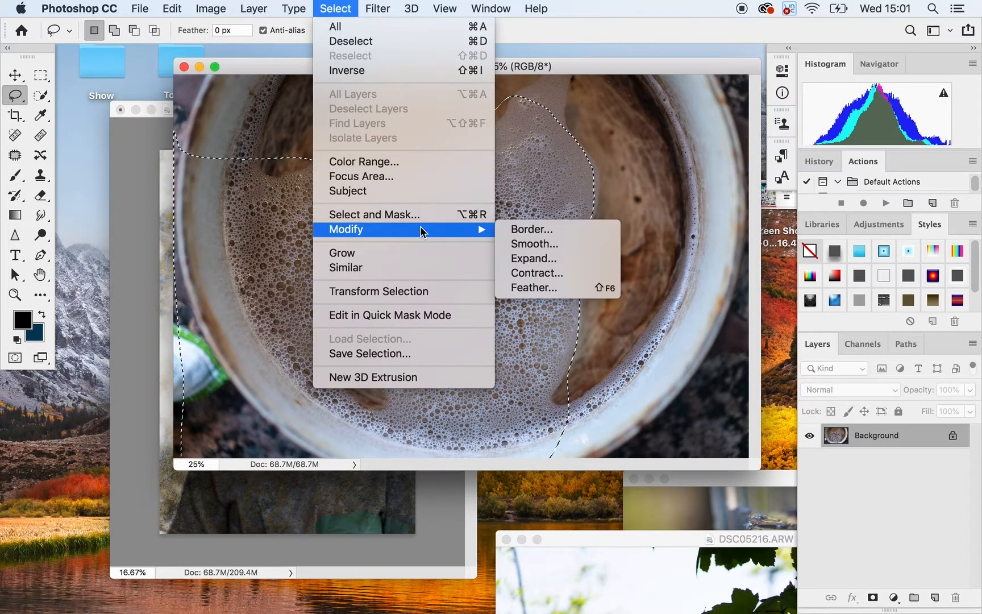
pyautogui.click(565, 287)
pyautogui.click(570, 286)
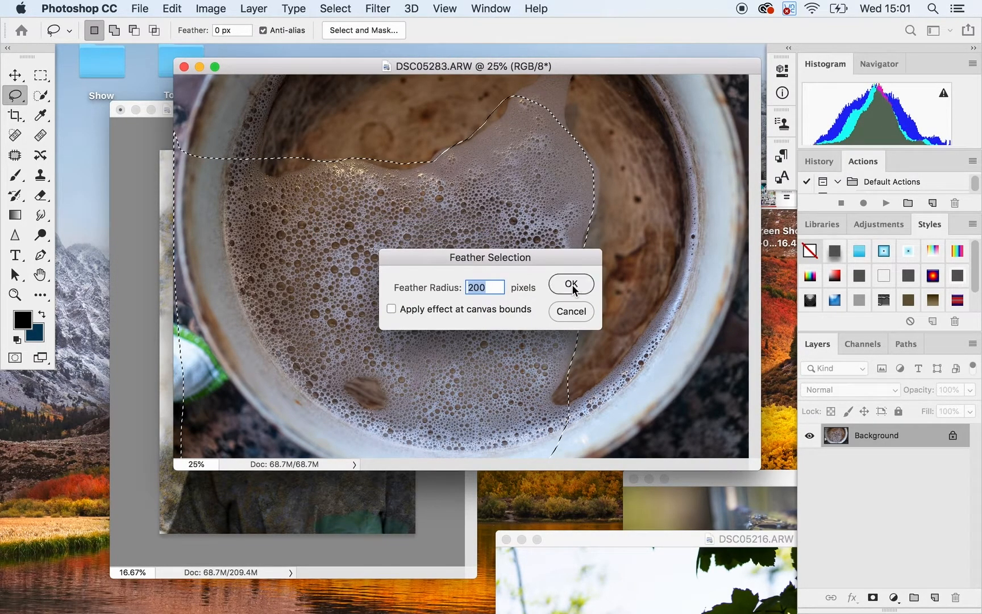
# Copy the selected foam to its own layer, bring it into the DSC05138 portrait and position it over the boy's shirt
pyautogui.rightClick(444, 230)
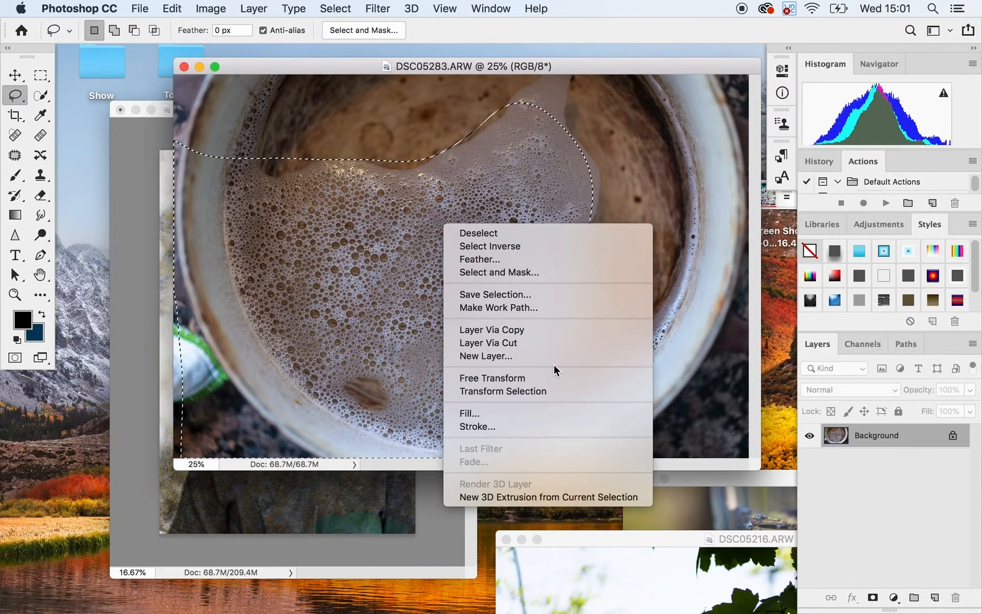
pyautogui.click(544, 330)
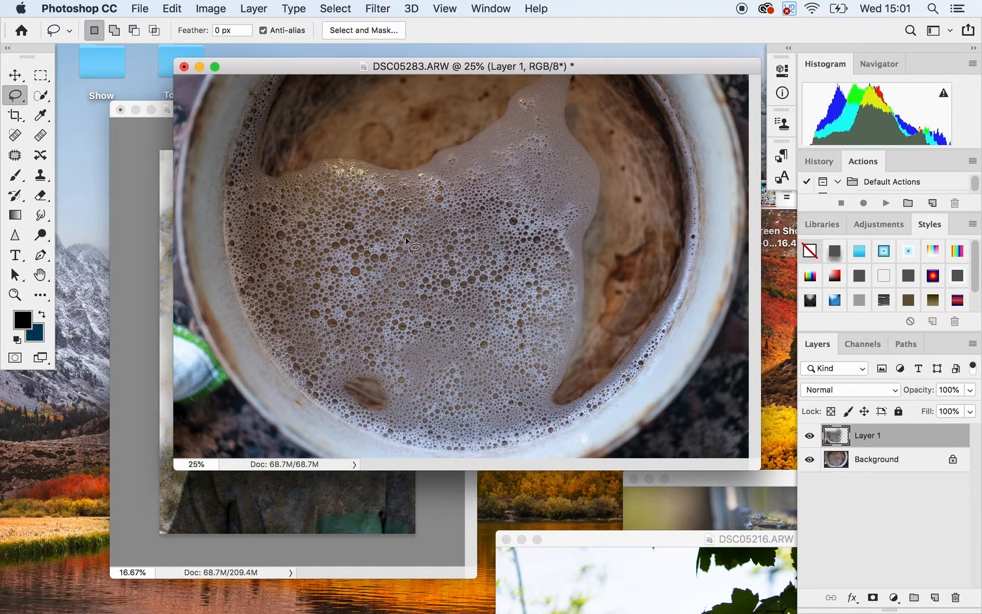
pyautogui.click(14, 77)
pyautogui.moveTo(269, 73); pyautogui.dragTo(527, 134)
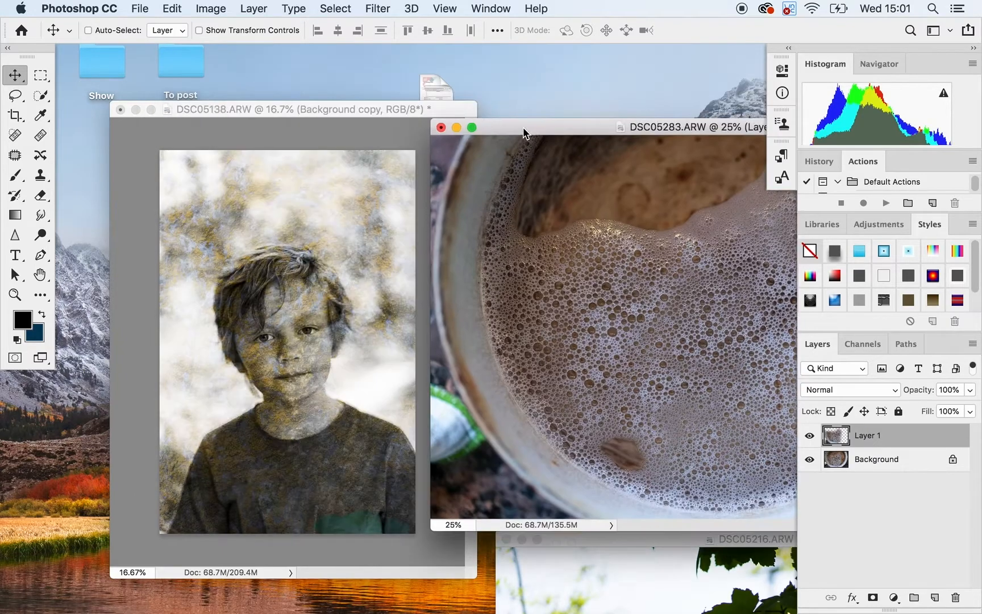
pyautogui.moveTo(634, 357); pyautogui.dragTo(313, 307)
pyautogui.moveTo(347, 274); pyautogui.dragTo(264, 481)
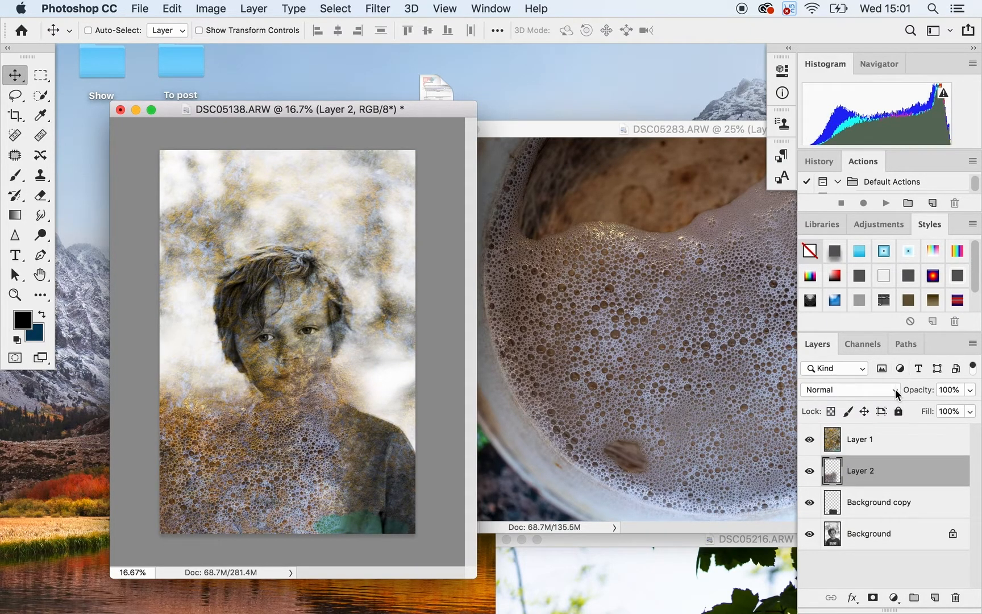
# Move the rock texture layer beneath the foam layer and set the foam layer's blend mode to Overlay
pyautogui.moveTo(905, 439); pyautogui.dragTo(905, 489)
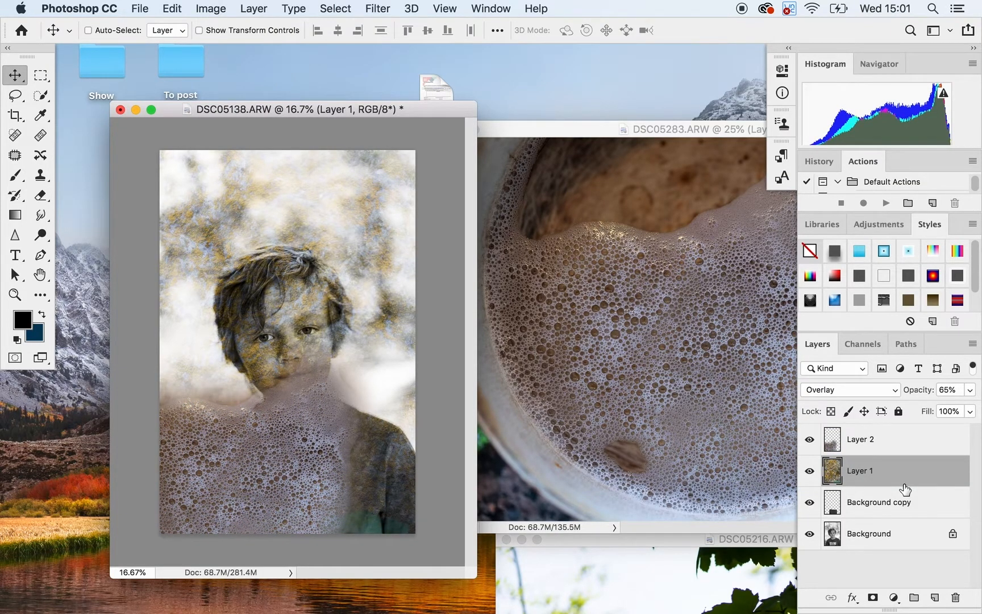
pyautogui.click(896, 391)
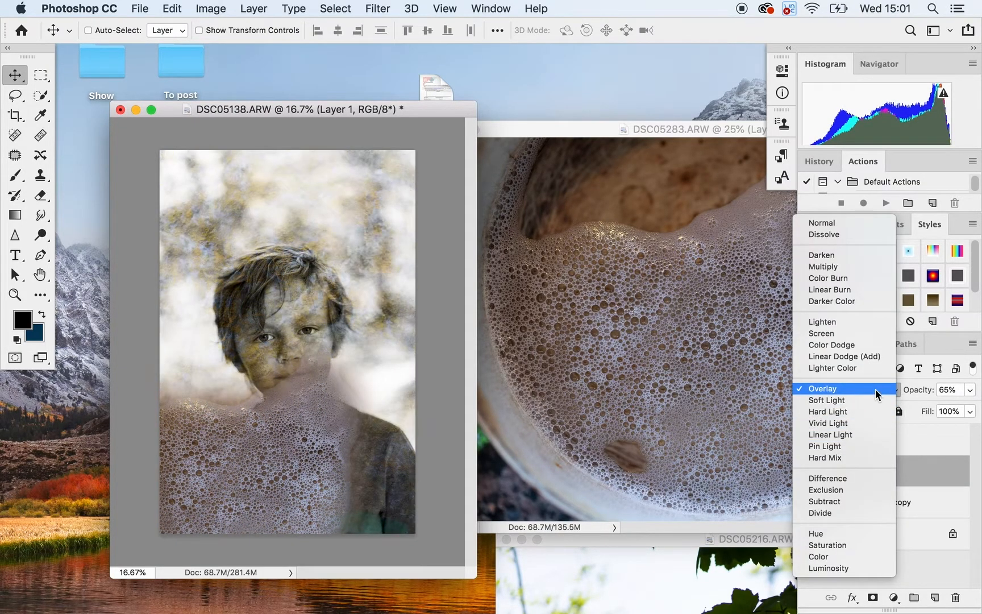
pyautogui.click(961, 446)
pyautogui.click(914, 446)
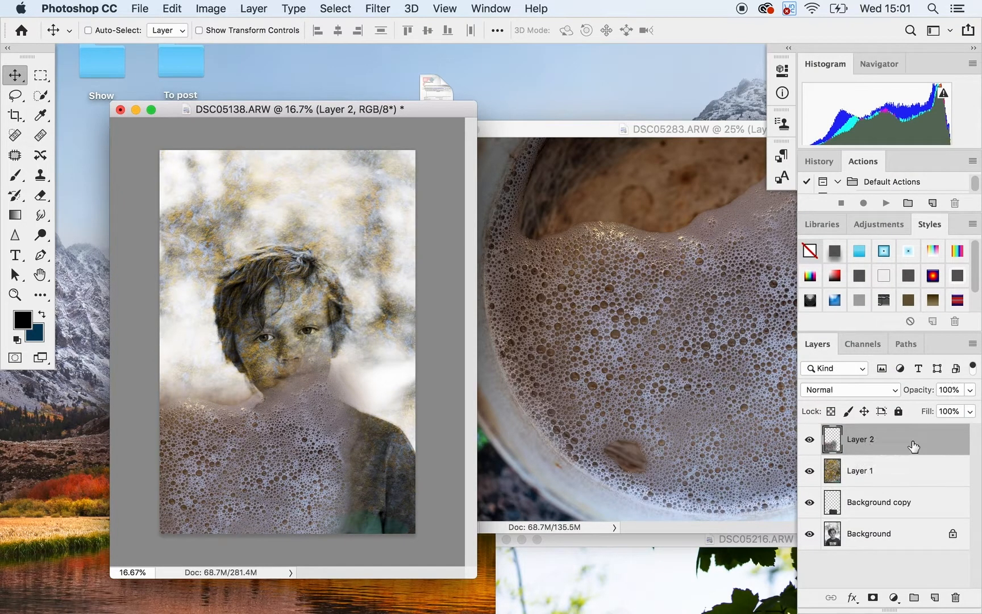
pyautogui.click(883, 389)
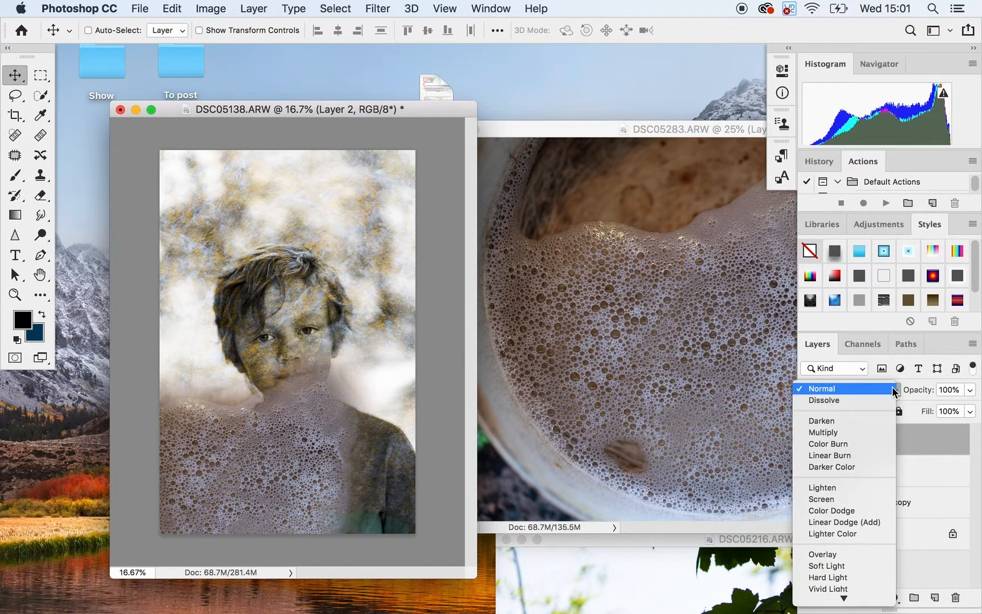
pyautogui.click(863, 553)
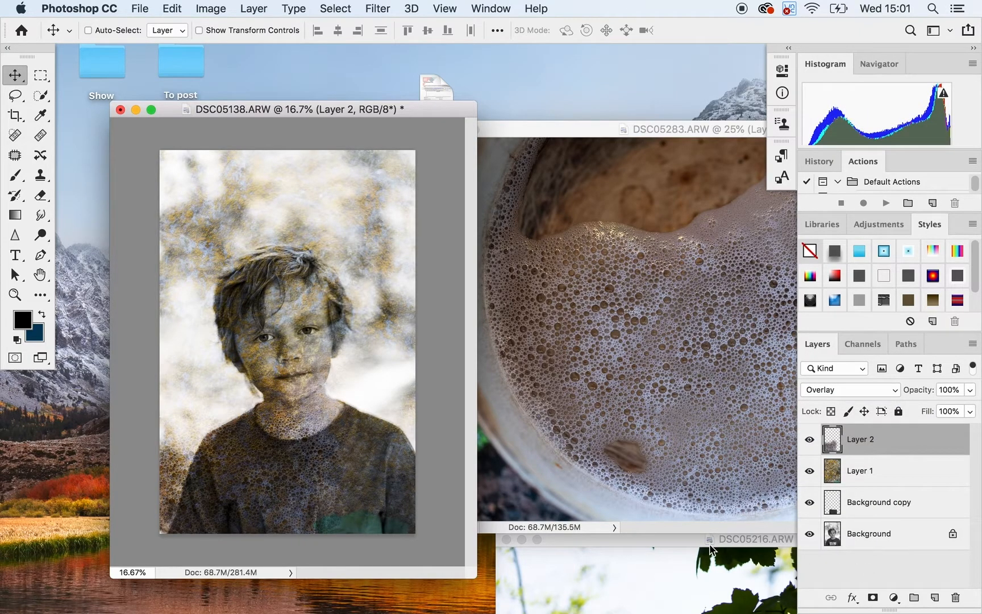
# Reposition the foam layer over the boy's shirt and shift the DSC05138 portrait window clear of the foam photo
pyautogui.moveTo(291, 477); pyautogui.dragTo(307, 483)
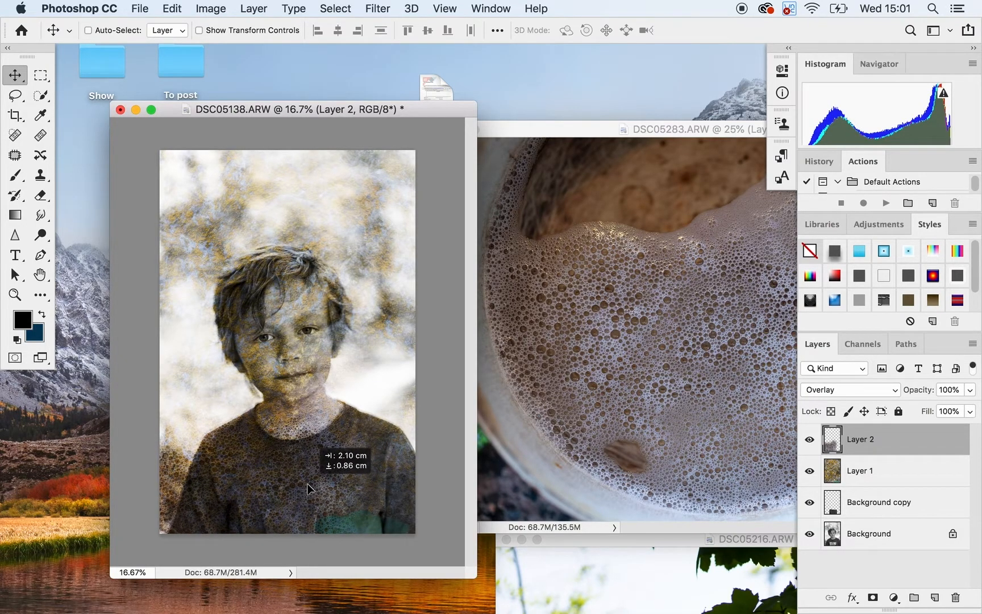
pyautogui.moveTo(308, 488); pyautogui.dragTo(308, 488)
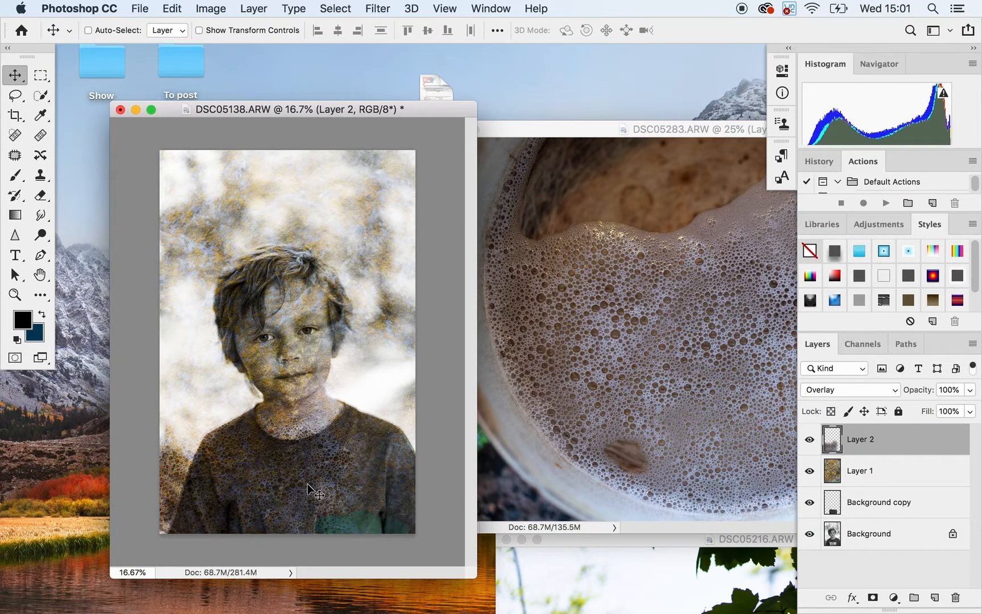
pyautogui.click(629, 344)
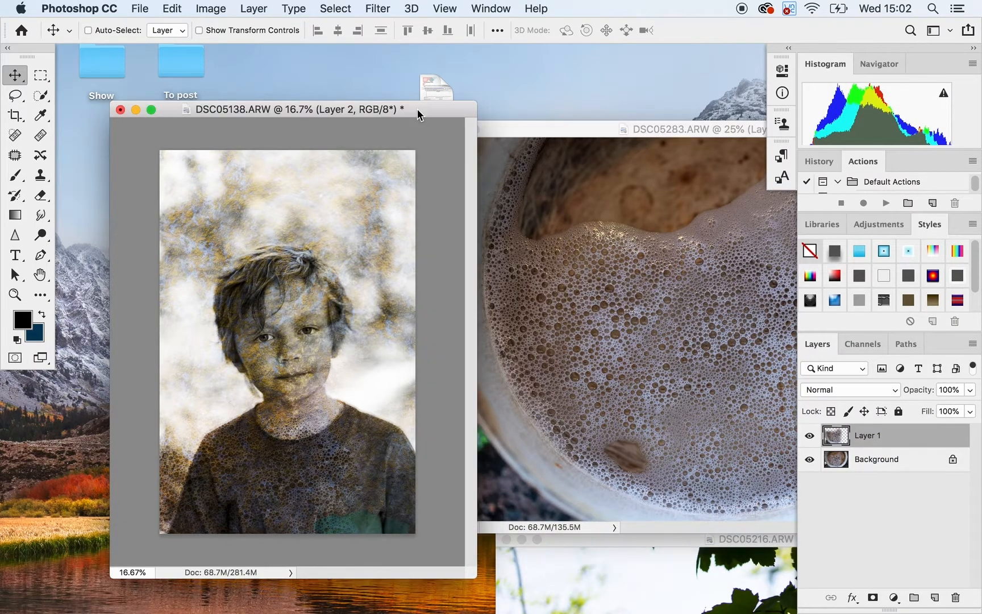
pyautogui.moveTo(418, 108); pyautogui.dragTo(395, 68)
# Duplicate the foam layer, place the copy flipped vertically above the boy's head, and duplicate that copy in place
pyautogui.moveTo(881, 446); pyautogui.dragTo(934, 597)
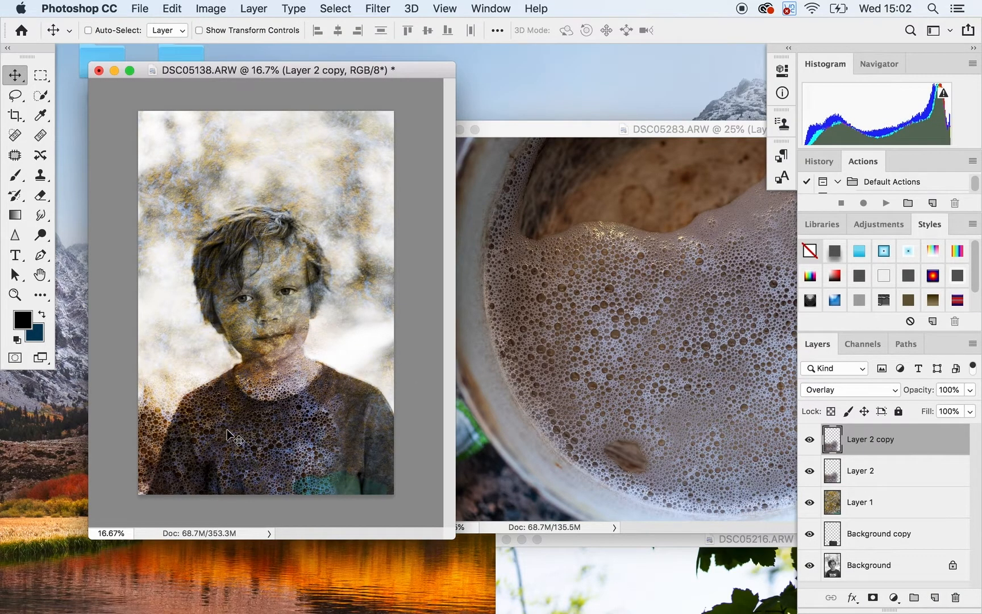
pyautogui.moveTo(246, 449); pyautogui.dragTo(279, 216)
pyautogui.click(172, 8)
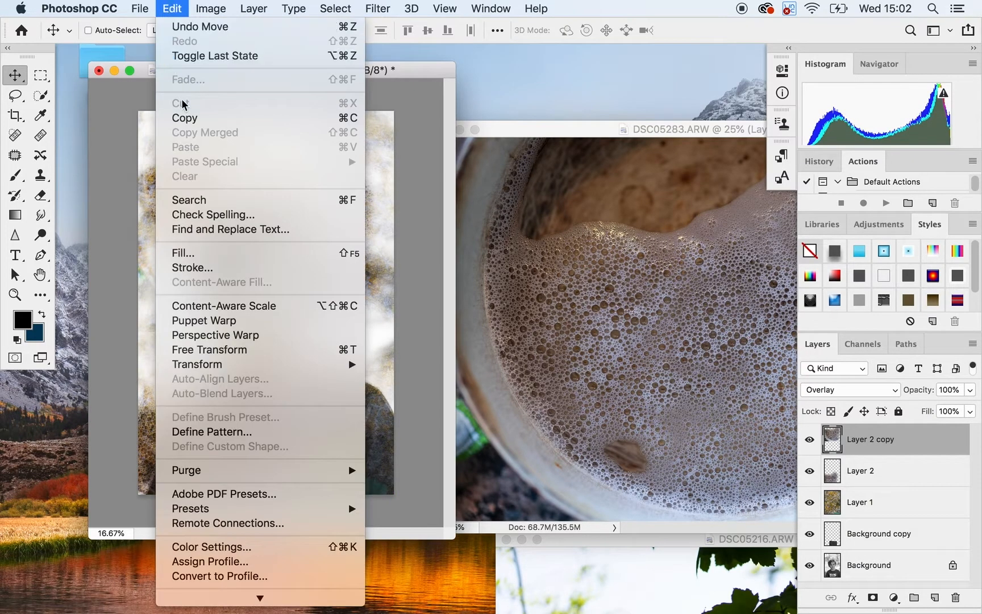
pyautogui.moveTo(295, 365)
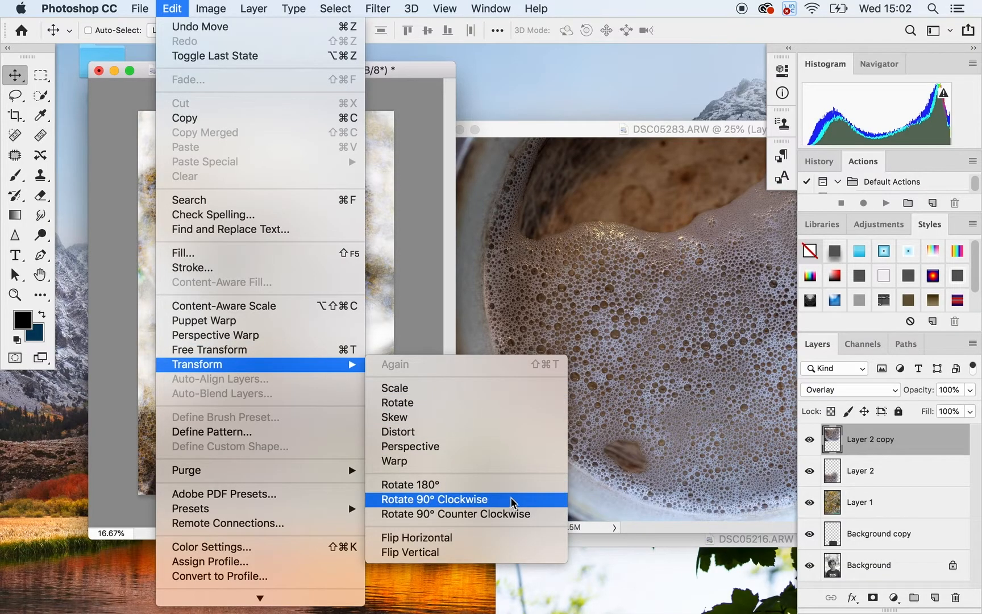
pyautogui.click(505, 552)
pyautogui.moveTo(307, 202); pyautogui.dragTo(351, 171)
pyautogui.moveTo(901, 443); pyautogui.dragTo(937, 600)
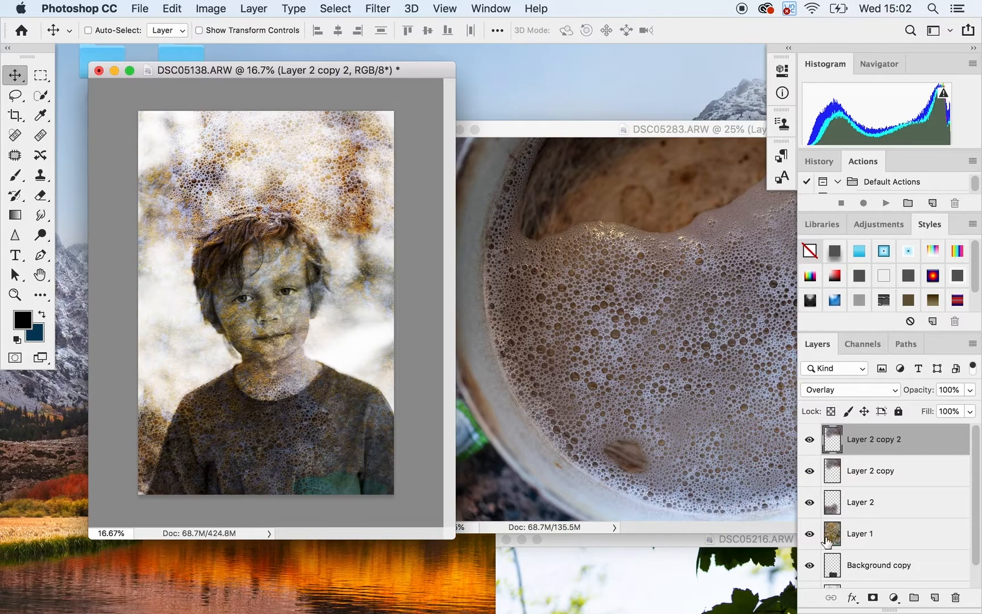
# Close the DSC05283 foam photo without saving and bring the DSC05216 leaf photo into the portrait over the boy's face
pyautogui.click(597, 280)
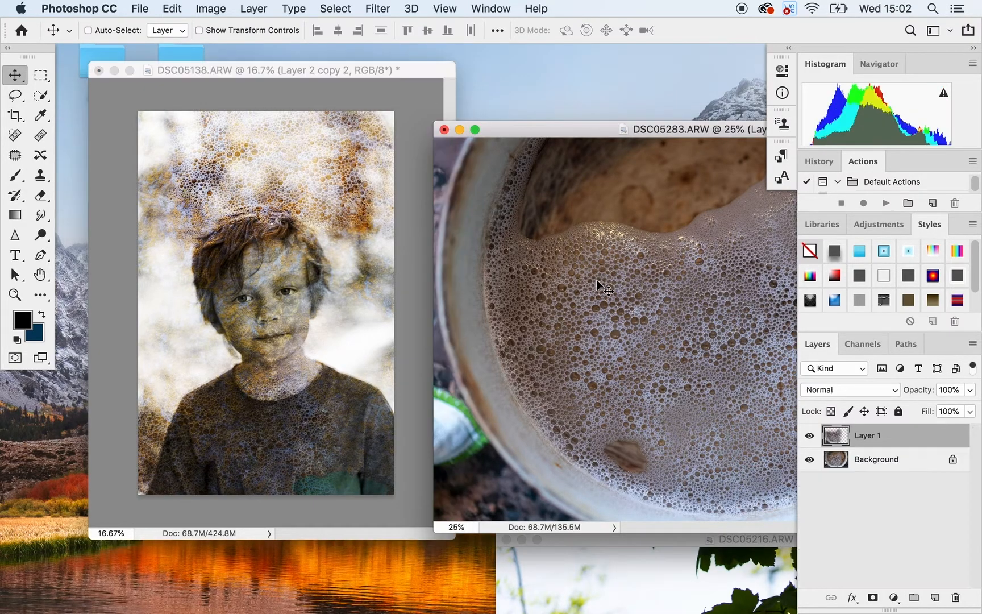
pyautogui.click(445, 130)
pyautogui.click(447, 231)
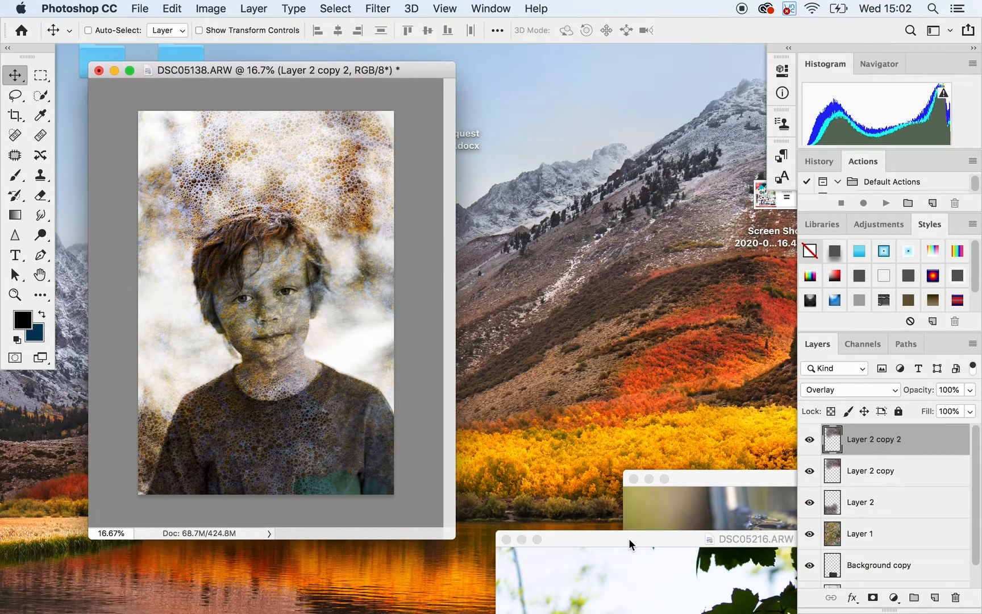
pyautogui.moveTo(629, 544); pyautogui.dragTo(524, 232)
pyautogui.moveTo(207, 228); pyautogui.dragTo(313, 287)
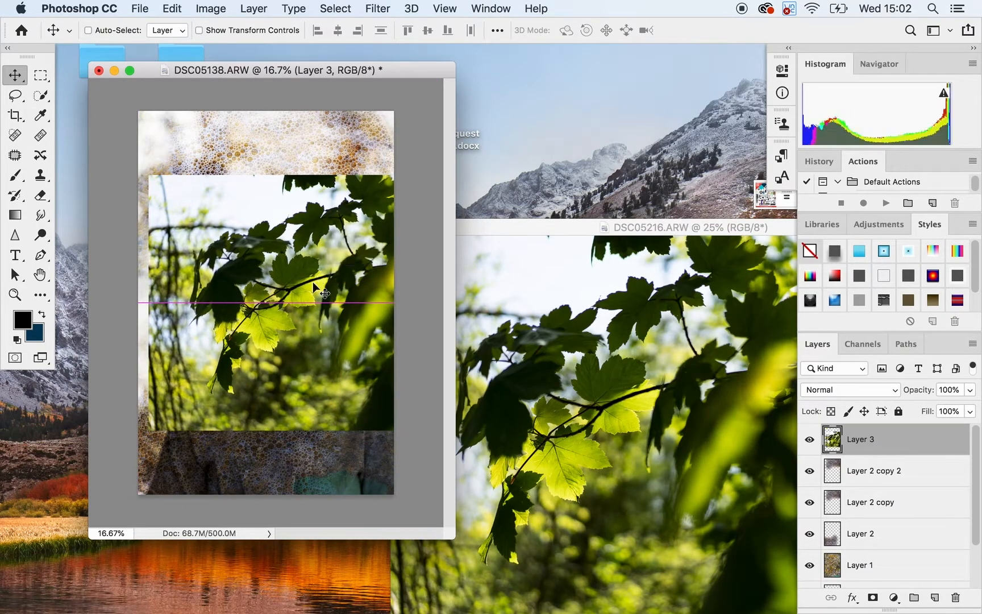
# Draw a Lasso selection around the leaves and branch on the leaf layer and feather it by 200 pixels
pyautogui.press('l')
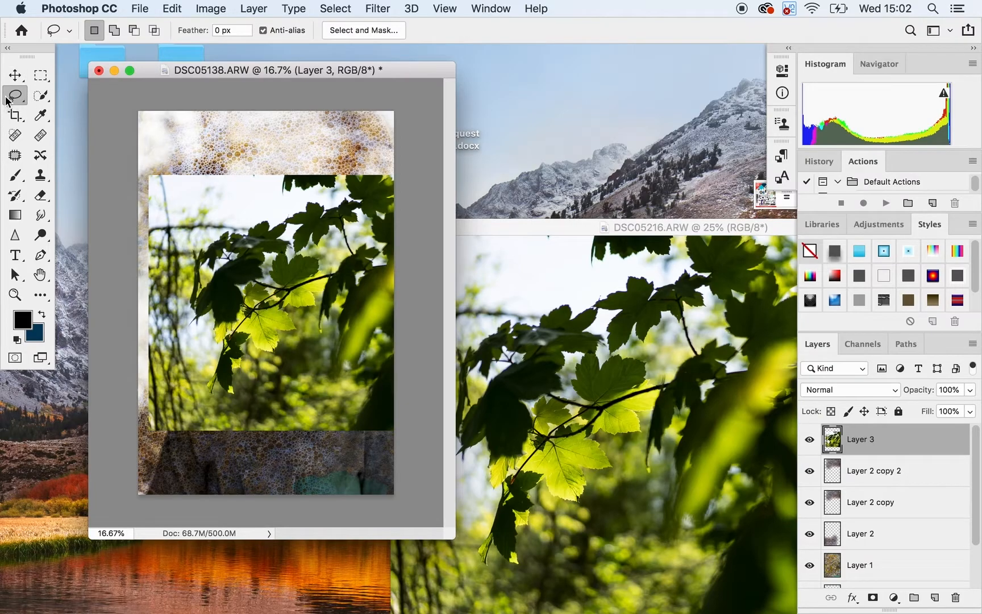
pyautogui.moveTo(394, 209)
pyautogui.mouseDown()
pyautogui.moveTo(305, 202)
pyautogui.moveTo(287, 219)
pyautogui.moveTo(199, 239)
pyautogui.moveTo(183, 294)
pyautogui.mouseUp()
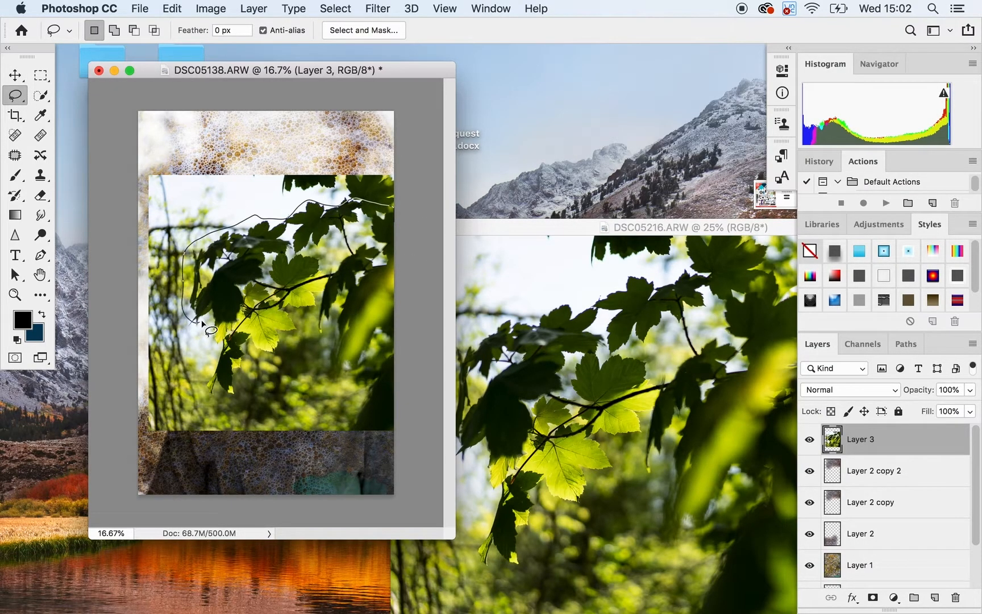
pyautogui.moveTo(207, 359)
pyautogui.mouseDown()
pyautogui.moveTo(217, 395)
pyautogui.moveTo(239, 398)
pyautogui.moveTo(253, 361)
pyautogui.moveTo(280, 357)
pyautogui.moveTo(314, 301)
pyautogui.moveTo(342, 370)
pyautogui.moveTo(384, 397)
pyautogui.moveTo(419, 358)
pyautogui.moveTo(431, 191)
pyautogui.mouseUp()
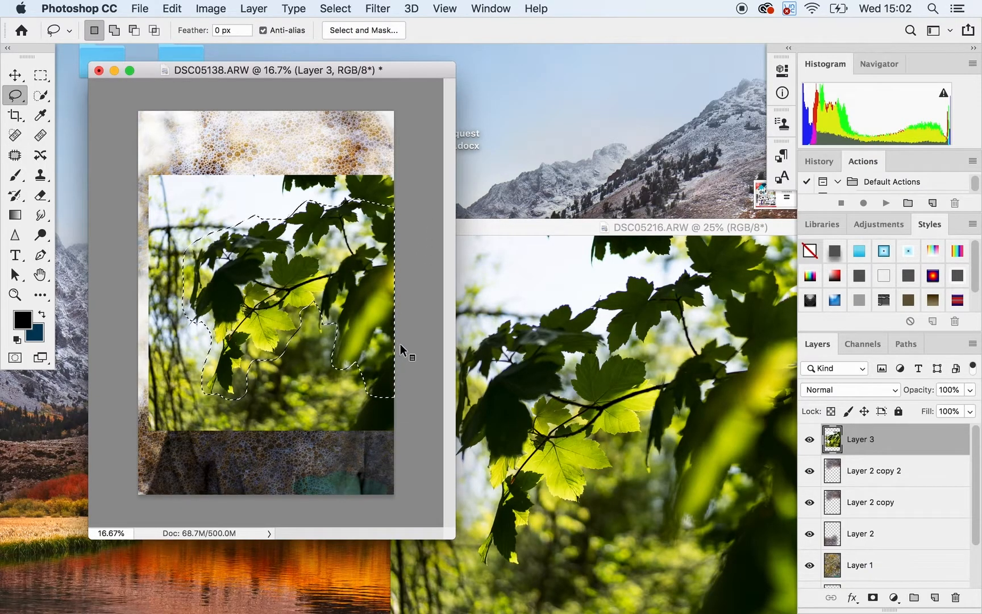
pyautogui.press('shift')
pyautogui.press('alt')
pyautogui.moveTo(401, 342)
pyautogui.mouseDown()
pyautogui.moveTo(363, 355)
pyautogui.moveTo(354, 395)
pyautogui.moveTo(411, 407)
pyautogui.moveTo(420, 349)
pyautogui.mouseUp()
pyautogui.click(332, 8)
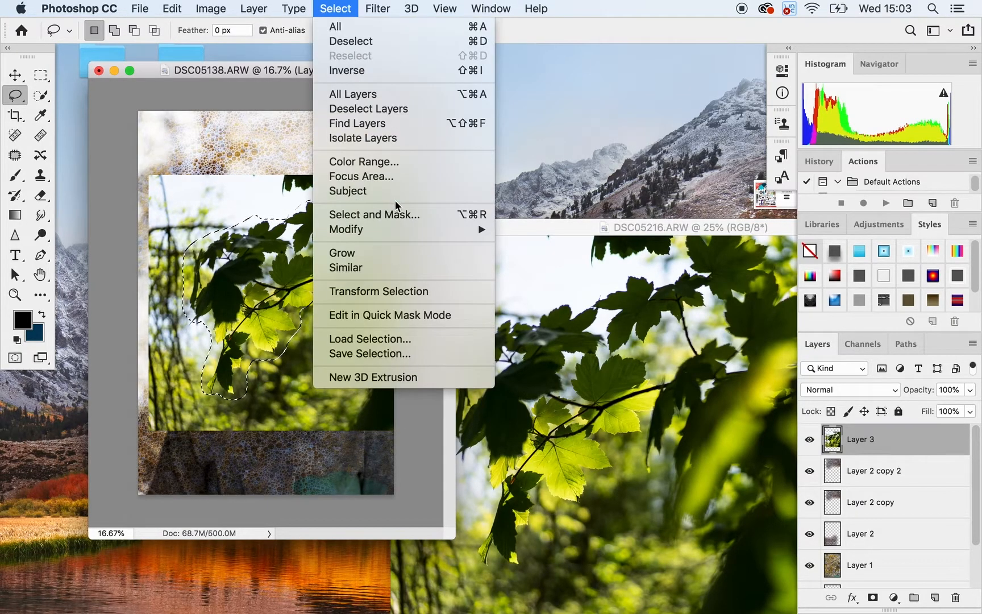
pyautogui.moveTo(468, 233)
pyautogui.click(535, 287)
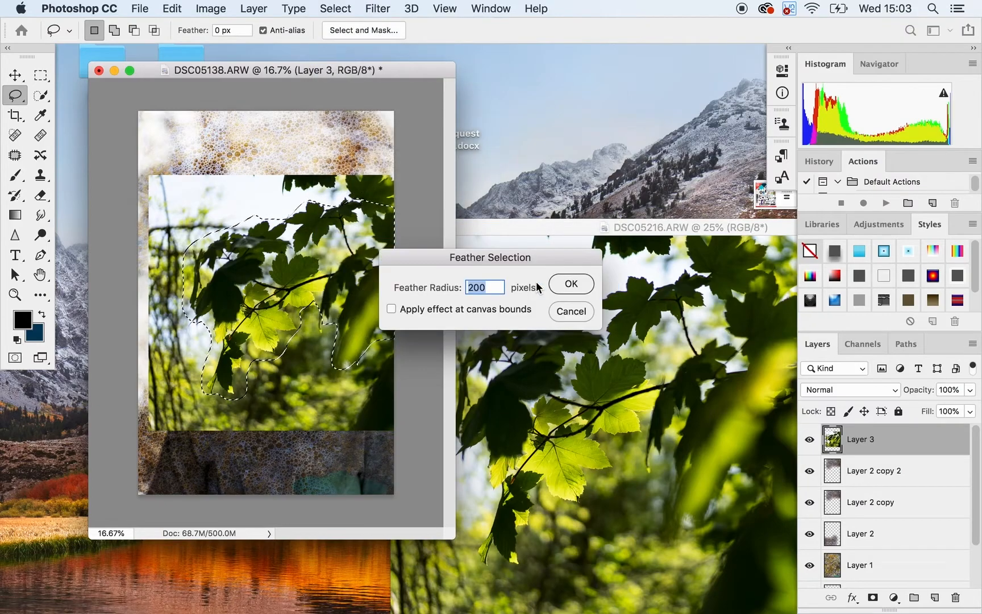
pyautogui.press('Return')
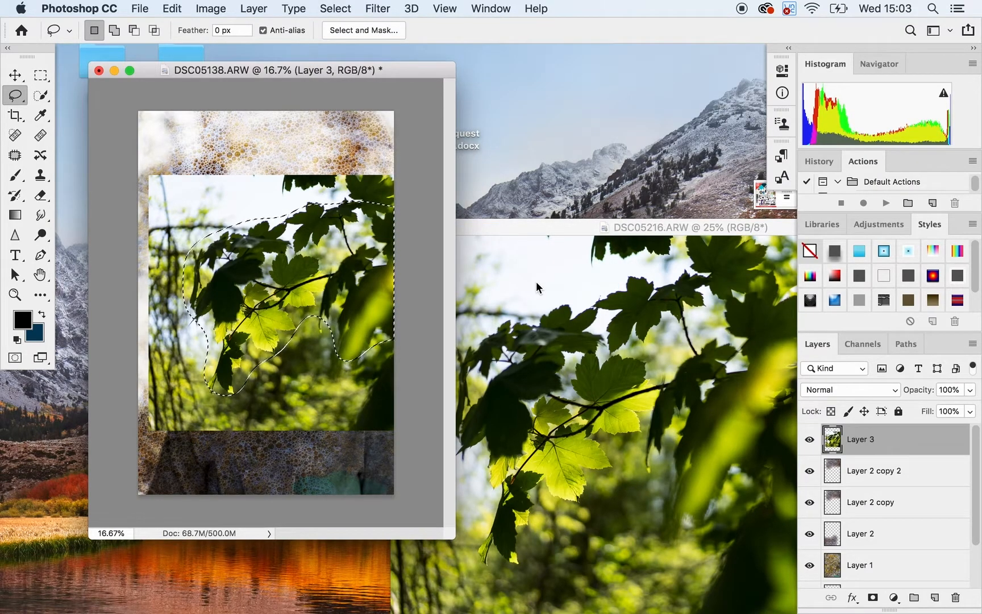
# Invert the selection, delete the leaf photo's surroundings from the layer, and deselect
pyautogui.click(333, 8)
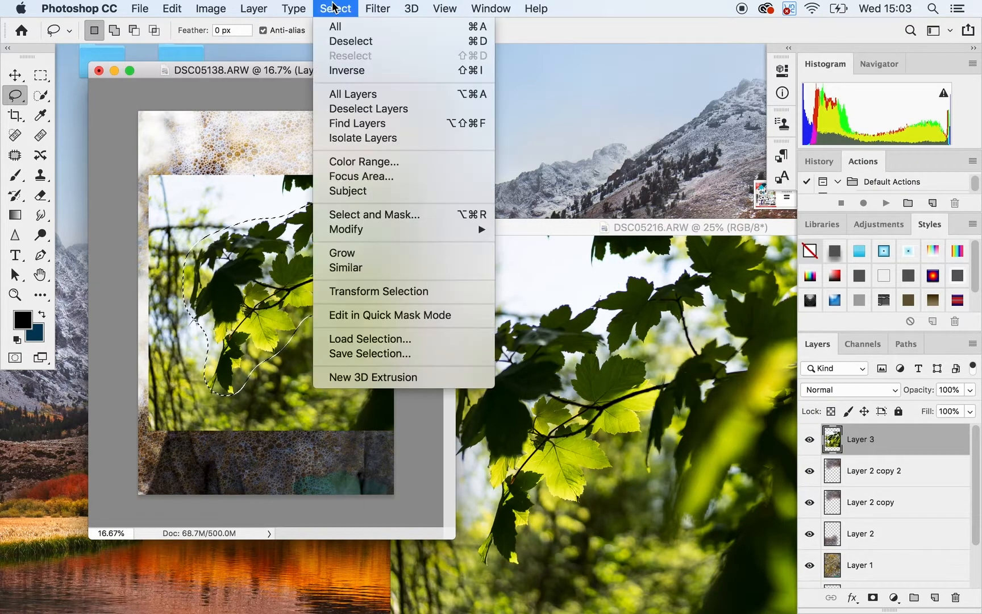
pyautogui.click(375, 71)
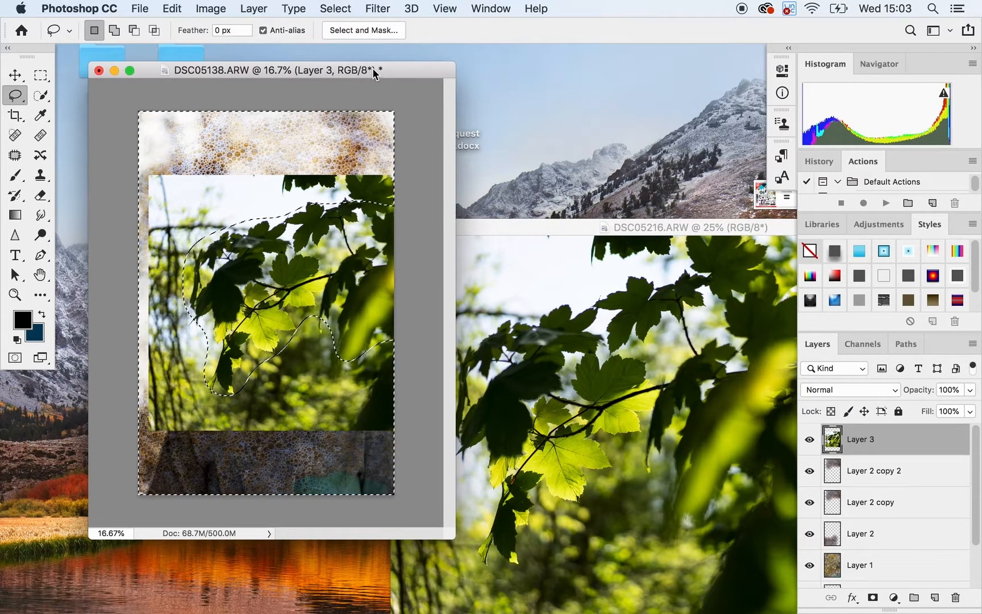
pyautogui.press('Delete')
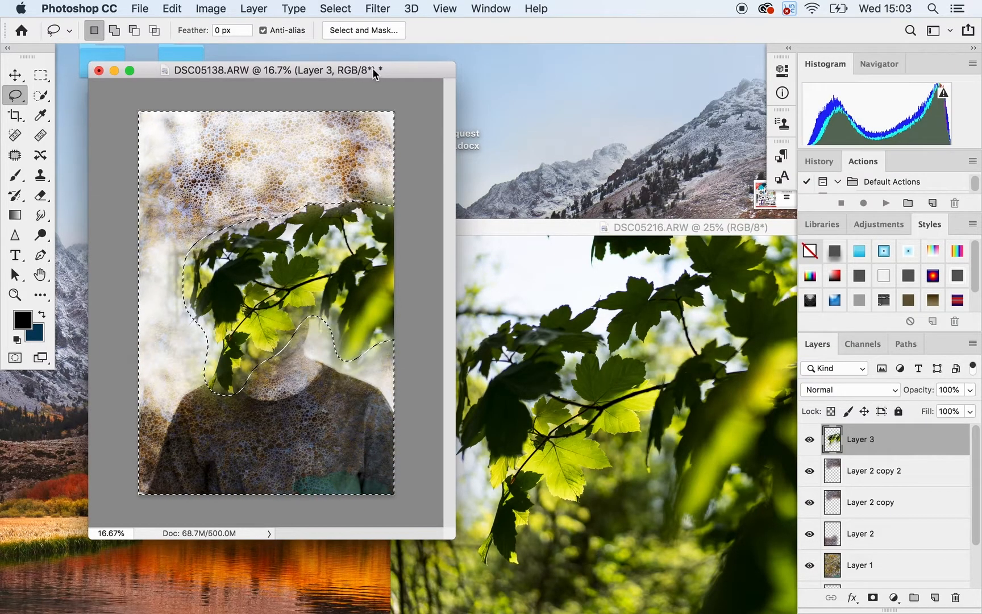
pyautogui.press('super+d')
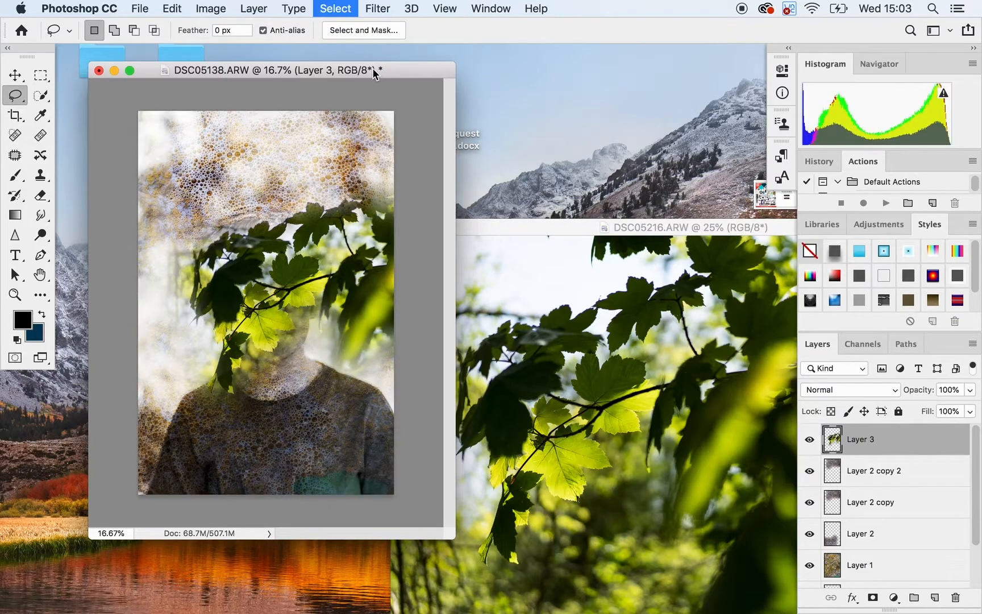
# Blend the leaf layer in Overlay mode at 46% opacity and reposition it over the boy's face
pyautogui.click(895, 392)
pyautogui.click(862, 555)
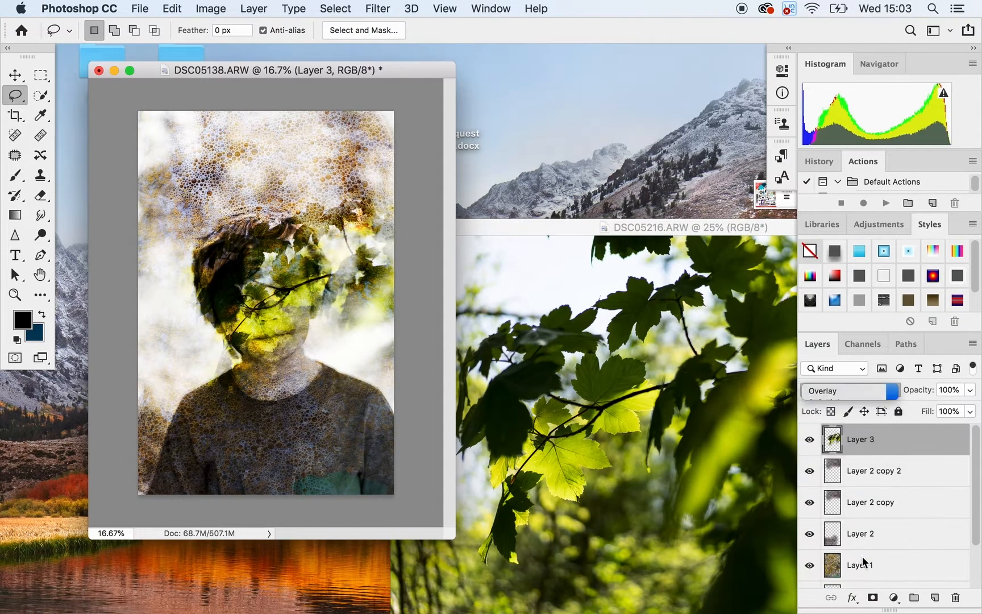
pyautogui.press('v')
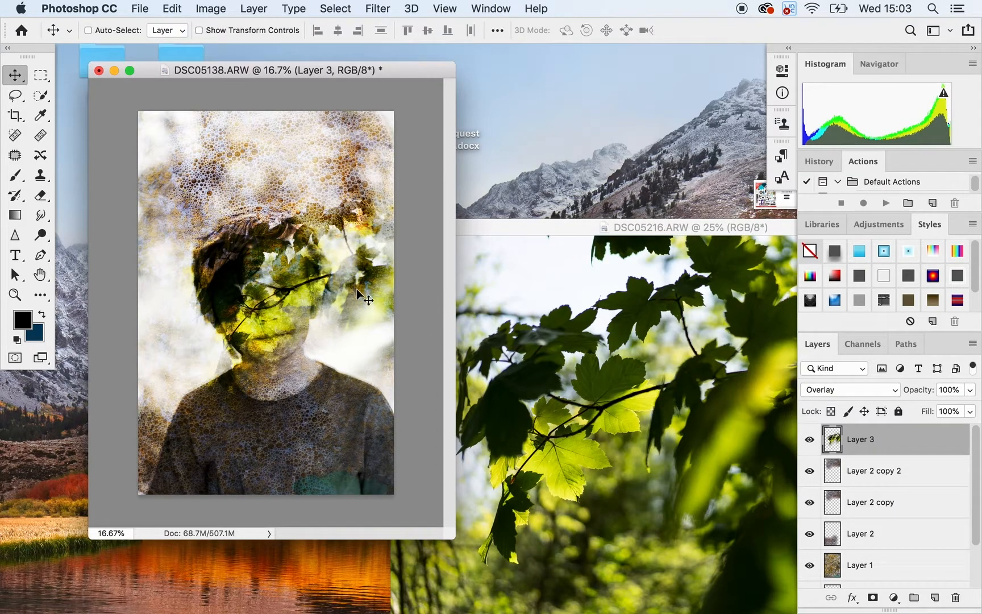
pyautogui.moveTo(356, 290); pyautogui.dragTo(354, 307)
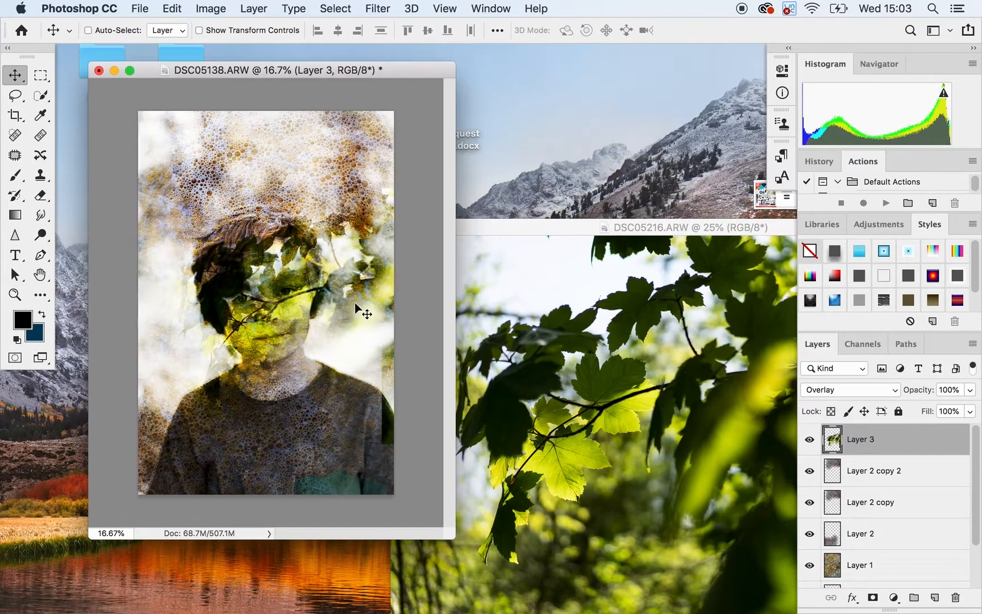
pyautogui.click(970, 394)
pyautogui.moveTo(971, 409); pyautogui.dragTo(940, 414)
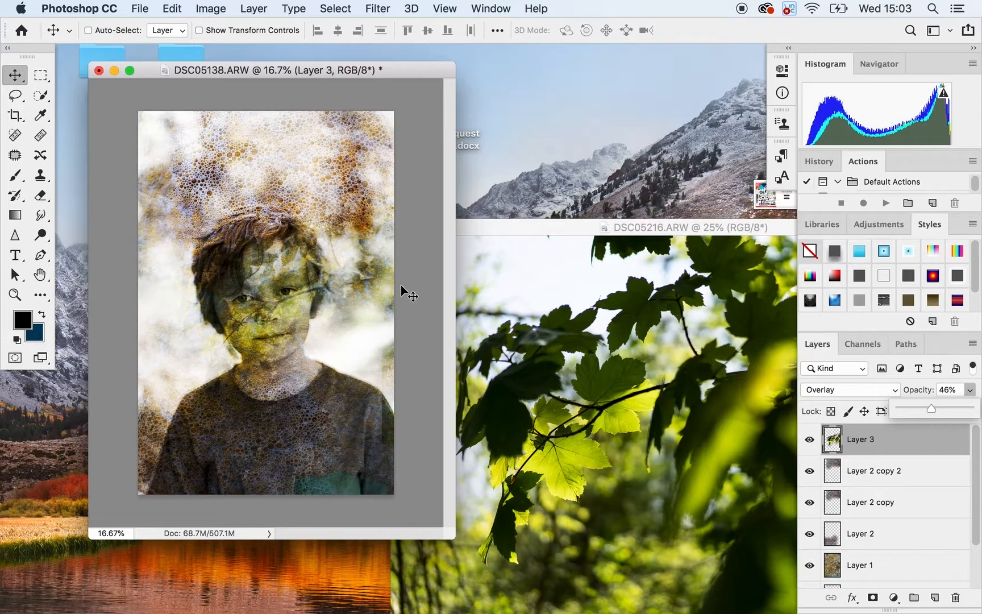
# Lasso the leaf layer's leftover areas along the portrait's right edge, delete them, and deselect
pyautogui.press('l')
pyautogui.moveTo(414, 256)
pyautogui.mouseDown()
pyautogui.moveTo(406, 190)
pyautogui.moveTo(372, 249)
pyautogui.moveTo(377, 283)
pyautogui.mouseUp()
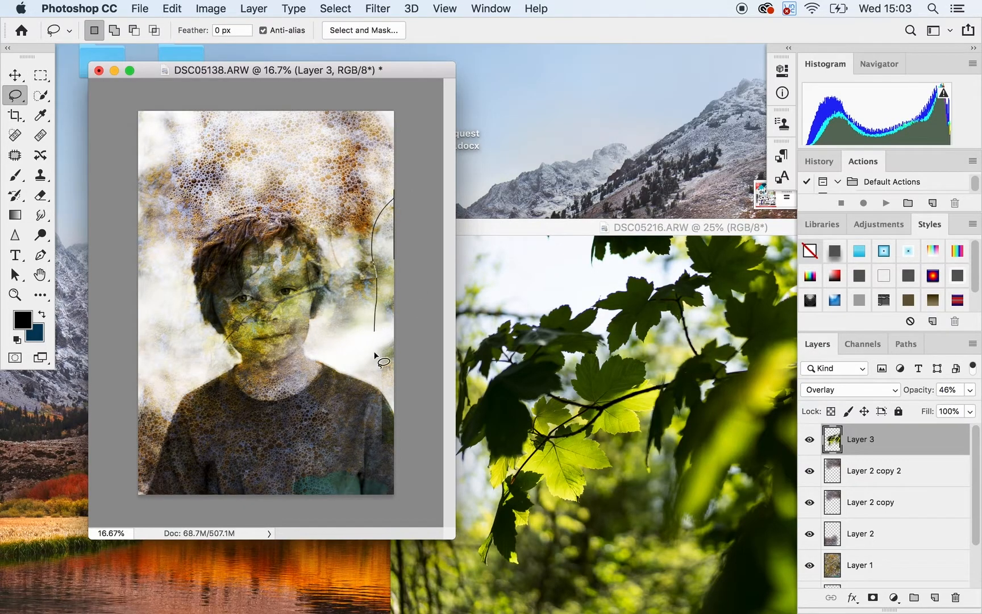
pyautogui.moveTo(376, 355)
pyautogui.mouseDown()
pyautogui.moveTo(378, 427)
pyautogui.moveTo(446, 431)
pyautogui.moveTo(453, 202)
pyautogui.moveTo(436, 227)
pyautogui.moveTo(418, 219)
pyautogui.mouseUp()
pyautogui.press('Delete')
pyautogui.click(600, 234)
pyautogui.moveTo(411, 348)
pyautogui.mouseDown()
pyautogui.moveTo(393, 324)
pyautogui.moveTo(372, 367)
pyautogui.moveTo(367, 422)
pyautogui.moveTo(392, 457)
pyautogui.moveTo(424, 399)
pyautogui.mouseUp()
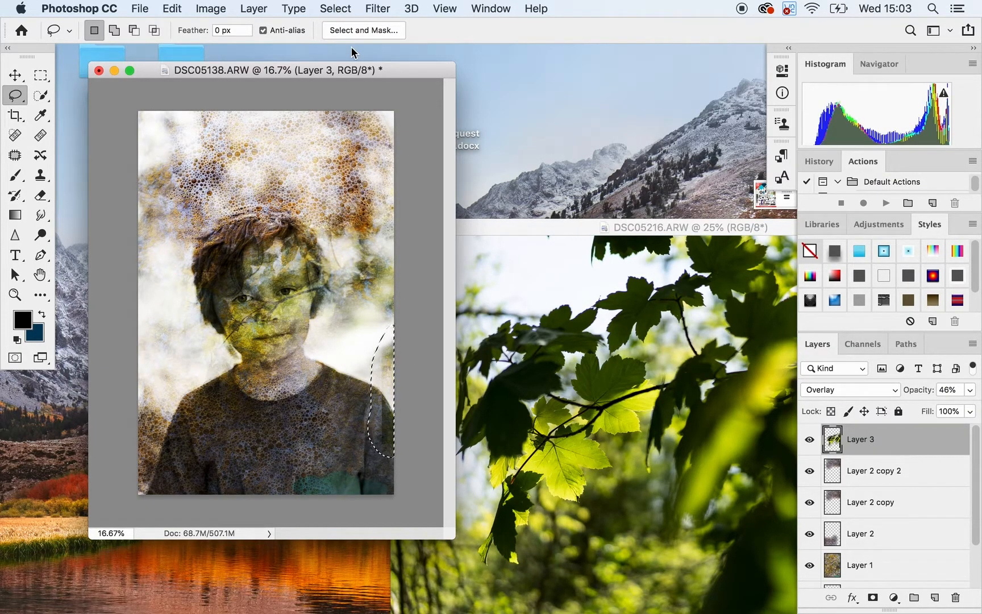
pyautogui.press('super+d')
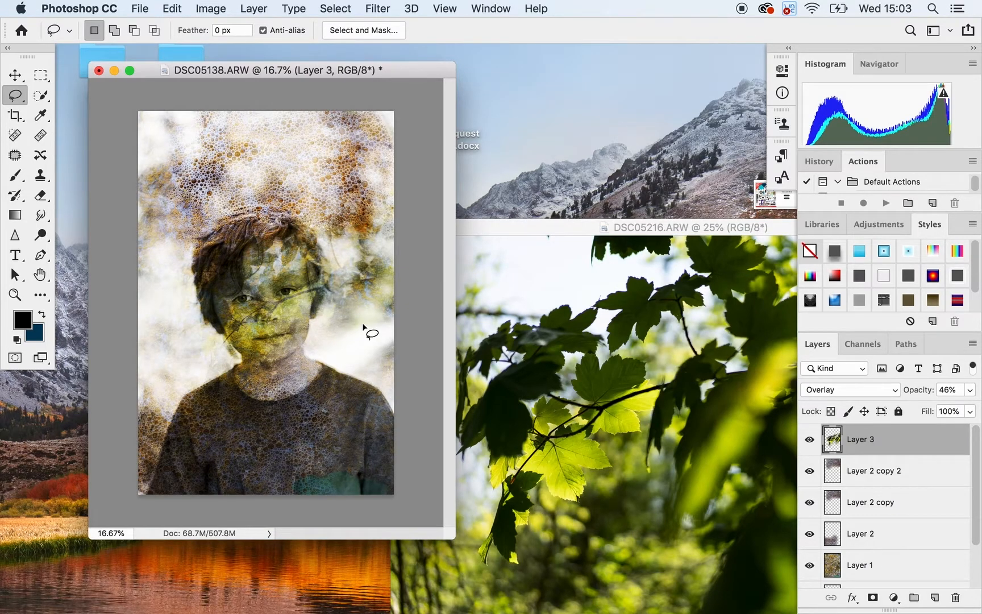
# Close the DSC05216 leaf photo without saving and bring the DSC05300 glass photo into view beside the portrait
pyautogui.click(565, 228)
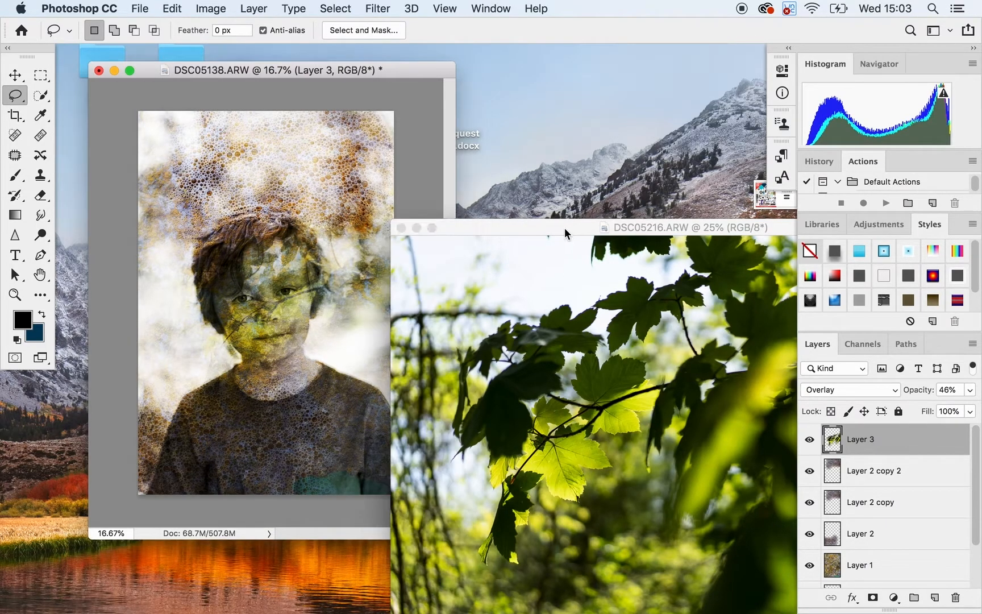
pyautogui.click(400, 228)
pyautogui.click(450, 235)
pyautogui.moveTo(739, 469); pyautogui.dragTo(514, 169)
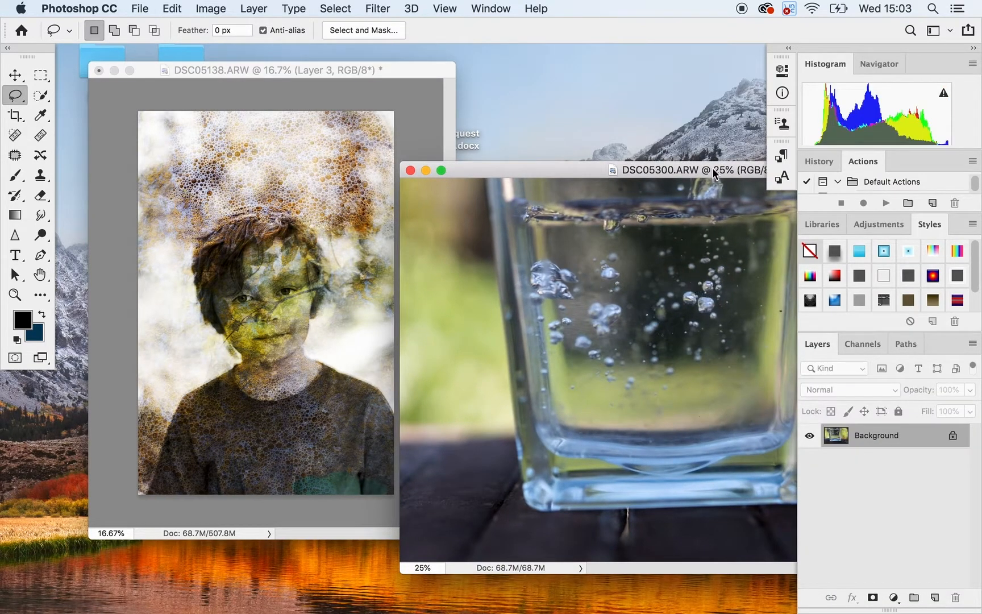
pyautogui.moveTo(711, 173); pyautogui.dragTo(667, 187)
# Draw a Lasso selection around the bubble cluster in the right part of the glass and feather it by 150 pixels
pyautogui.moveTo(689, 317)
pyautogui.mouseDown()
pyautogui.moveTo(705, 297)
pyautogui.moveTo(660, 261)
pyautogui.moveTo(625, 307)
pyautogui.moveTo(635, 349)
pyautogui.moveTo(680, 348)
pyautogui.moveTo(691, 332)
pyautogui.mouseUp()
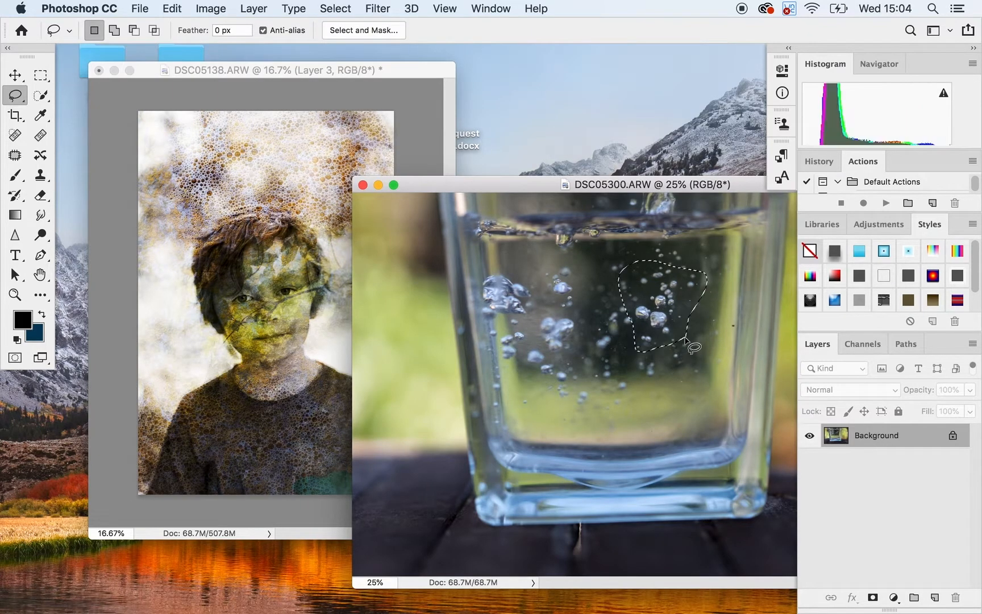
pyautogui.click(343, 10)
pyautogui.moveTo(404, 227)
pyautogui.click(526, 286)
pyautogui.write('150')
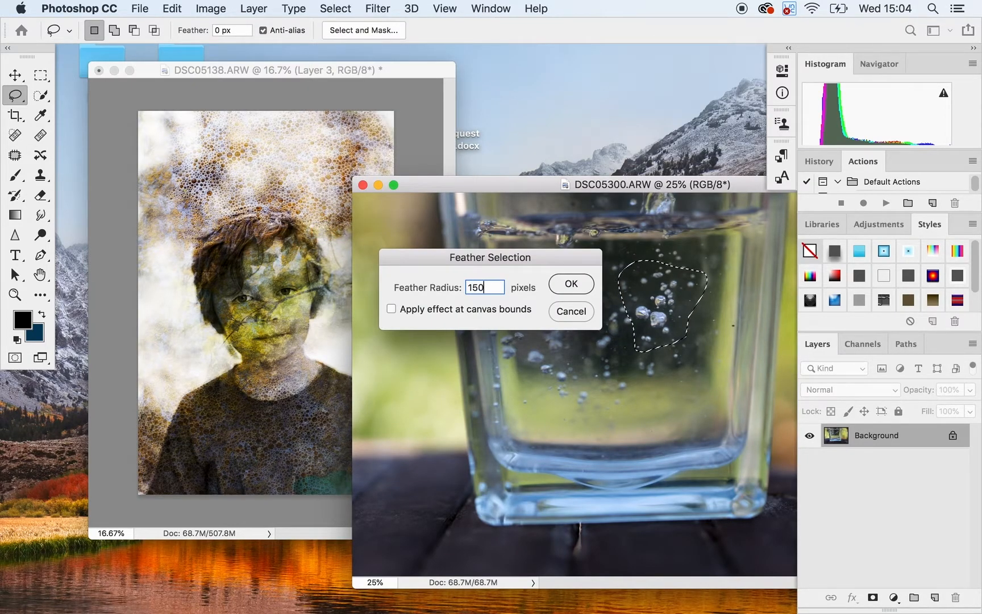
pyautogui.press('Return')
# Copy the selected bubbles to their own layer and bring it into the upper-left corner of the portrait
pyautogui.rightClick(658, 307)
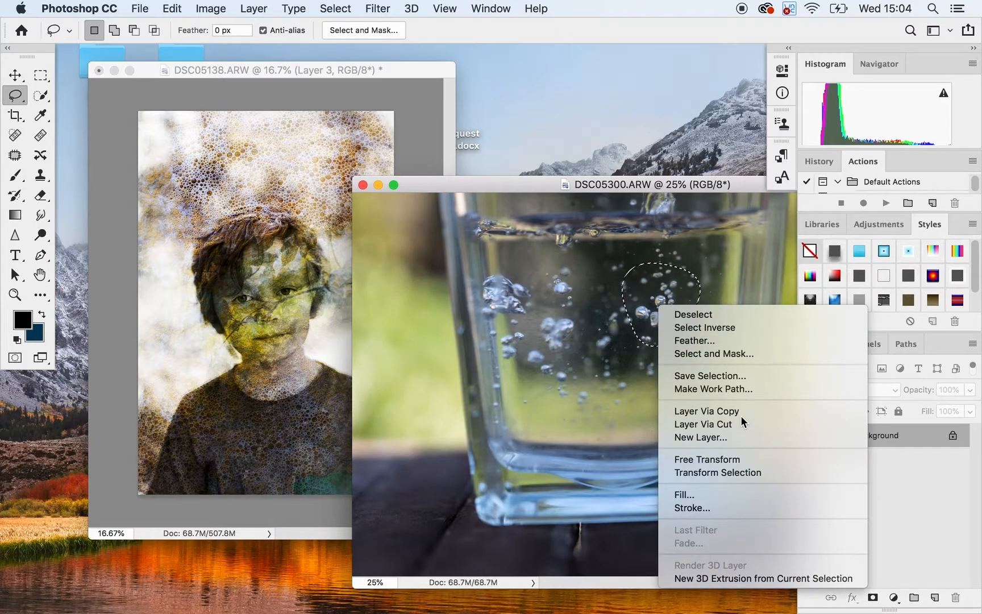
pyautogui.click(740, 413)
pyautogui.press('v')
pyautogui.moveTo(640, 314); pyautogui.dragTo(165, 150)
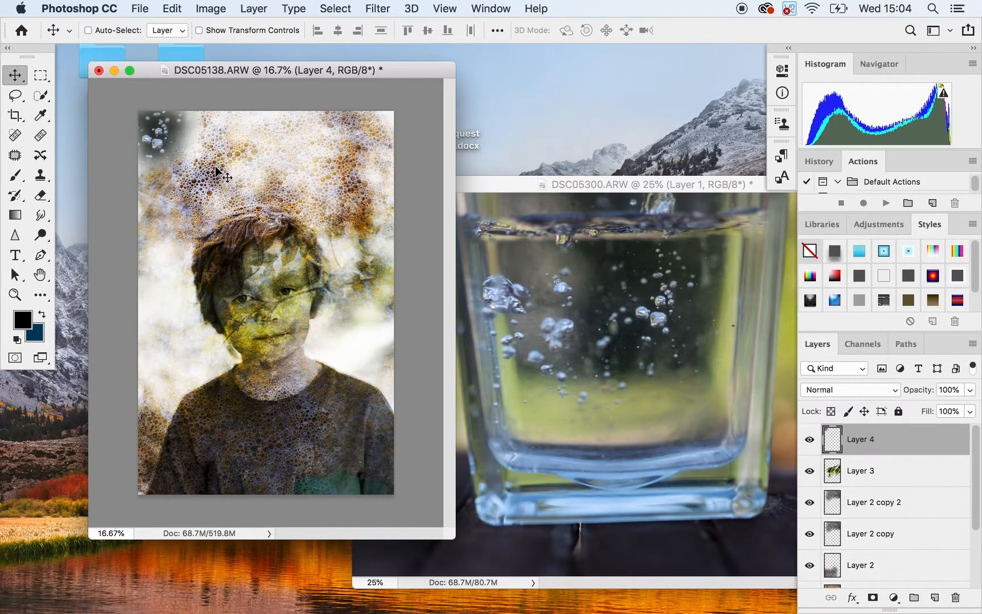
pyautogui.hotkey('shift', 'Right')
pyautogui.hotkey('shift', 'Right')
pyautogui.hotkey('shift', 'Down')
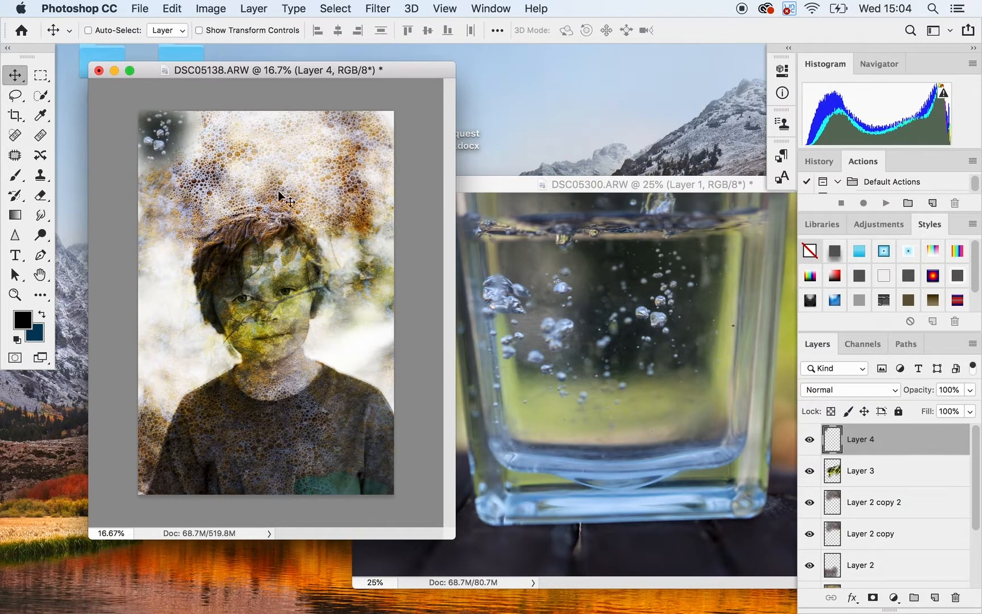
# Set the bubble layer in the portrait's upper-left corner to Overlay and duplicate it twice
pyautogui.click(893, 392)
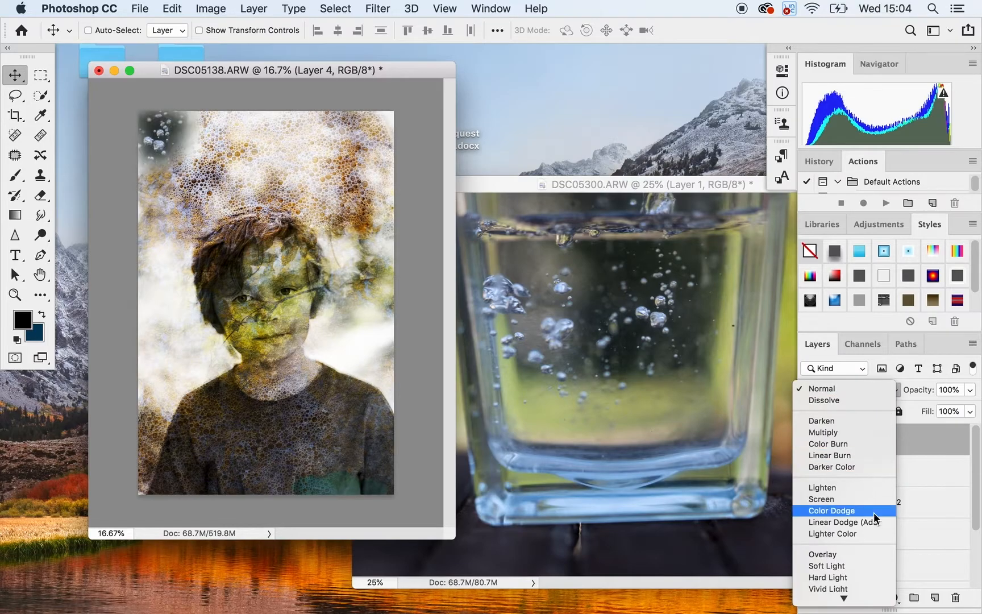
pyautogui.click(870, 555)
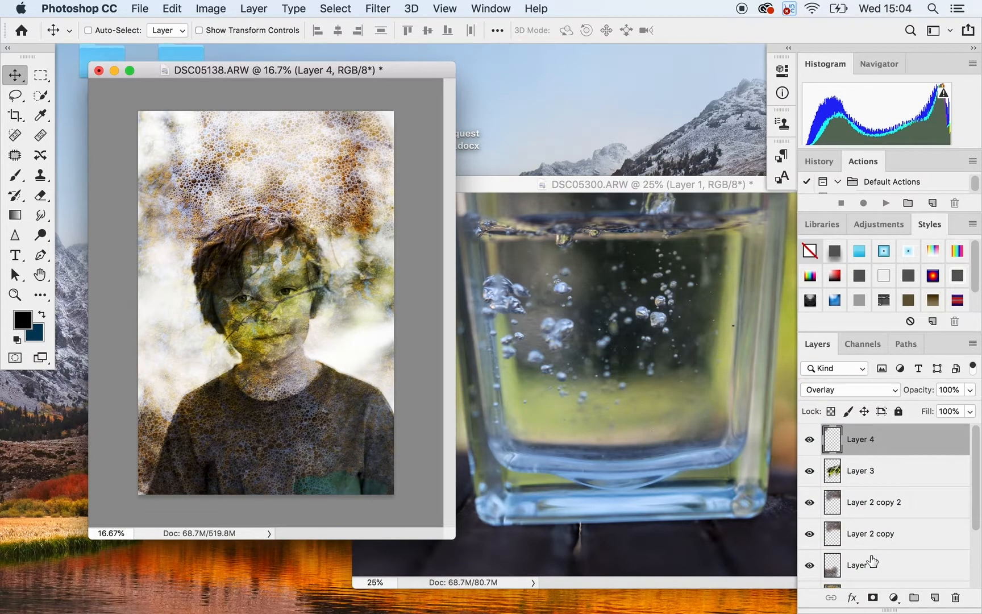
pyautogui.moveTo(910, 444); pyautogui.dragTo(935, 596)
pyautogui.moveTo(908, 445); pyautogui.dragTo(937, 596)
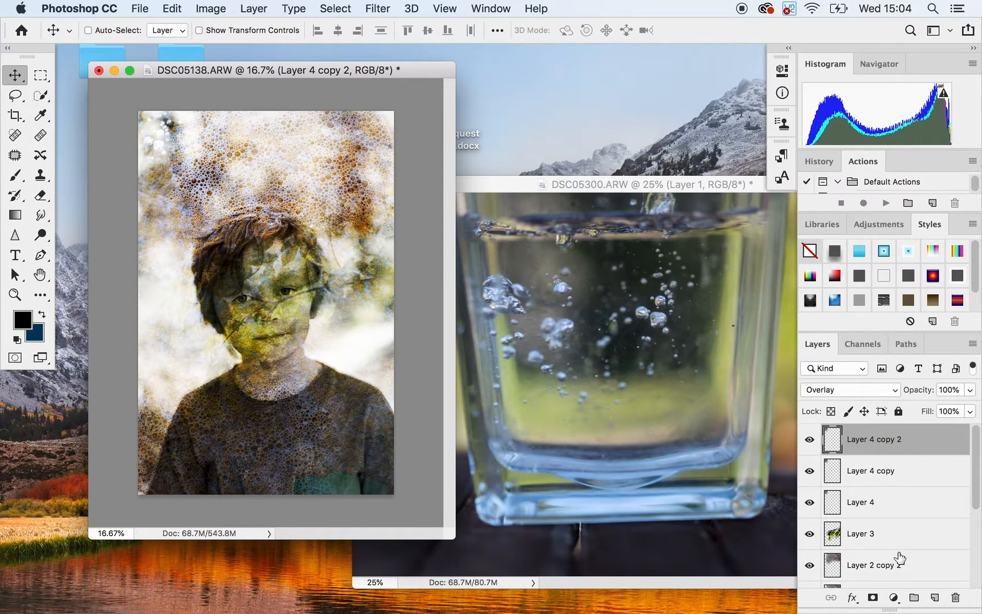
# Delete the copied bubble layer from the DSC05300 glass photo and lasso the bubble cluster in the left part of the glass
pyautogui.click(589, 357)
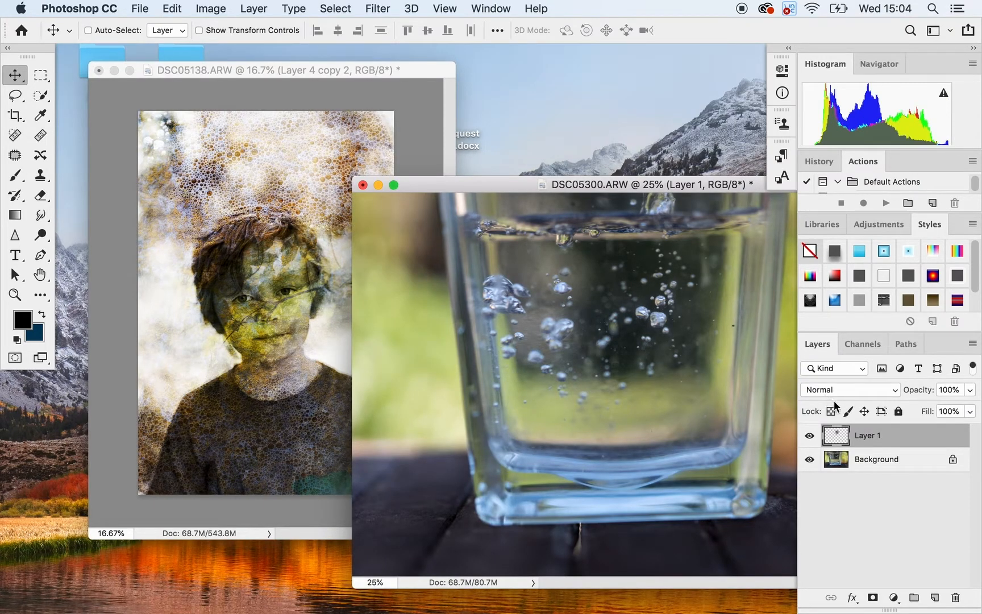
pyautogui.moveTo(894, 436); pyautogui.dragTo(956, 598)
pyautogui.click(15, 96)
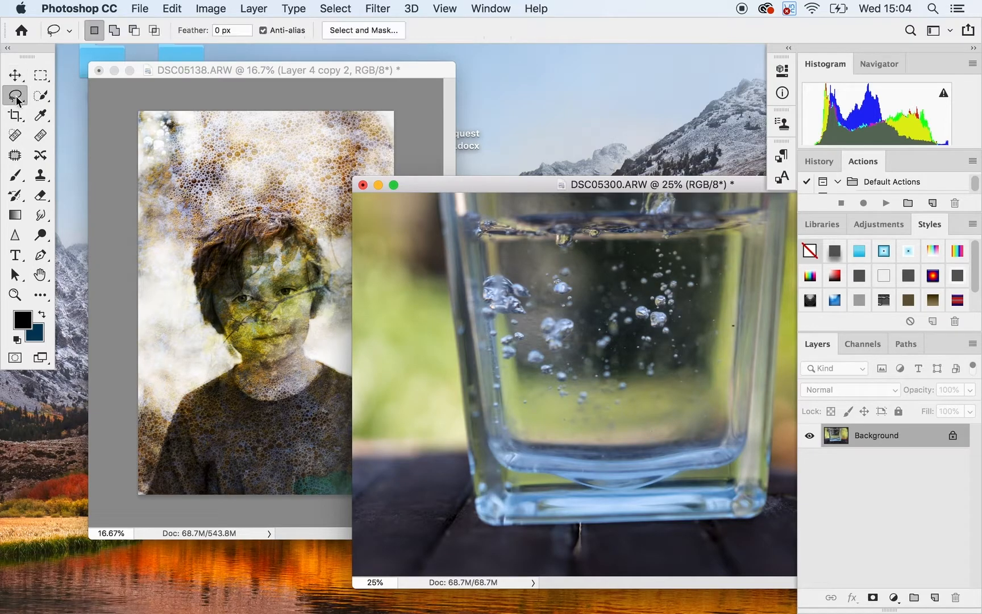
pyautogui.moveTo(580, 327)
pyautogui.mouseDown()
pyautogui.moveTo(553, 263)
pyautogui.moveTo(484, 267)
pyautogui.moveTo(472, 294)
pyautogui.moveTo(520, 393)
pyautogui.mouseUp()
pyautogui.moveTo(592, 433)
pyautogui.mouseDown()
pyautogui.moveTo(605, 410)
pyautogui.moveTo(592, 340)
pyautogui.mouseUp()
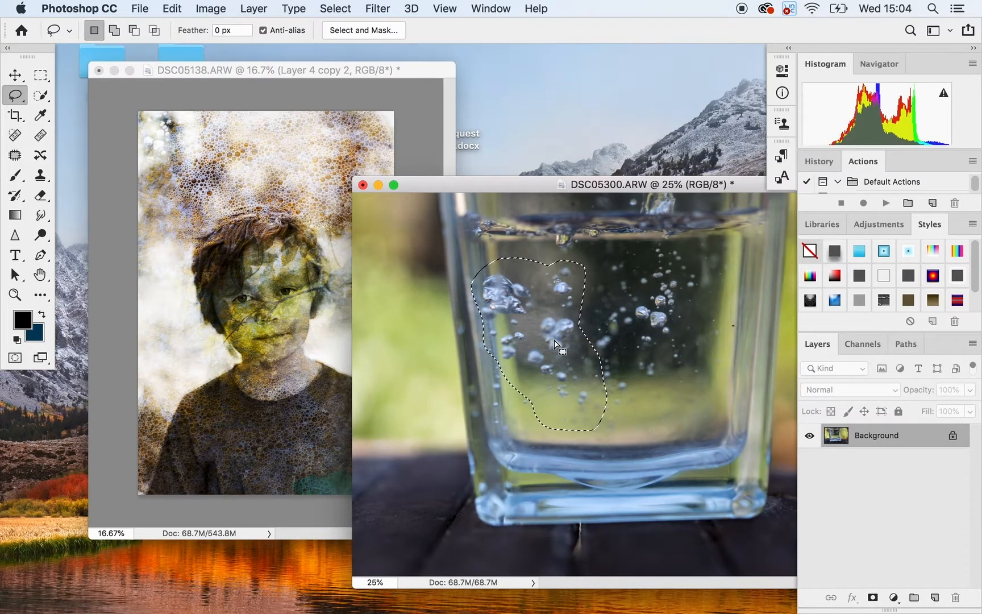
# Feather the selection around the left bubble cluster by 150 pixels
pyautogui.click(335, 8)
pyautogui.moveTo(477, 231)
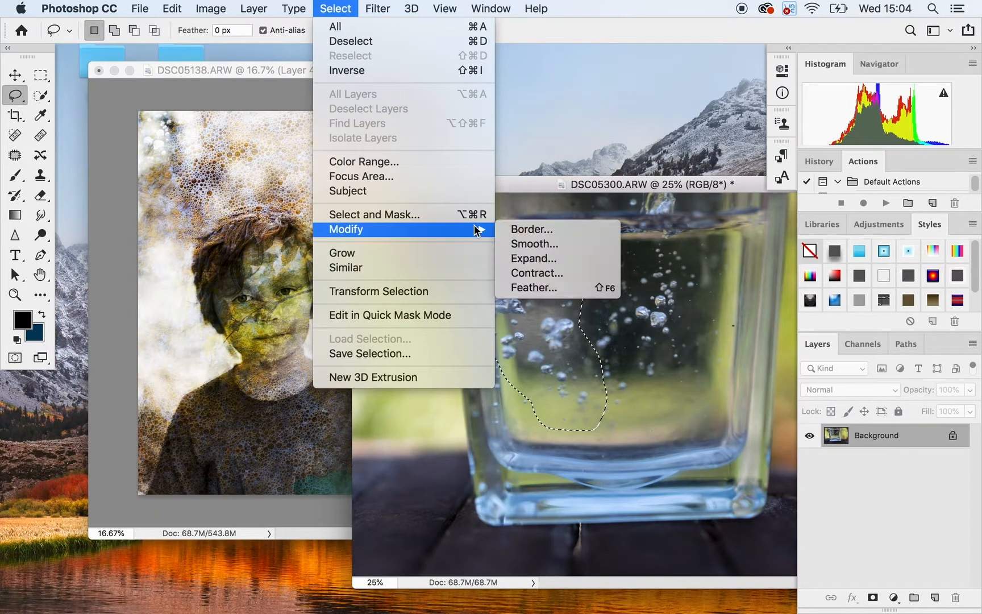
pyautogui.click(545, 286)
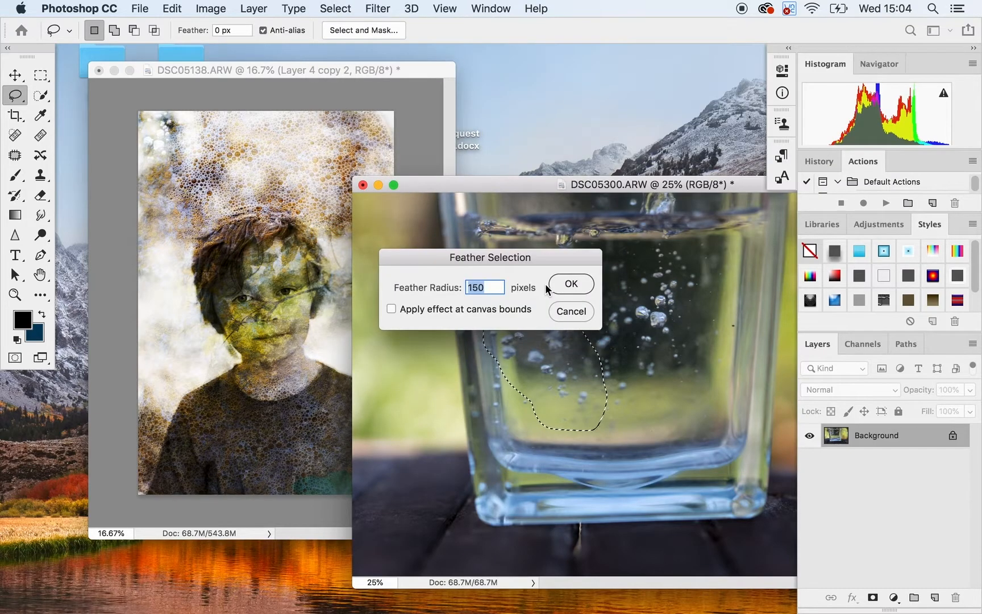
pyautogui.click(560, 284)
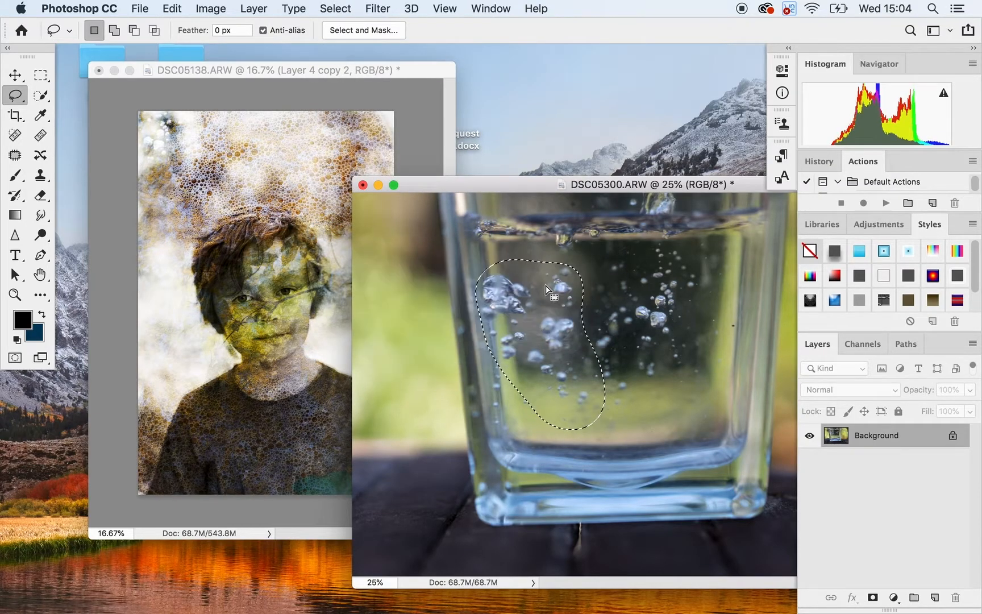
# Copy the feathered bubble cluster to its own layer and bring it into the portrait, left of the boy's neck
pyautogui.rightClick(538, 348)
pyautogui.click(601, 427)
pyautogui.press('v')
pyautogui.moveTo(553, 340); pyautogui.dragTo(195, 342)
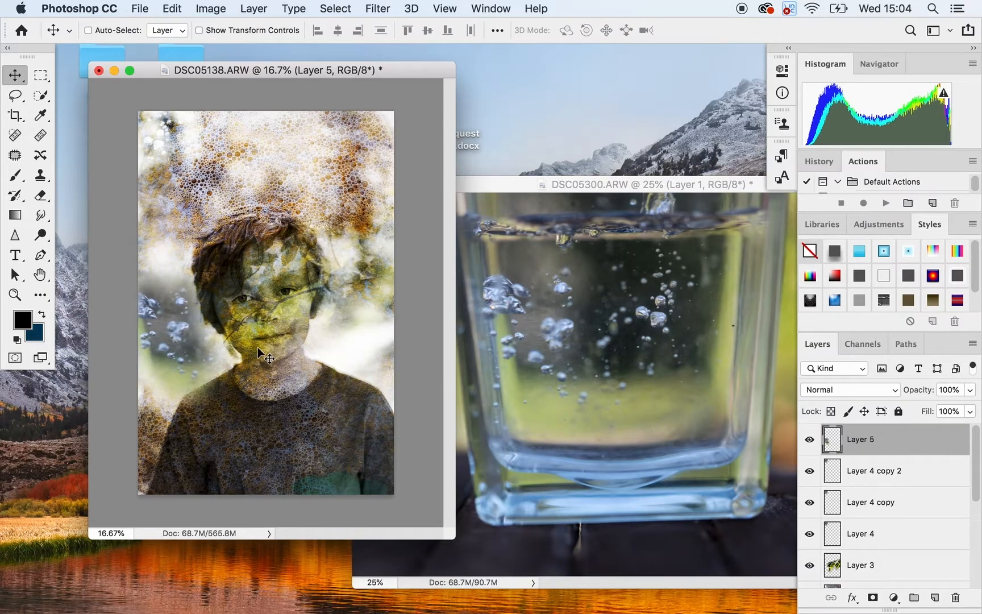
# Set the new bubble layer beside the boy's neck to Overlay and duplicate it three times
pyautogui.click(898, 390)
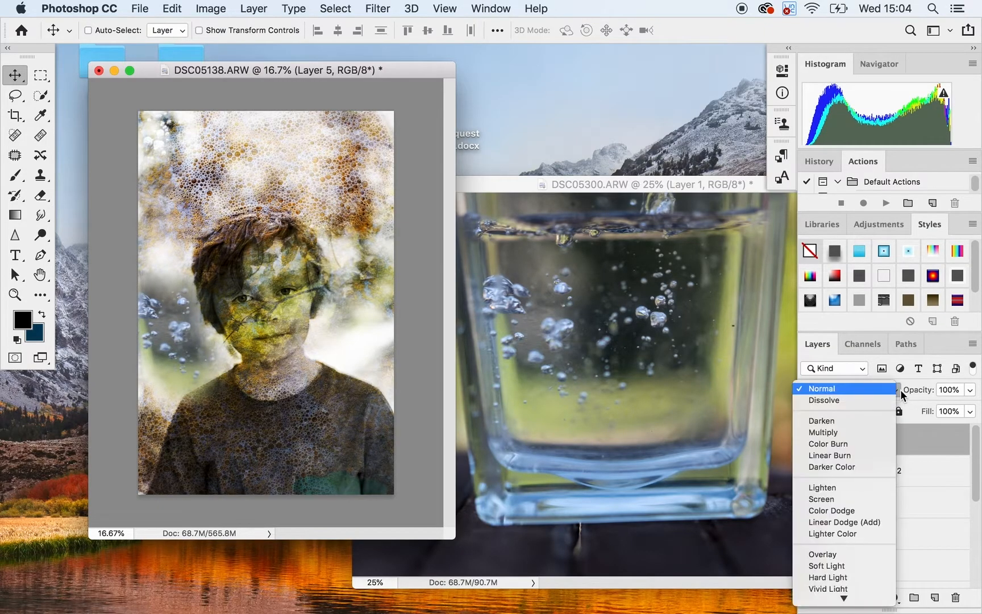
pyautogui.click(870, 554)
pyautogui.moveTo(891, 437); pyautogui.dragTo(935, 596)
pyautogui.moveTo(909, 447); pyautogui.dragTo(937, 597)
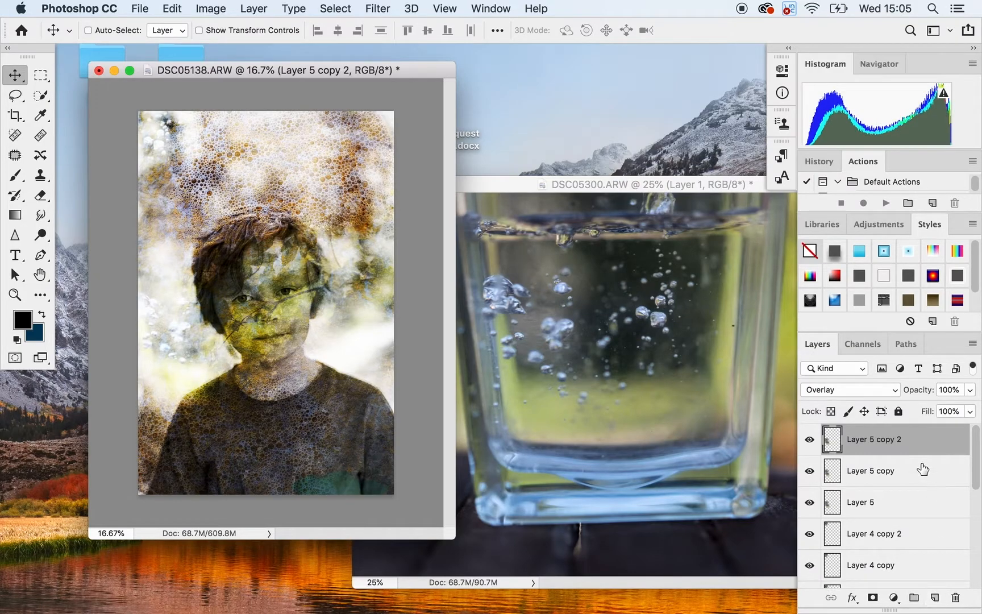
pyautogui.moveTo(911, 446); pyautogui.dragTo(934, 597)
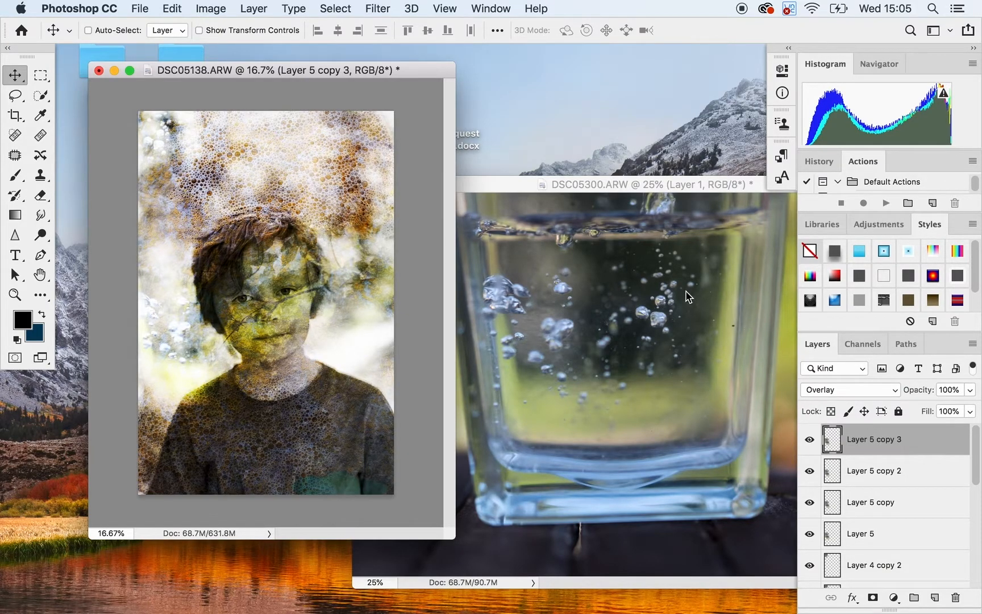
# Close the DSC05300 glass photo without saving it
pyautogui.moveTo(688, 179); pyautogui.dragTo(505, 443)
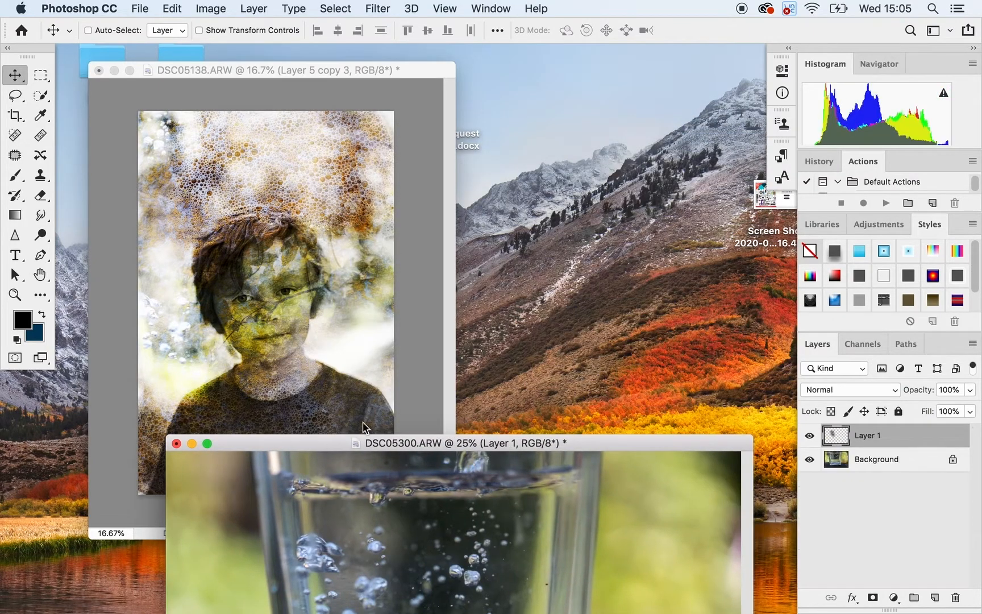
pyautogui.click(177, 443)
pyautogui.click(446, 233)
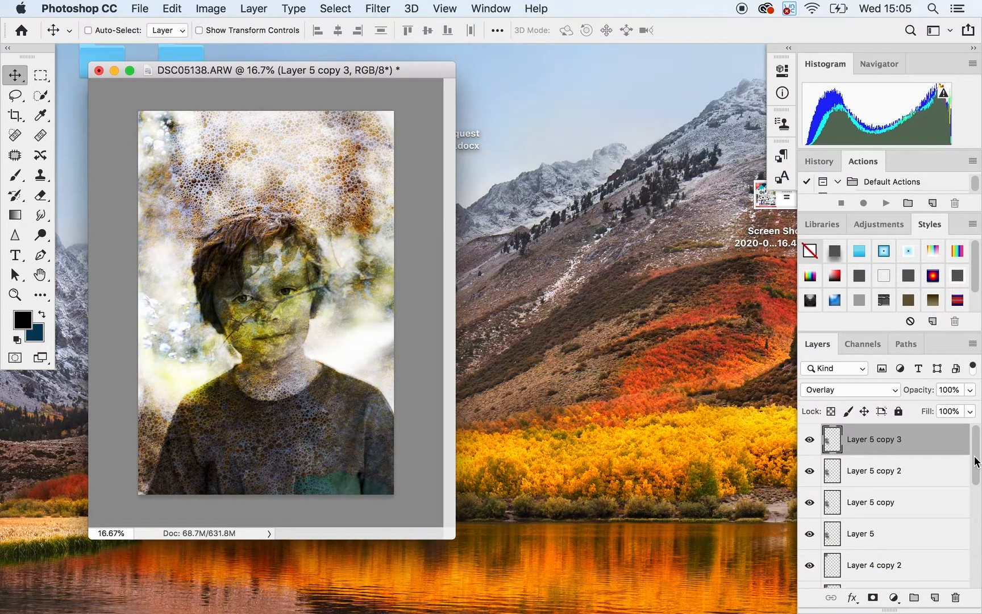
# Duplicate an upper-left bubble layer and move the duplicate to the portrait's right edge, above the boy's shoulder
pyautogui.moveTo(975, 461); pyautogui.dragTo(975, 478)
pyautogui.moveTo(904, 534); pyautogui.dragTo(935, 598)
pyautogui.moveTo(169, 136); pyautogui.dragTo(363, 344)
# Duplicate the bubble layer above the right shoulder three more times and shift the last duplicate slightly toward the boy's neck
pyautogui.moveTo(912, 533); pyautogui.dragTo(936, 597)
pyautogui.moveTo(914, 548); pyautogui.dragTo(938, 598)
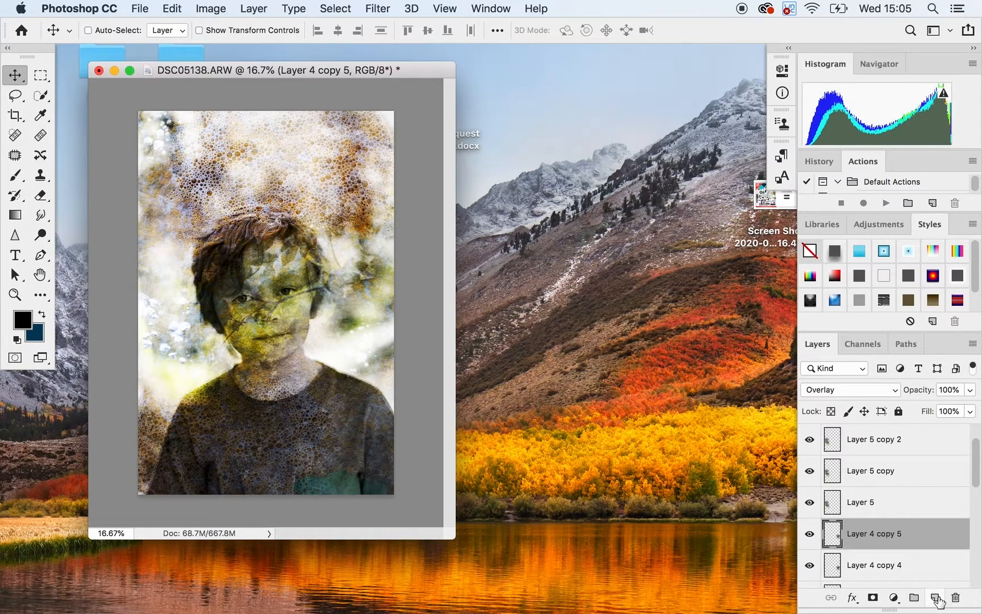
pyautogui.moveTo(894, 542); pyautogui.dragTo(938, 600)
pyautogui.moveTo(369, 345); pyautogui.dragTo(344, 339)
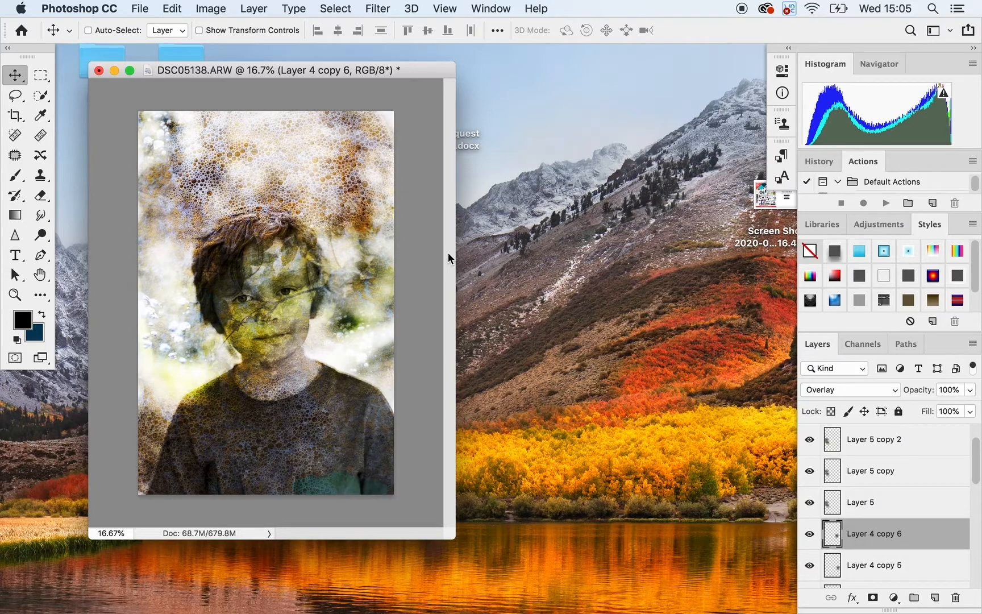
# Reduce the saturation of the leaf layer, Layer 3, to -44 with a Hue/Saturation adjustment
pyautogui.moveTo(978, 452); pyautogui.dragTo(981, 538)
pyautogui.click(923, 449)
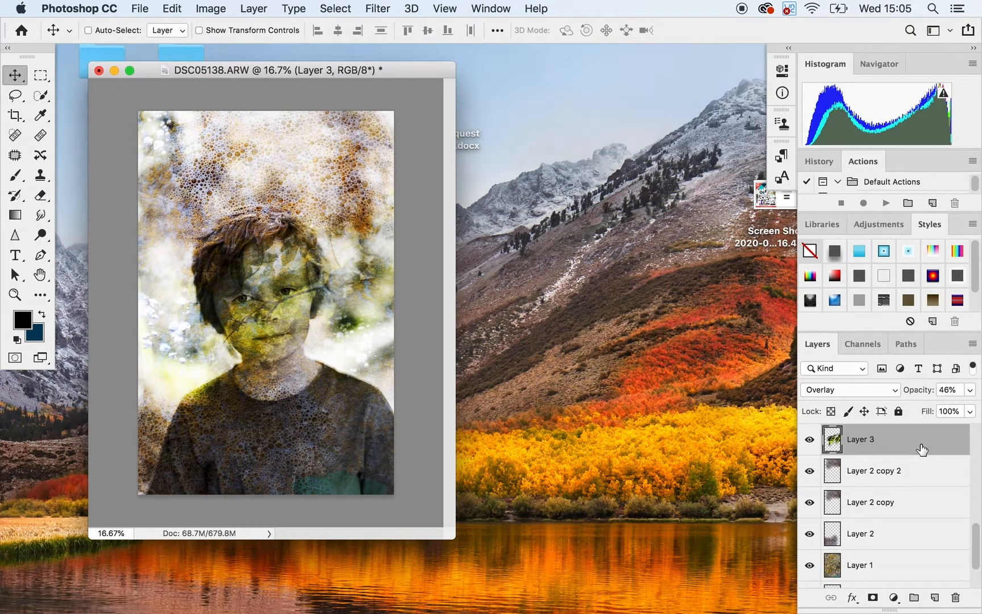
pyautogui.click(213, 15)
pyautogui.moveTo(265, 52)
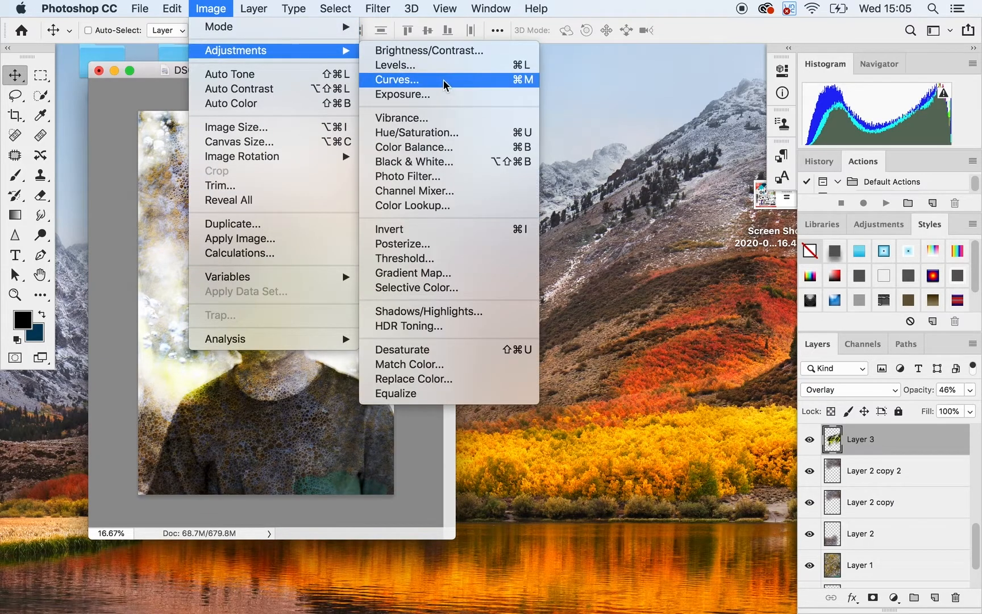
pyautogui.click(467, 133)
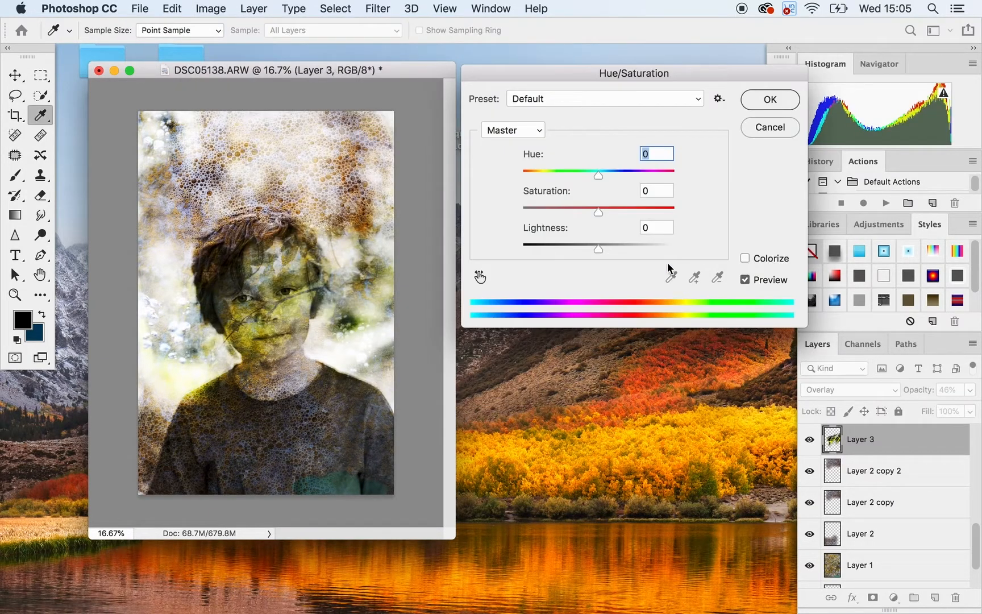
pyautogui.moveTo(598, 210); pyautogui.dragTo(565, 214)
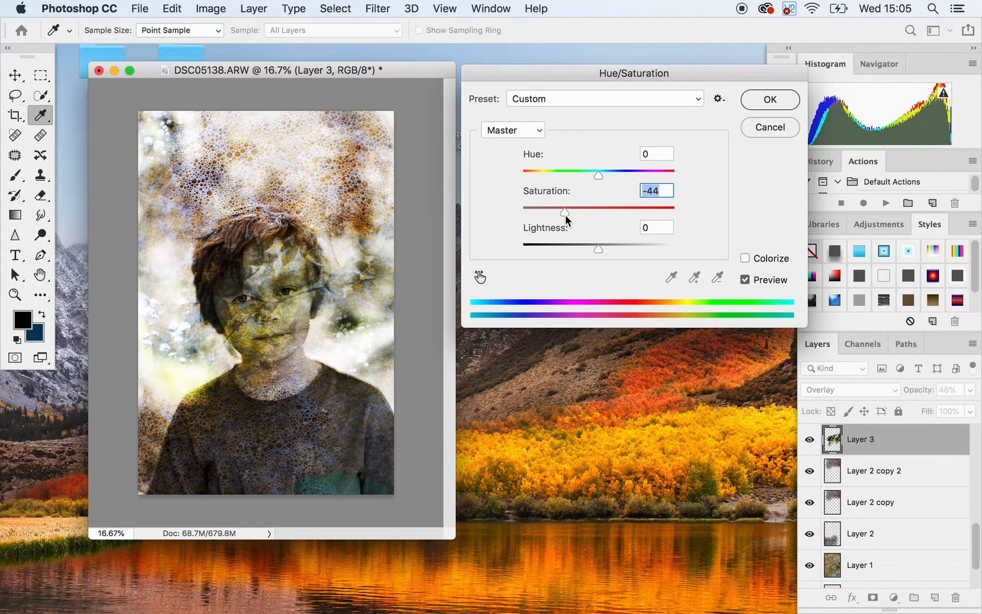
pyautogui.click(760, 100)
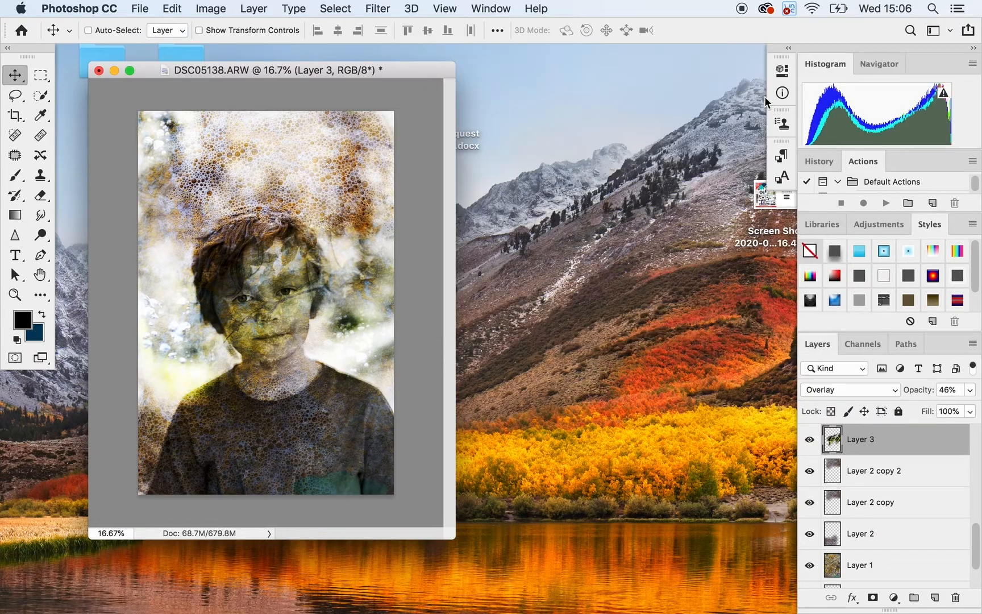
# Preview the portrait in full-screen mode and return to the standard window view
pyautogui.moveTo(408, 69); pyautogui.dragTo(513, 84)
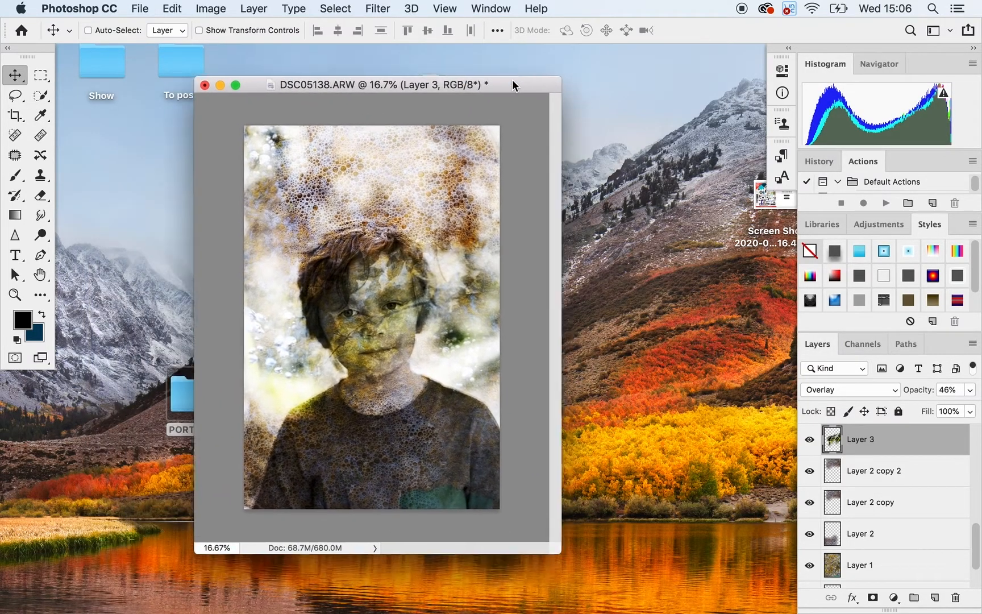
pyautogui.press('f')
pyautogui.press('f')
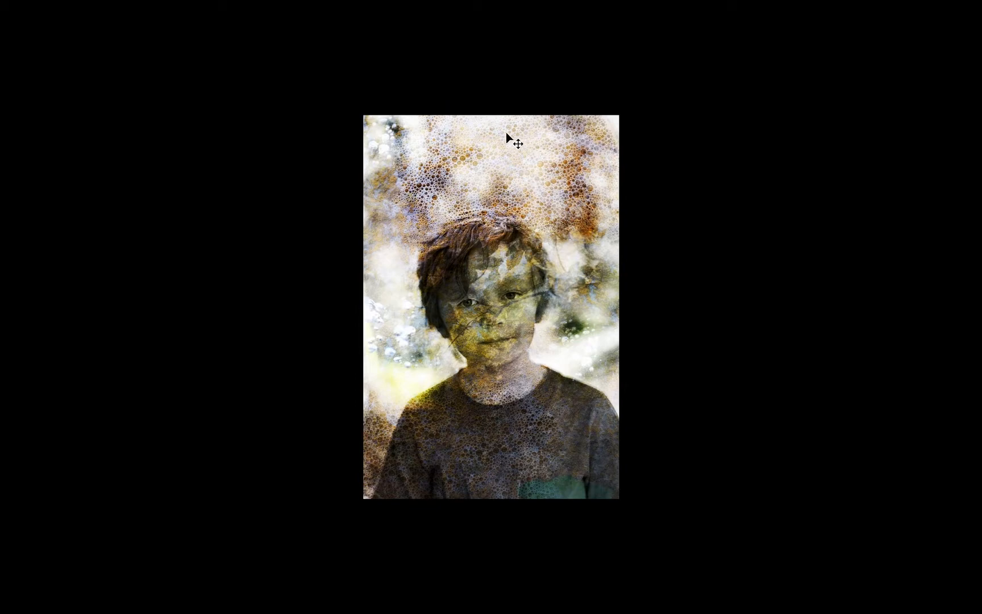
pyautogui.press('f')
pyautogui.press('f')
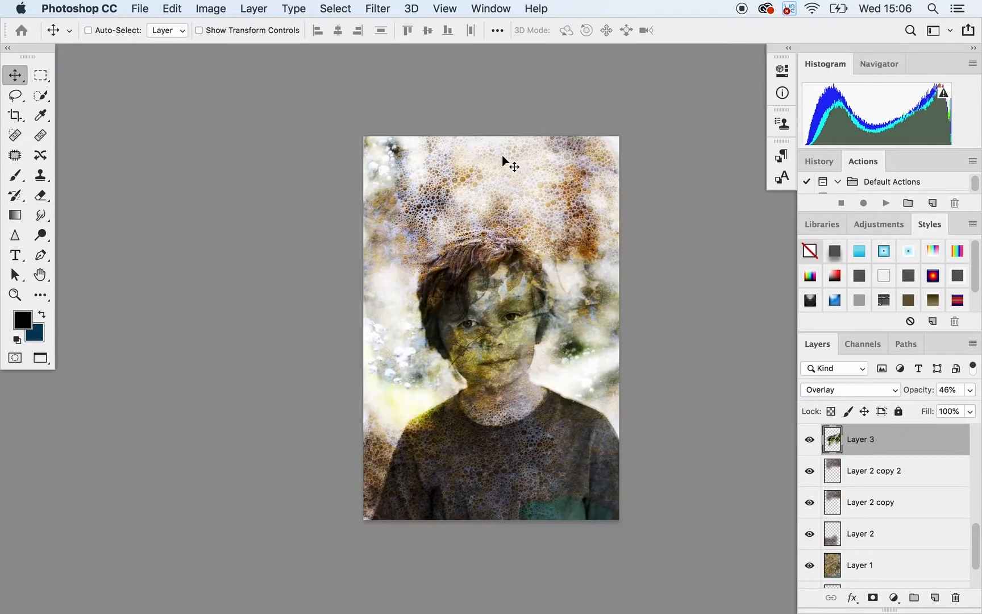
pyautogui.press('f')
pyautogui.press('f')
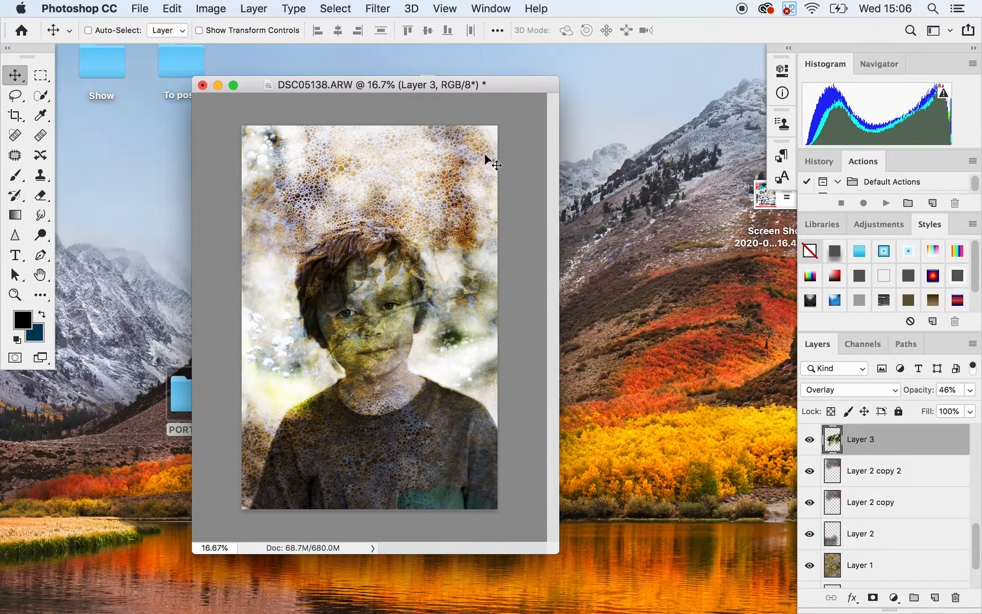
# Save the portrait with its layers as a Photoshop file named with the boy's first name, keeping Maximize Compatibility enabled
pyautogui.click(140, 8)
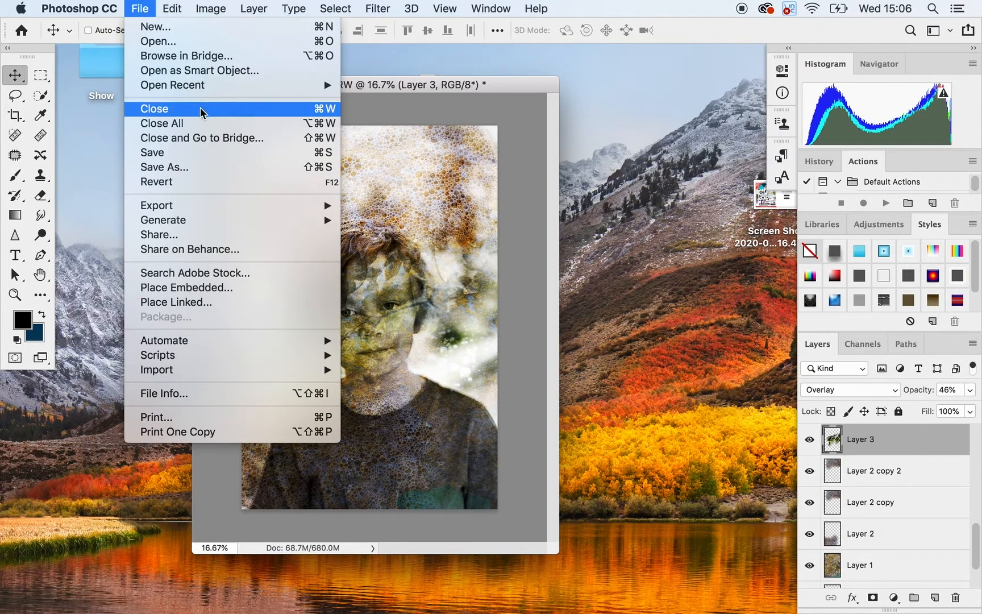
pyautogui.click(218, 163)
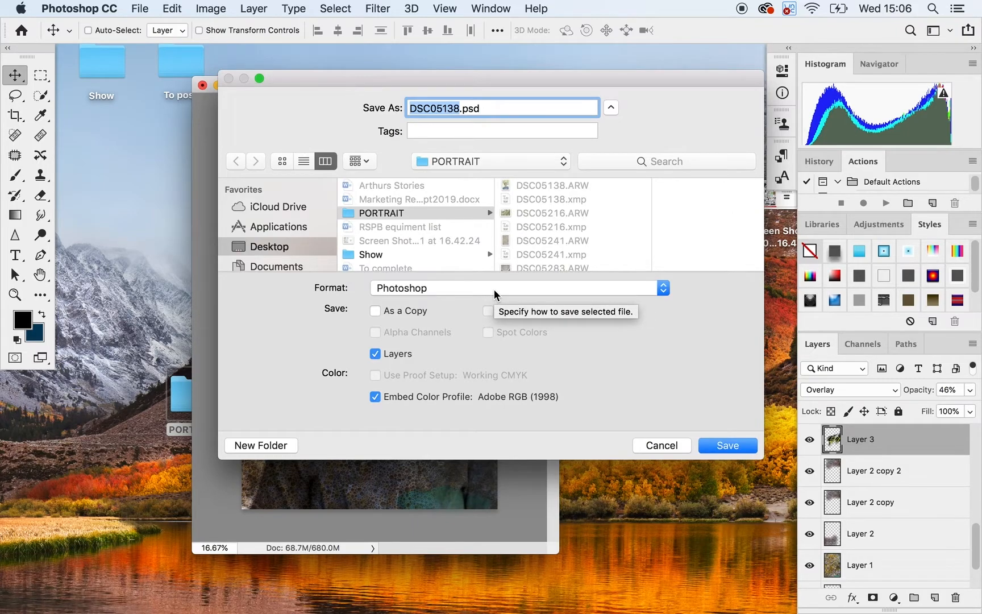
pyautogui.write('Arthur')
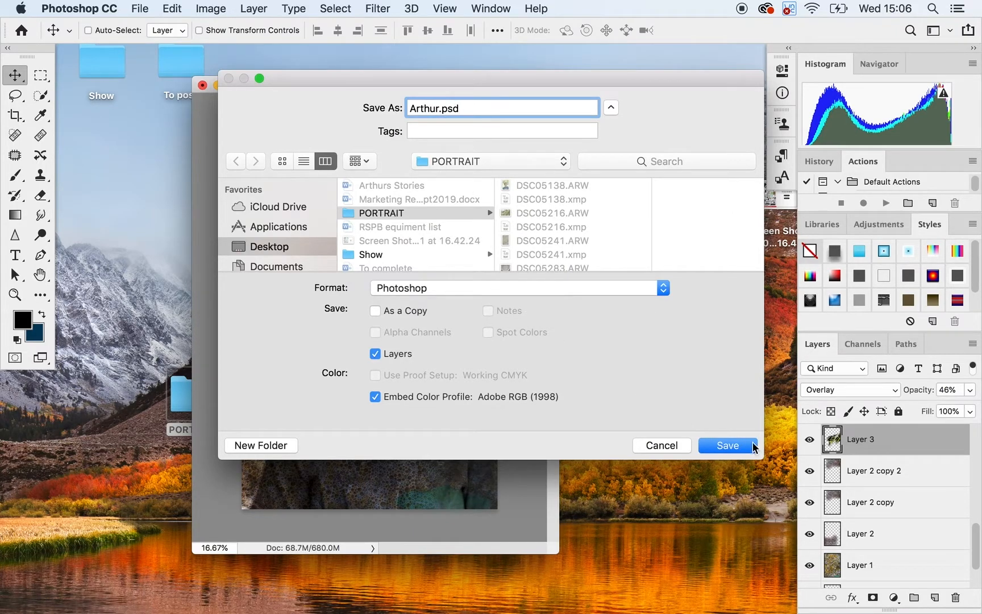
pyautogui.click(727, 447)
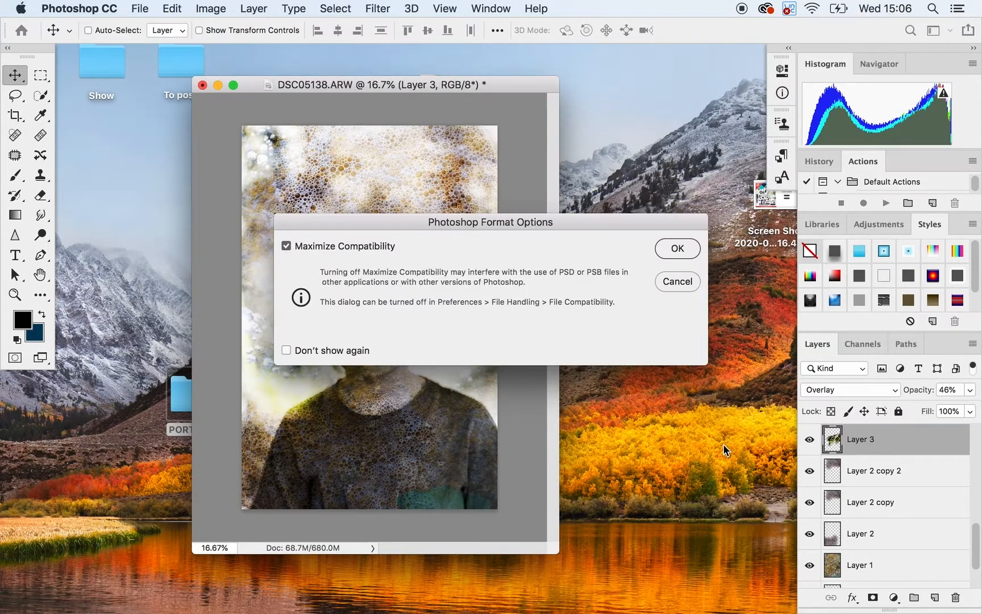
pyautogui.click(678, 248)
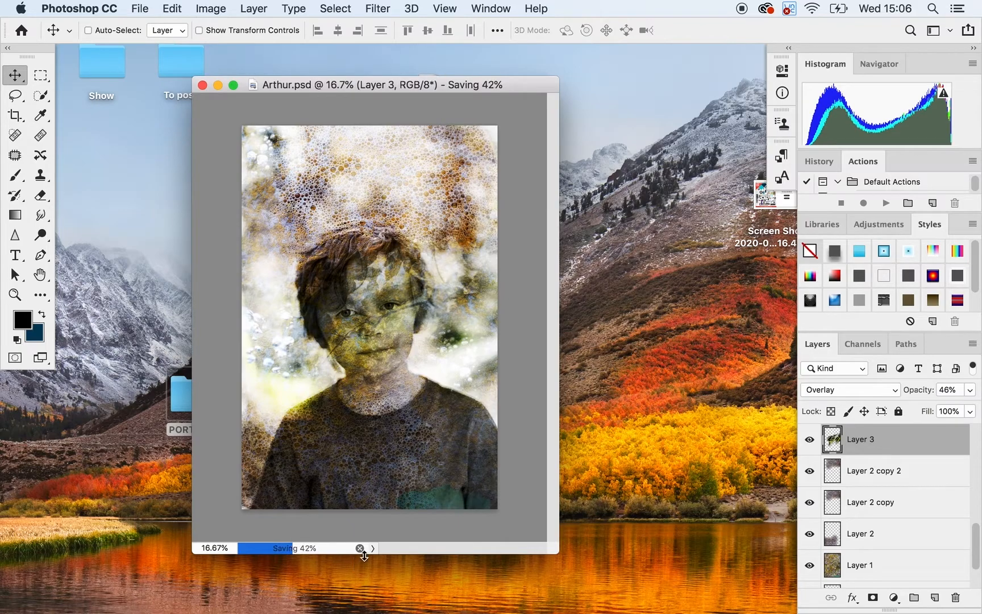
# Flatten the image and lasso the background areas above the boy's head and along the picture's left side
pyautogui.click(973, 344)
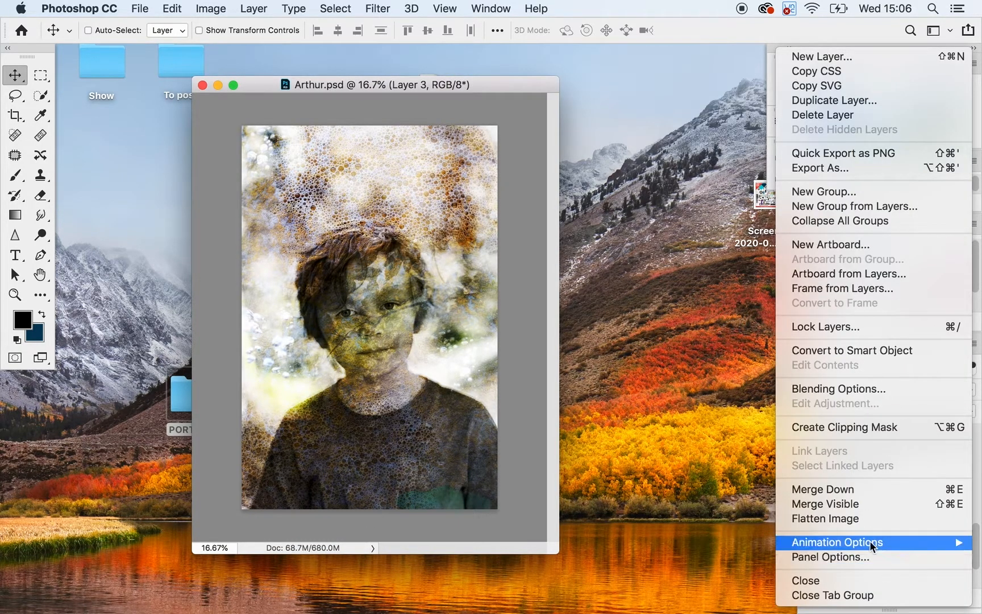
pyautogui.click(867, 517)
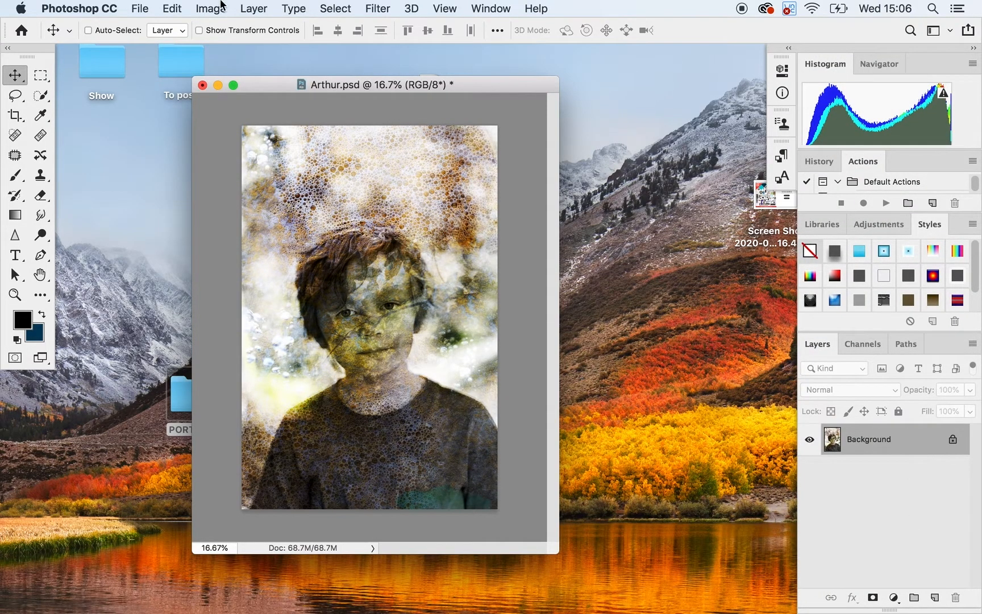
pyautogui.click(17, 95)
pyautogui.moveTo(526, 225)
pyautogui.mouseDown()
pyautogui.moveTo(502, 104)
pyautogui.moveTo(388, 120)
pyautogui.moveTo(322, 113)
pyautogui.moveTo(287, 130)
pyautogui.moveTo(321, 158)
pyautogui.moveTo(341, 193)
pyautogui.moveTo(291, 204)
pyautogui.moveTo(409, 238)
pyautogui.moveTo(435, 227)
pyautogui.moveTo(454, 178)
pyautogui.moveTo(474, 243)
pyautogui.moveTo(504, 245)
pyautogui.moveTo(515, 207)
pyautogui.mouseUp()
pyautogui.moveTo(318, 137)
pyautogui.mouseDown()
pyautogui.moveTo(297, 130)
pyautogui.moveTo(278, 151)
pyautogui.moveTo(285, 177)
pyautogui.moveTo(338, 166)
pyautogui.moveTo(266, 103)
pyautogui.moveTo(241, 191)
pyautogui.moveTo(327, 177)
pyautogui.moveTo(348, 194)
pyautogui.mouseUp()
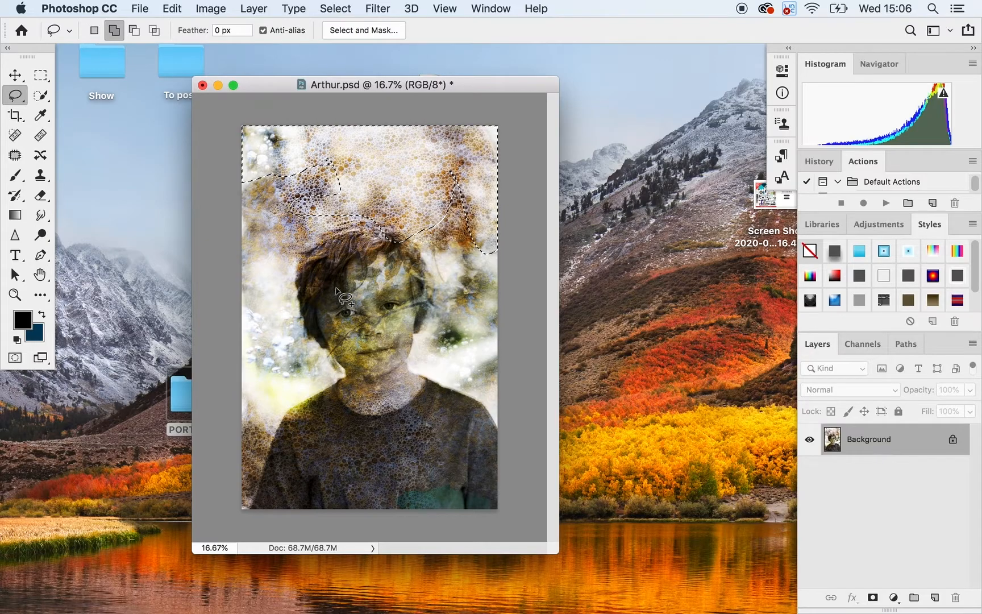
pyautogui.moveTo(243, 249)
pyautogui.mouseDown()
pyautogui.moveTo(285, 313)
pyautogui.moveTo(322, 401)
pyautogui.moveTo(204, 401)
pyautogui.moveTo(164, 301)
pyautogui.mouseUp()
pyautogui.moveTo(515, 340)
pyautogui.mouseDown()
pyautogui.moveTo(436, 323)
pyautogui.moveTo(424, 347)
pyautogui.moveTo(496, 335)
pyautogui.mouseUp()
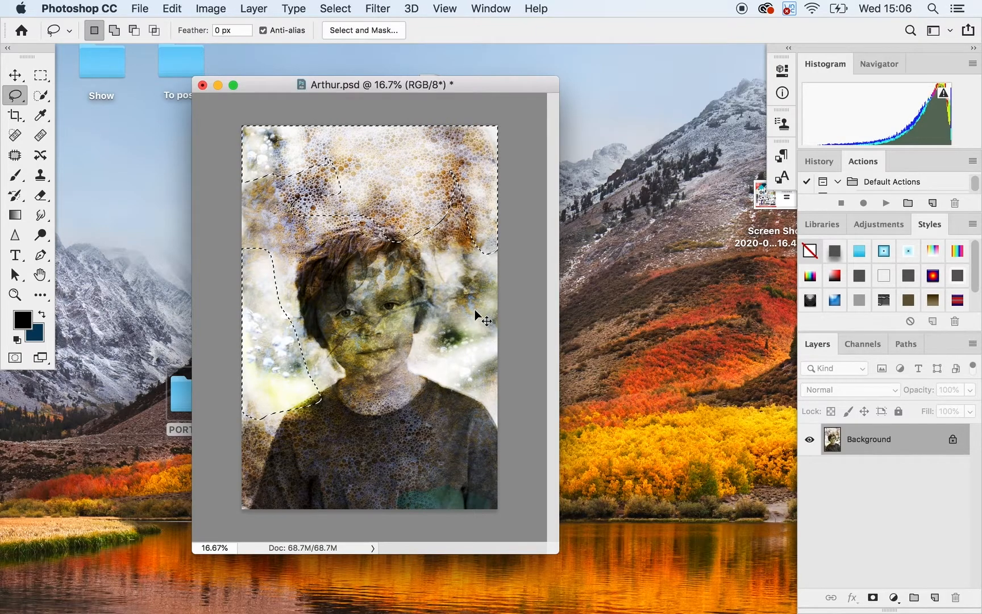
# Feather the lasso selection of the background to soften its edges
pyautogui.click(378, 8)
pyautogui.moveTo(336, 8)
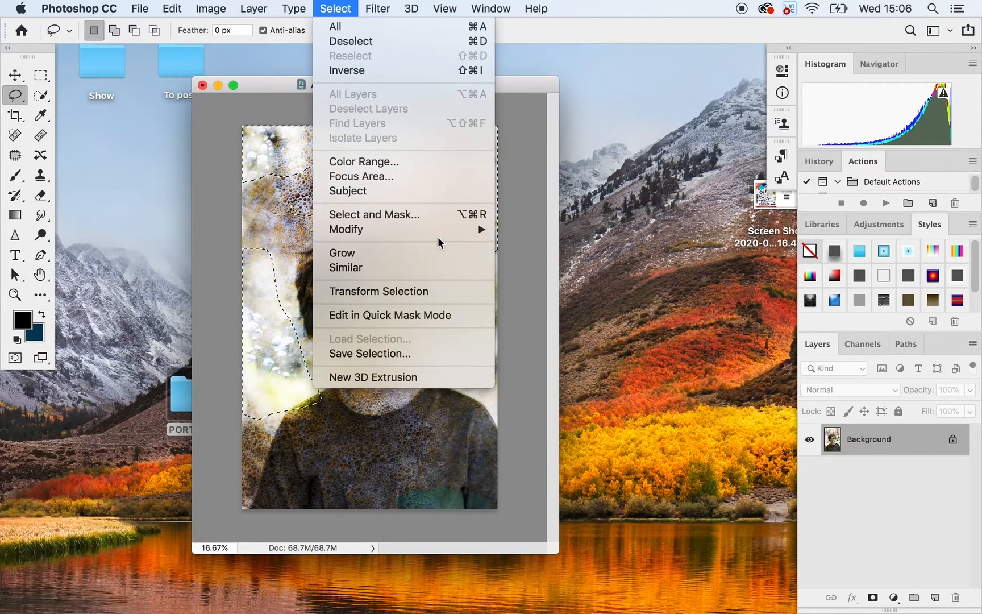
pyautogui.moveTo(473, 233)
pyautogui.click(556, 288)
pyautogui.click(567, 284)
# Darken the selected background using Levels with a black input of 43 and midtones of 0.65, and deselect it
pyautogui.click(211, 8)
pyautogui.moveTo(234, 55)
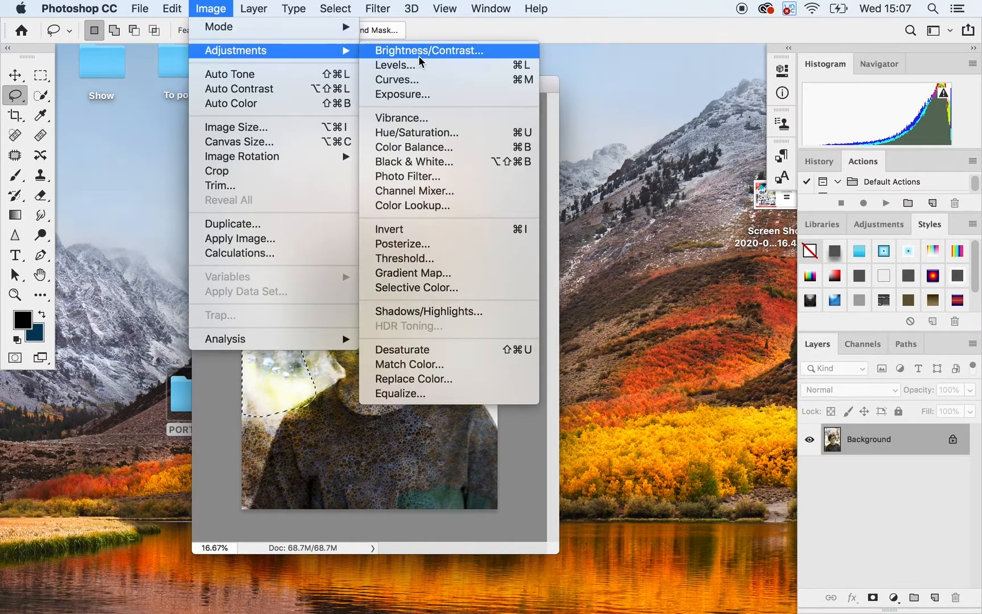
pyautogui.click(427, 68)
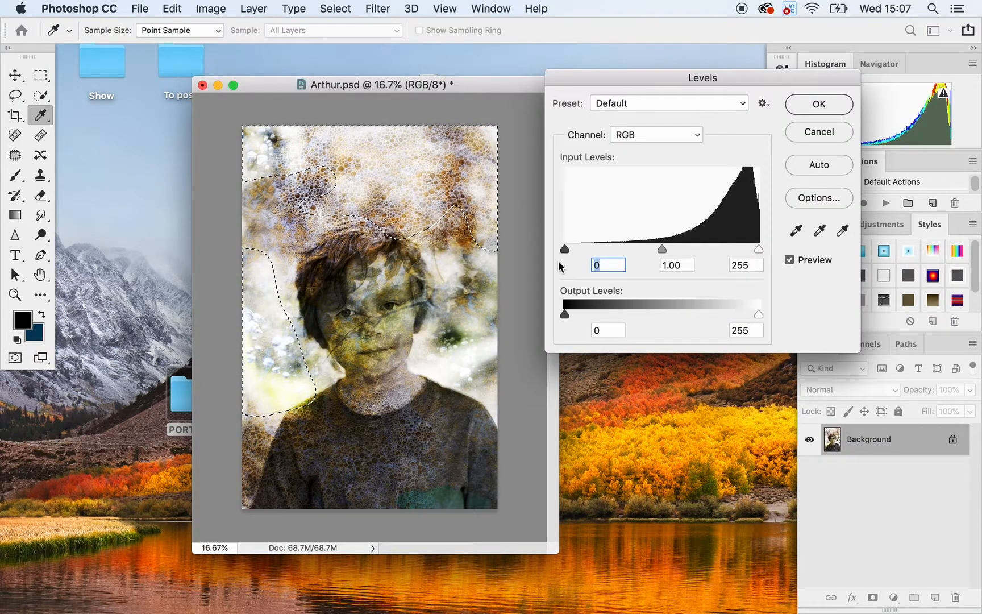
pyautogui.moveTo(564, 249); pyautogui.dragTo(597, 250)
pyautogui.moveTo(679, 251); pyautogui.dragTo(701, 250)
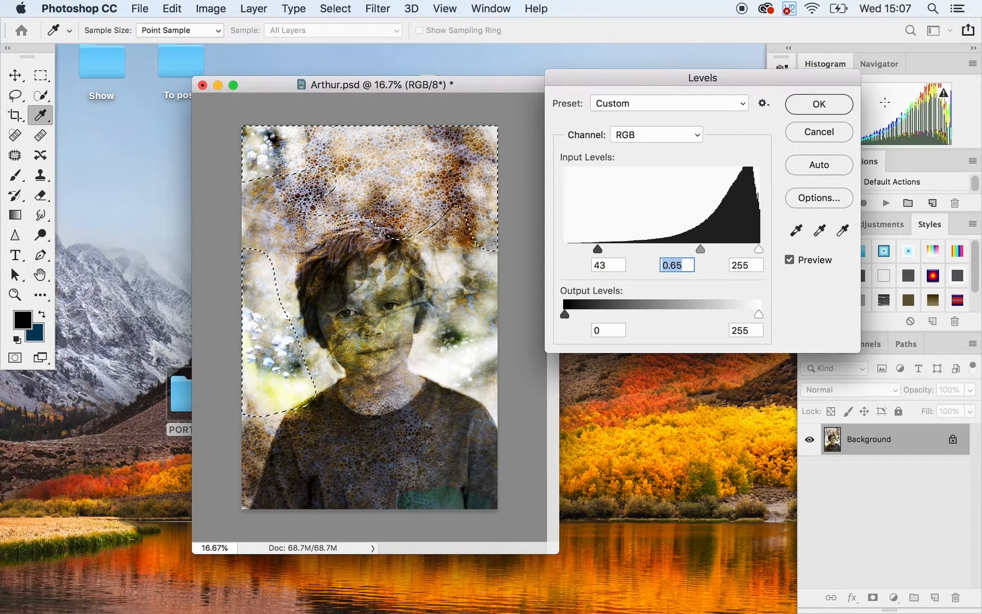
pyautogui.click(847, 106)
pyautogui.press('l')
pyautogui.press('super+d')
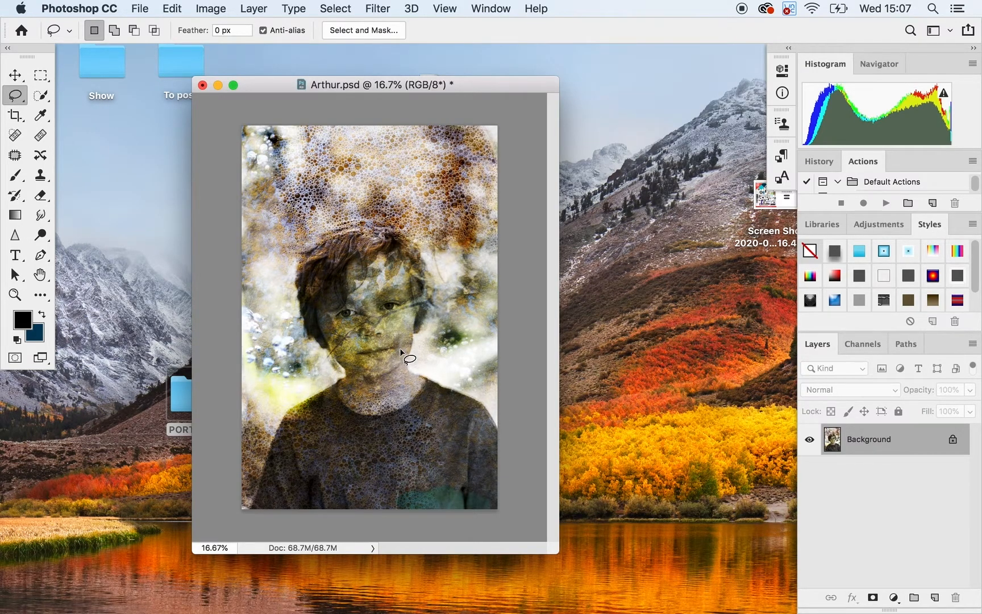
# Save the flattened portrait as a JPEG in the PORTRAIT folder with Maximum quality 12, Baseline ("Standard") format and the embedded color profile
pyautogui.click(136, 9)
pyautogui.click(187, 169)
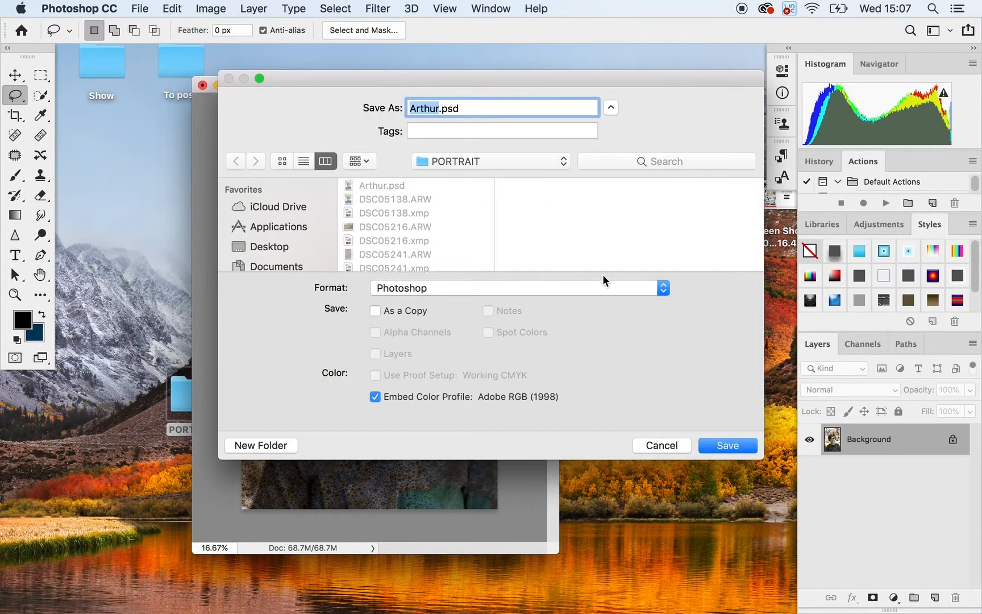
pyautogui.click(601, 288)
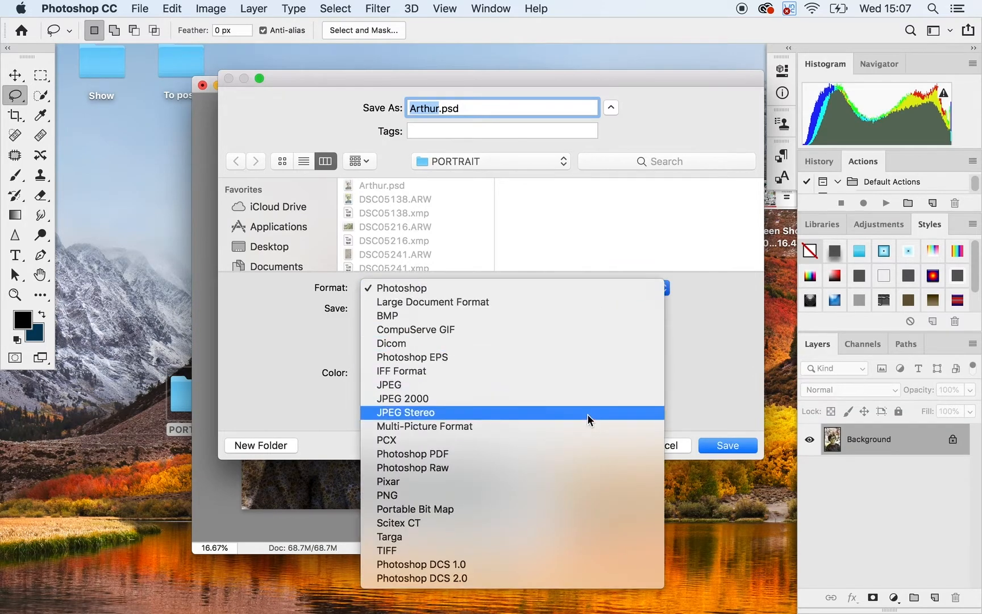
pyautogui.click(583, 385)
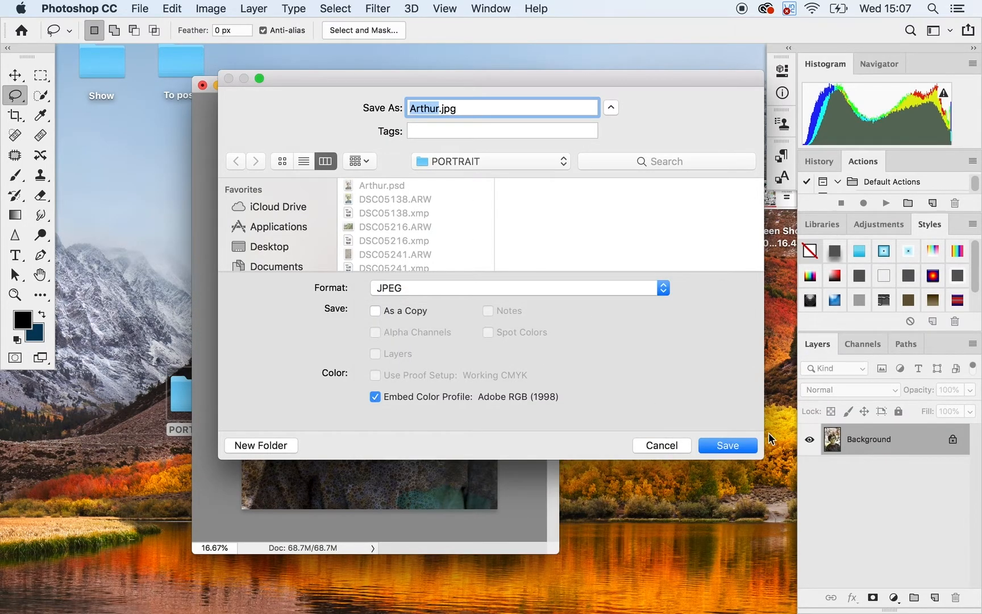
pyautogui.click(727, 446)
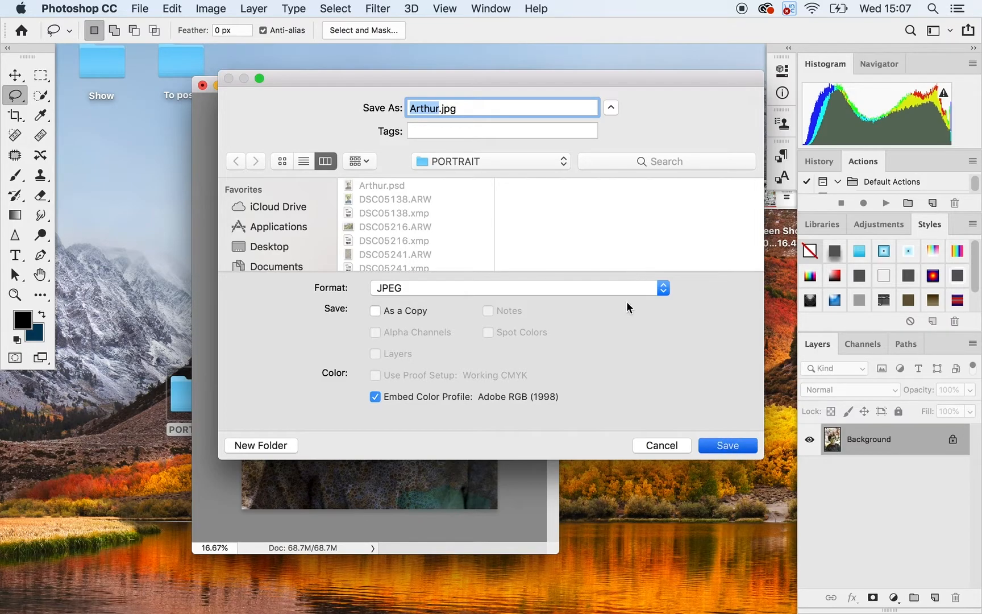
pyautogui.click(728, 445)
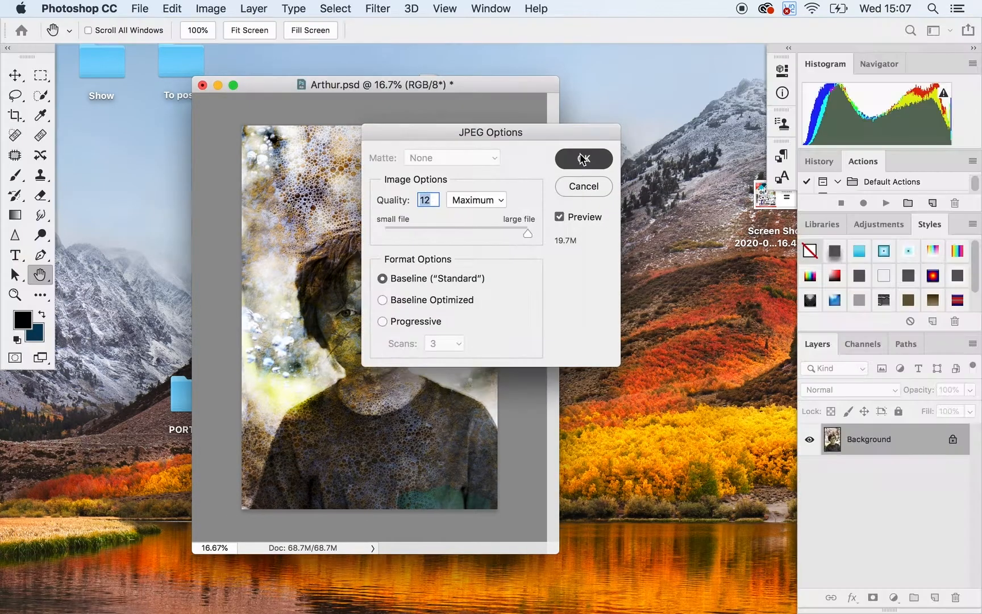
pyautogui.click(583, 162)
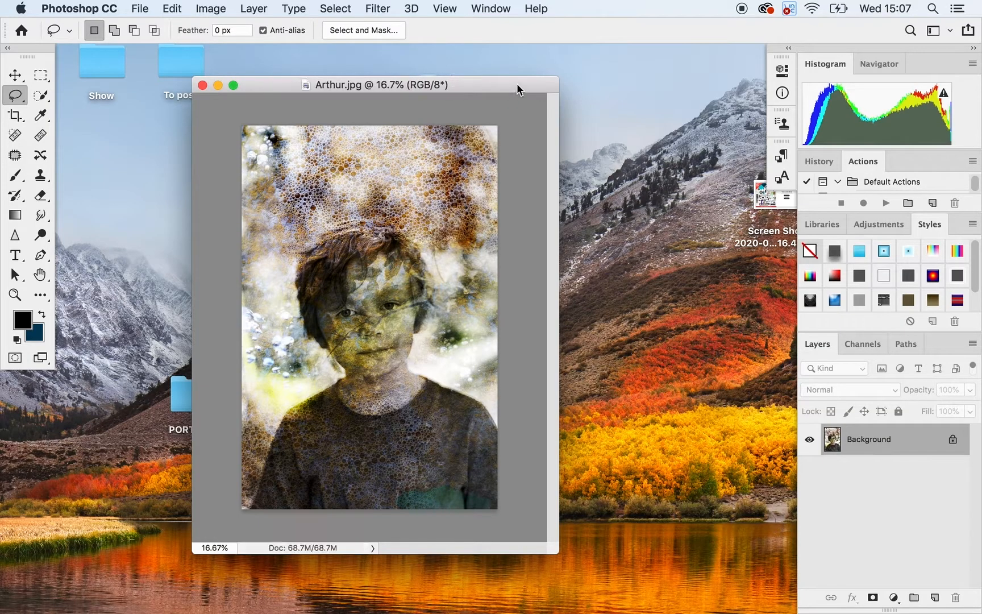
# Close the portrait document and the home window, and switch to the Finder desktop
pyautogui.click(203, 84)
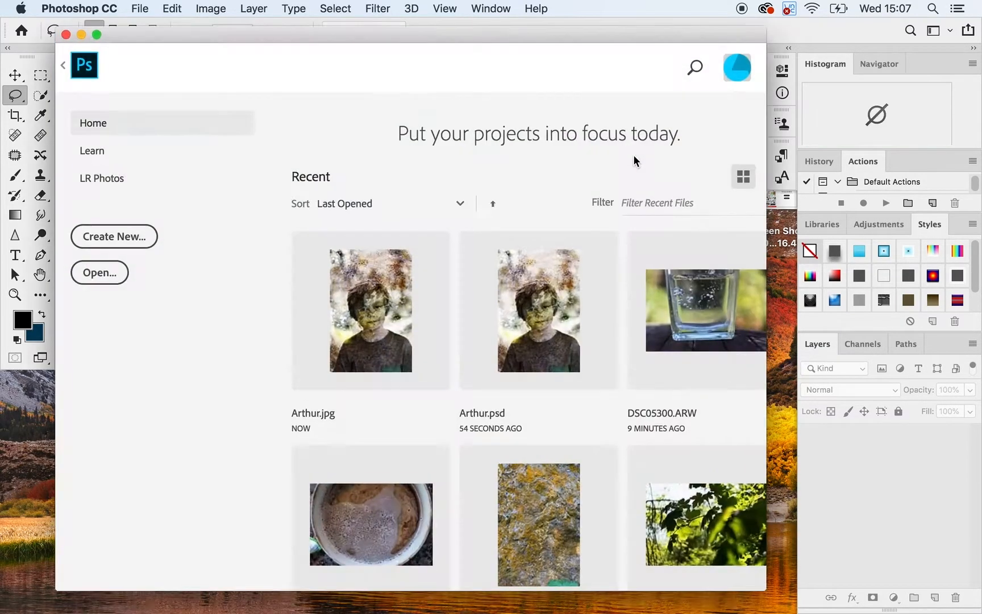
pyautogui.click(64, 33)
pyautogui.click(311, 214)
# Open the PORTRAIT folder, locate the saved Photoshop and JPEG portraits, and view the JPEG in Quick Look
pyautogui.click(188, 397)
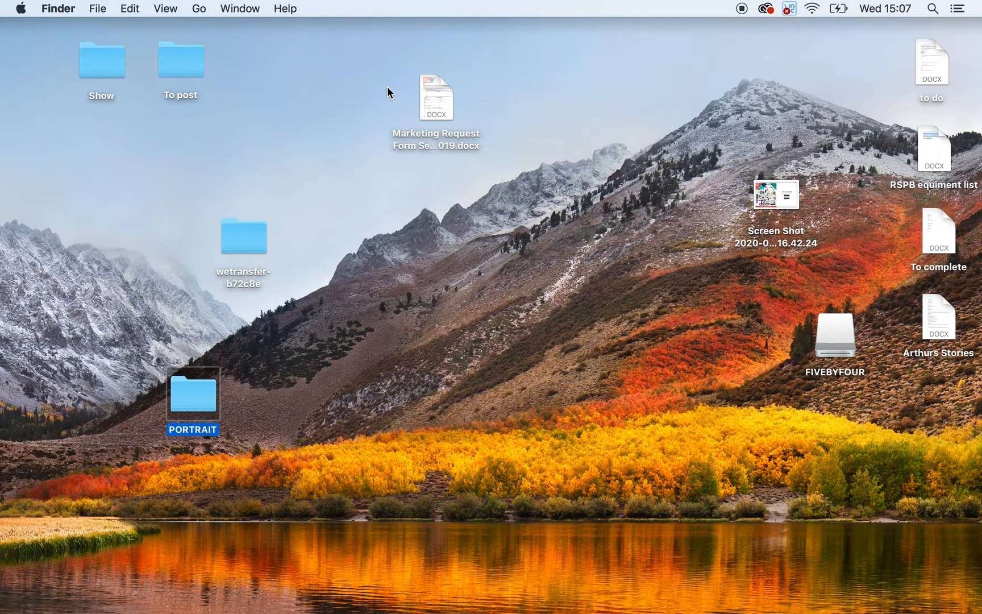
pyautogui.doubleClick(189, 386)
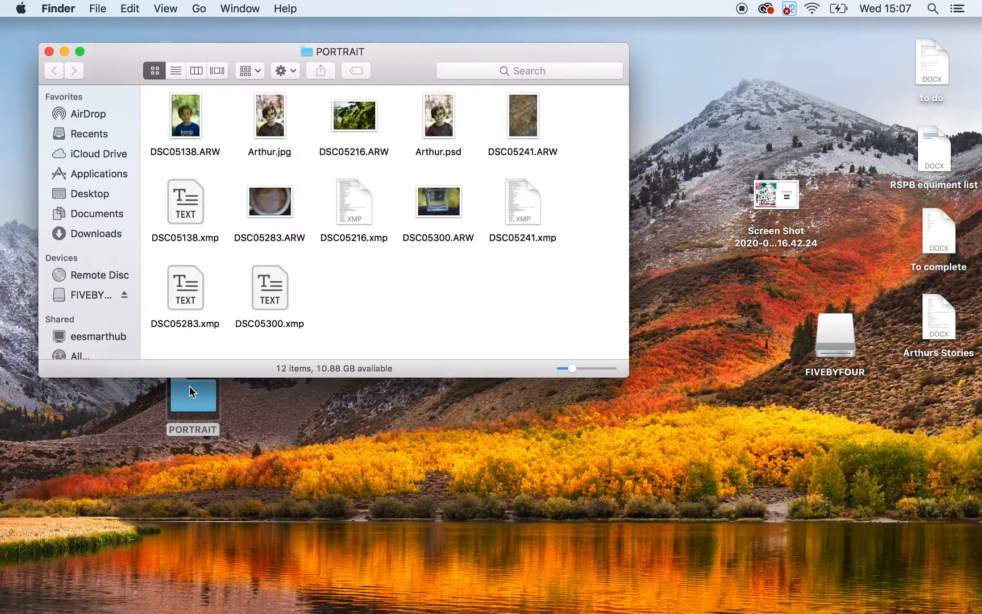
pyautogui.click(278, 122)
pyautogui.click(430, 124)
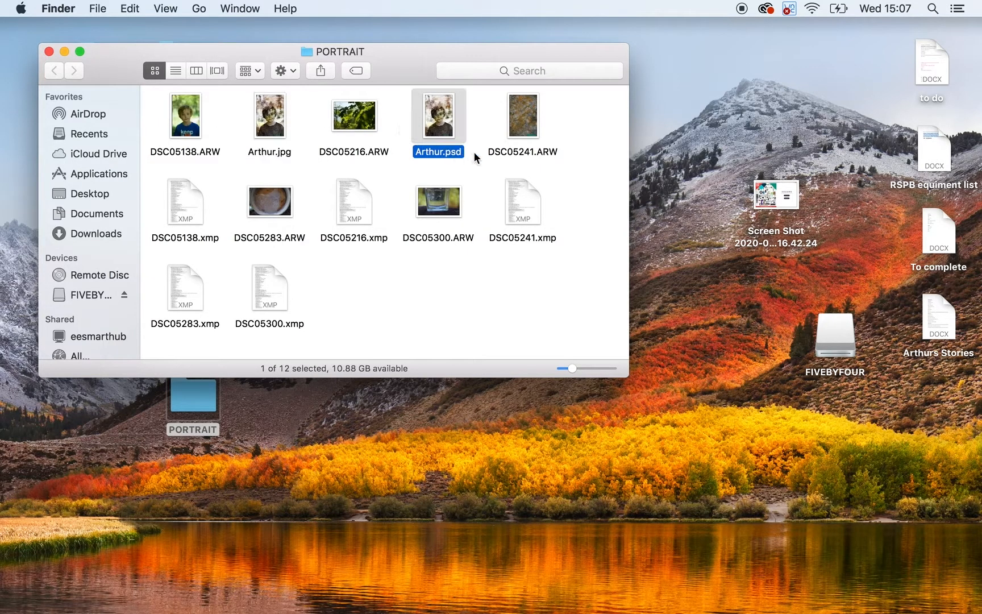
pyautogui.click(269, 117)
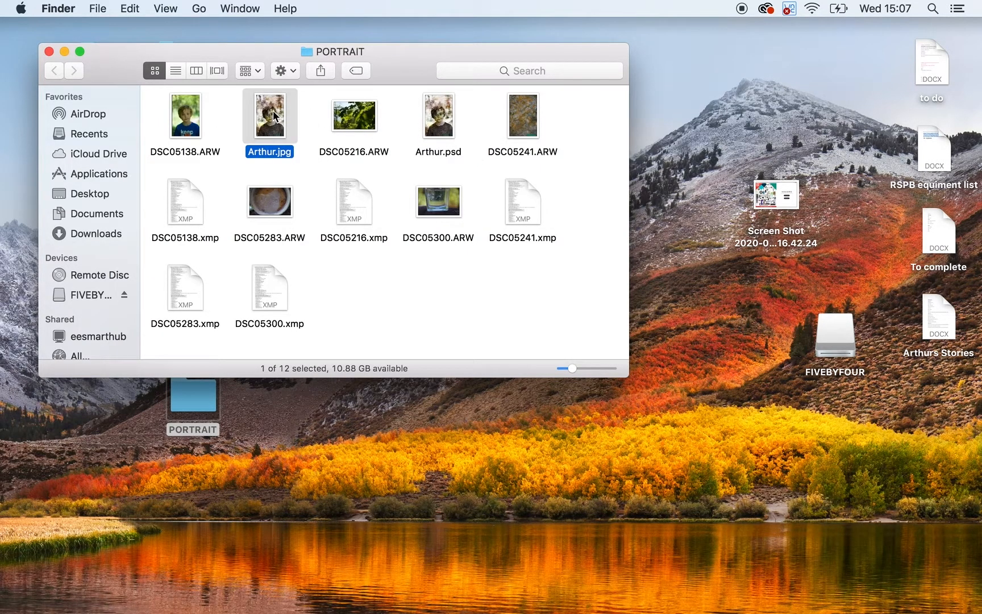
pyautogui.press('space')
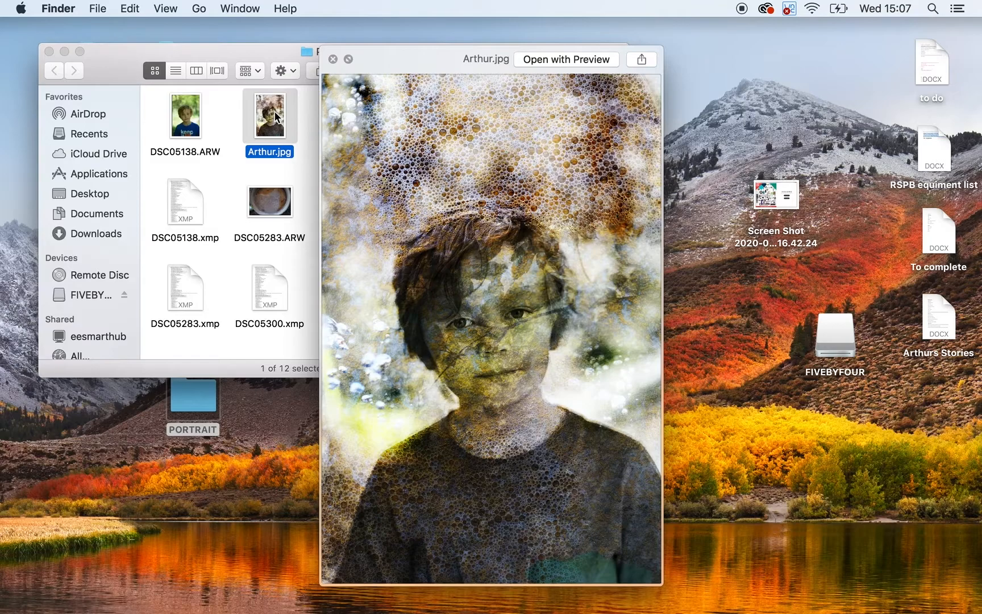
pyautogui.press('space')
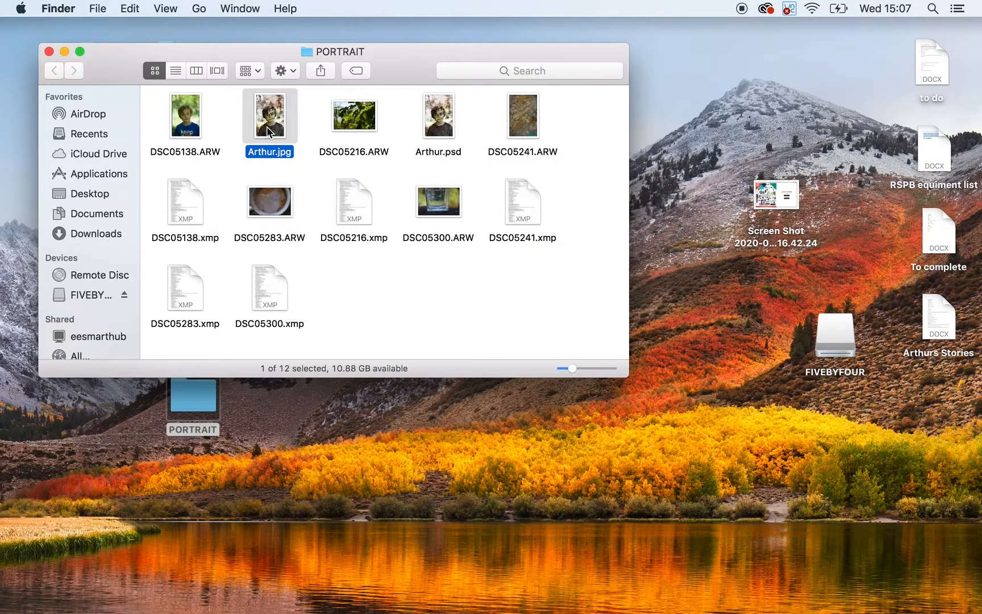